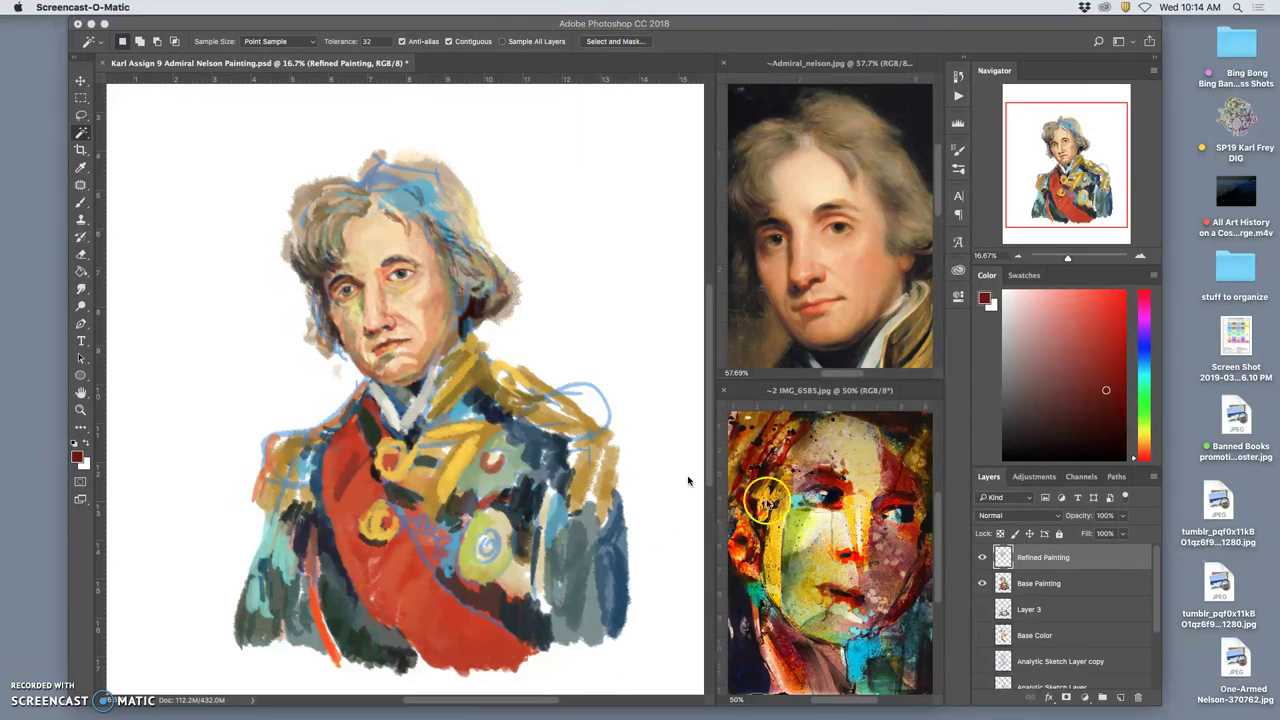
Step: Open the One-Armed Nelson reference collection in Preview
left_click(1155, 590)
scroll(1100, 600, "down", 4)
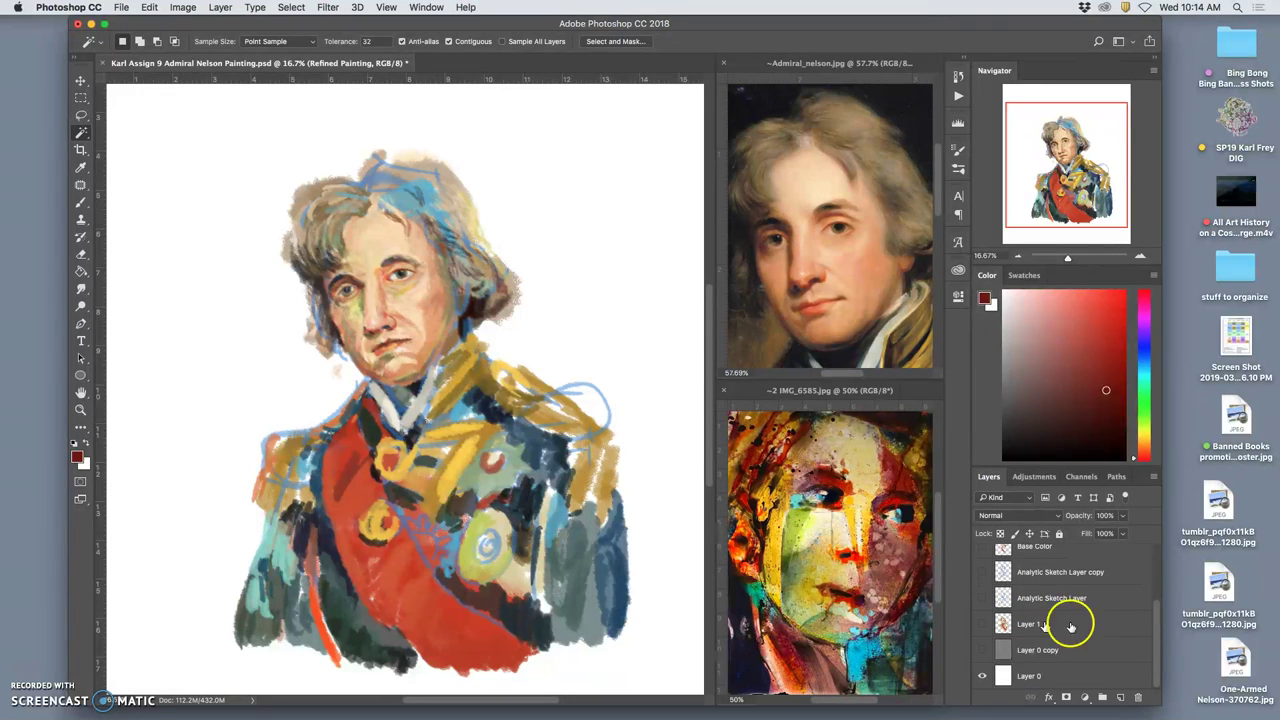
scroll(1157, 620, "up", 4)
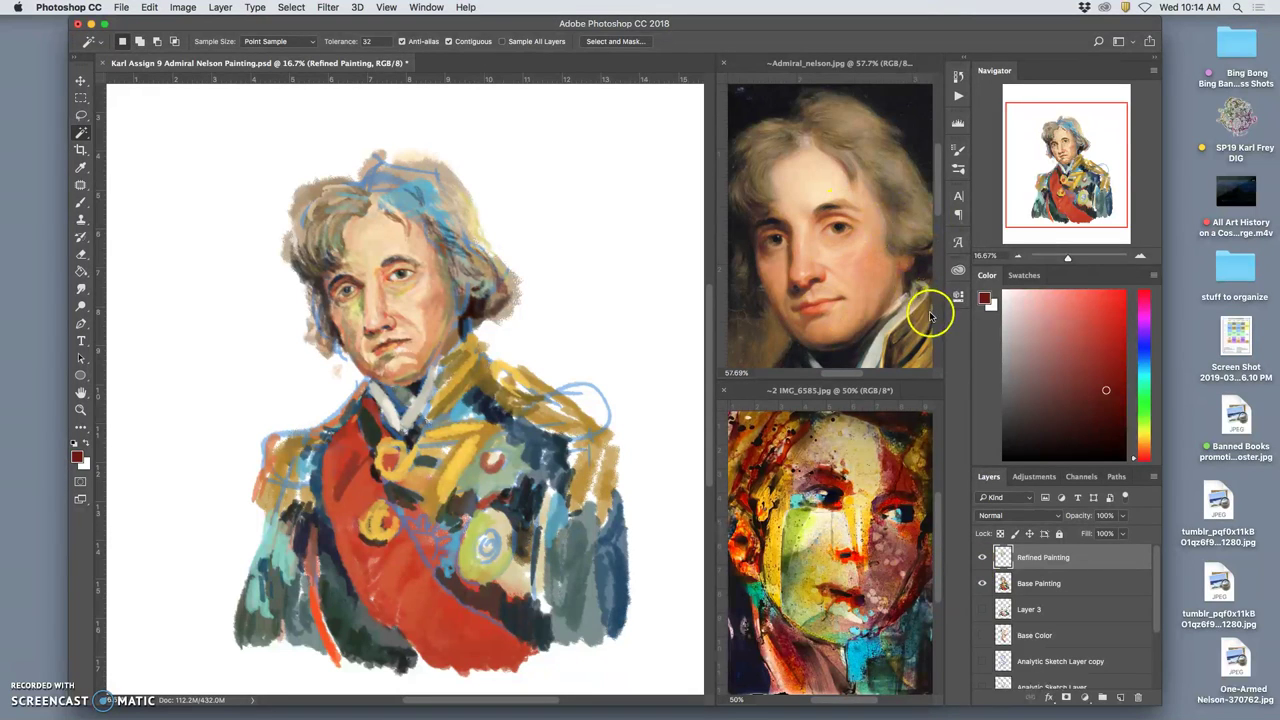
mouse_move(1205, 700)
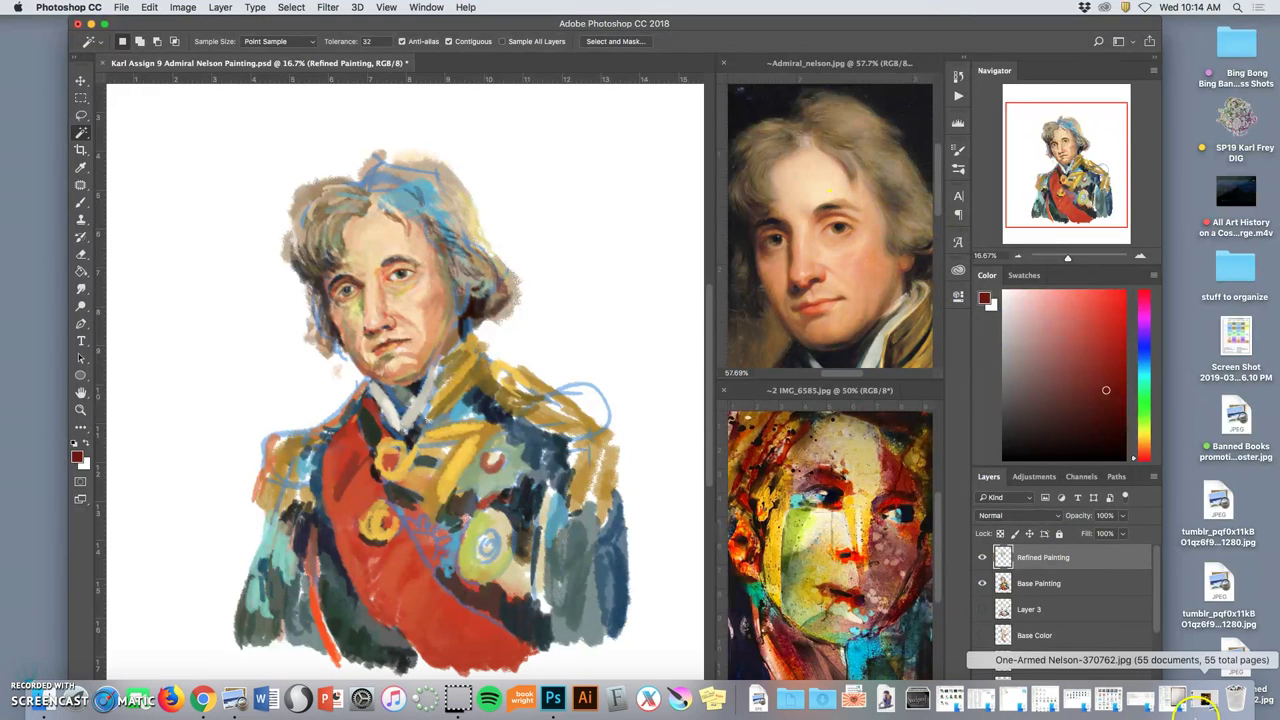
left_click(1205, 700)
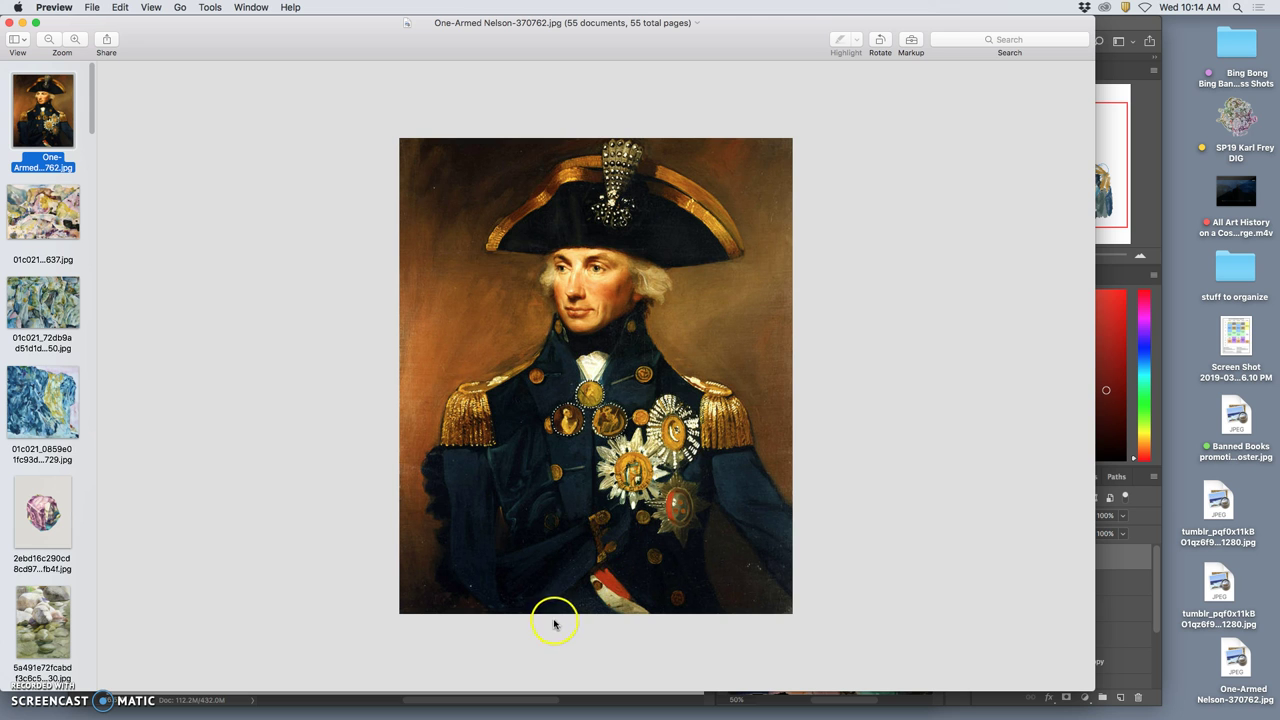
Step: Browse the pastel, green-blue and blue rock watercolours, briefly checking the Photoshop painting
left_click(62, 210)
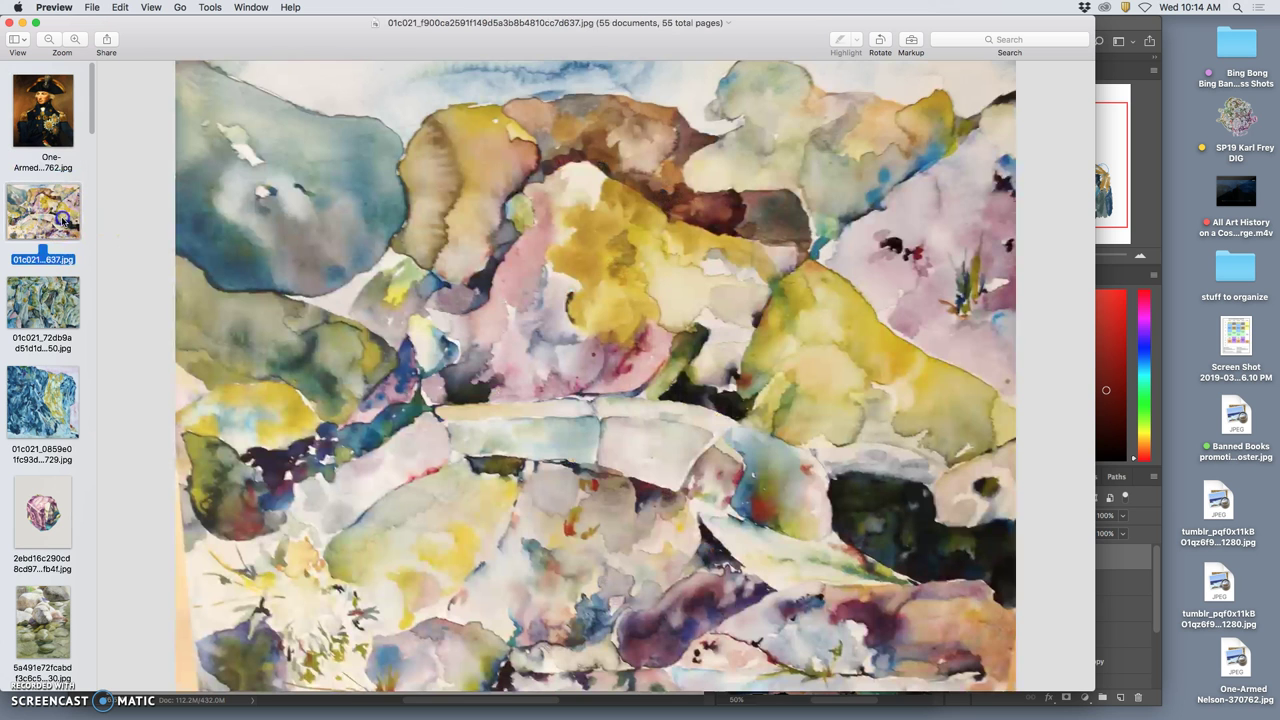
left_click(52, 316)
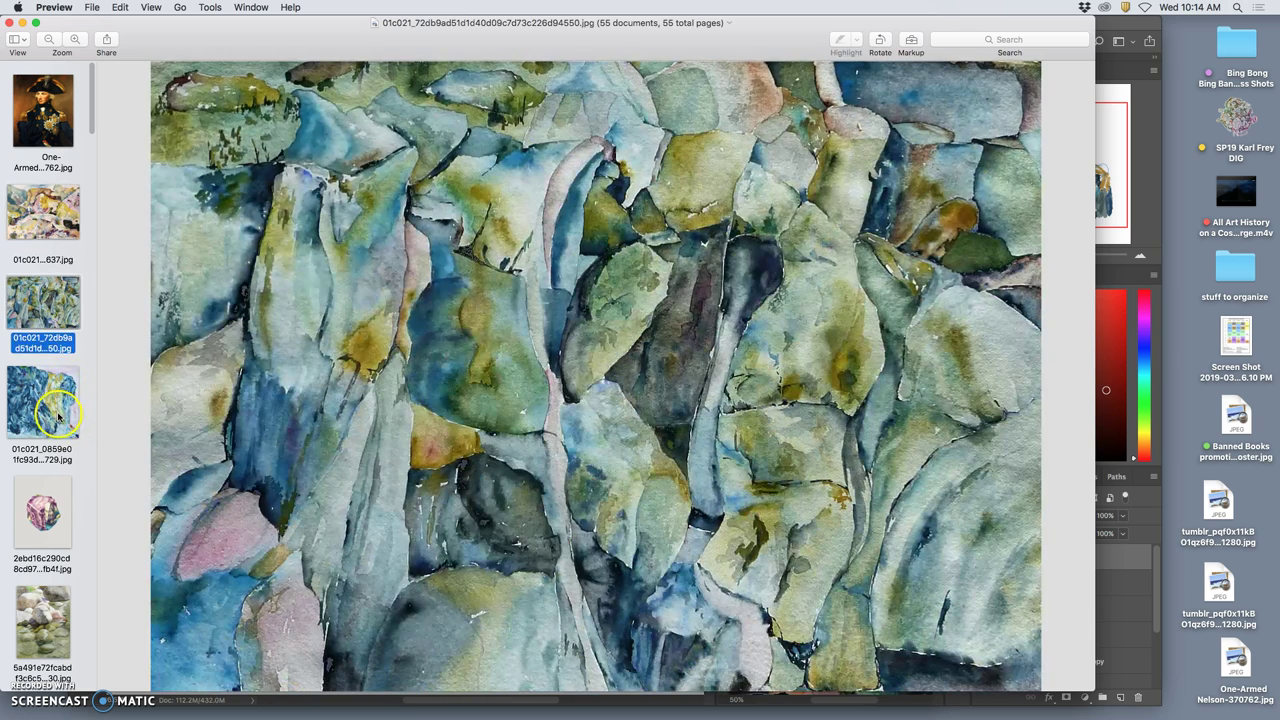
left_click(60, 420)
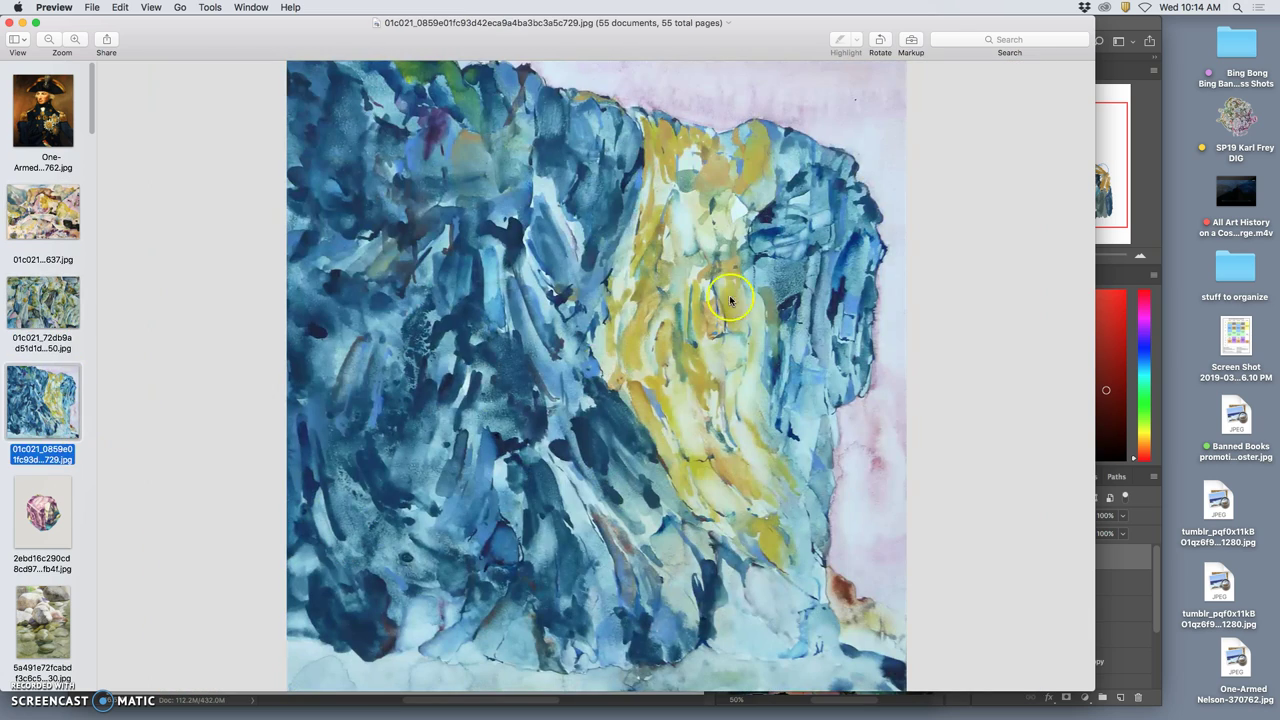
left_click(1135, 27)
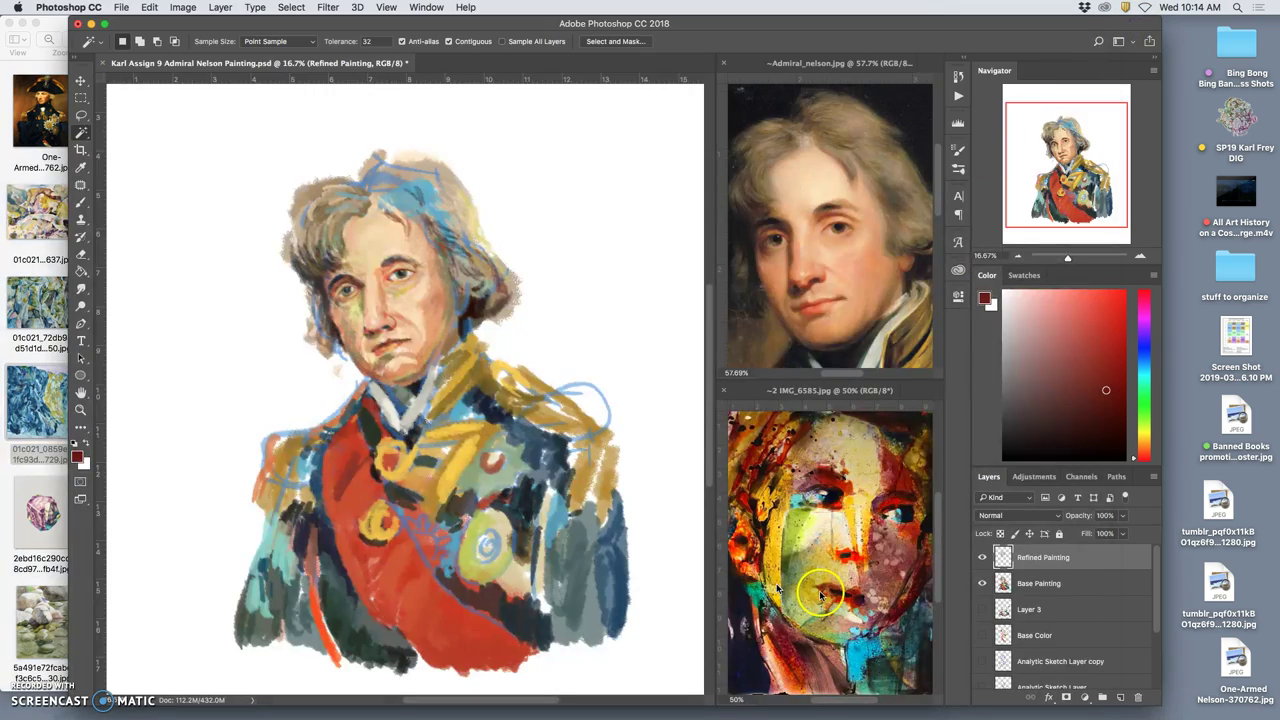
left_click(38, 293)
Step: Look through the pastel rock, blue rock, purple crystal and rocks-in-water images
left_click(42, 220)
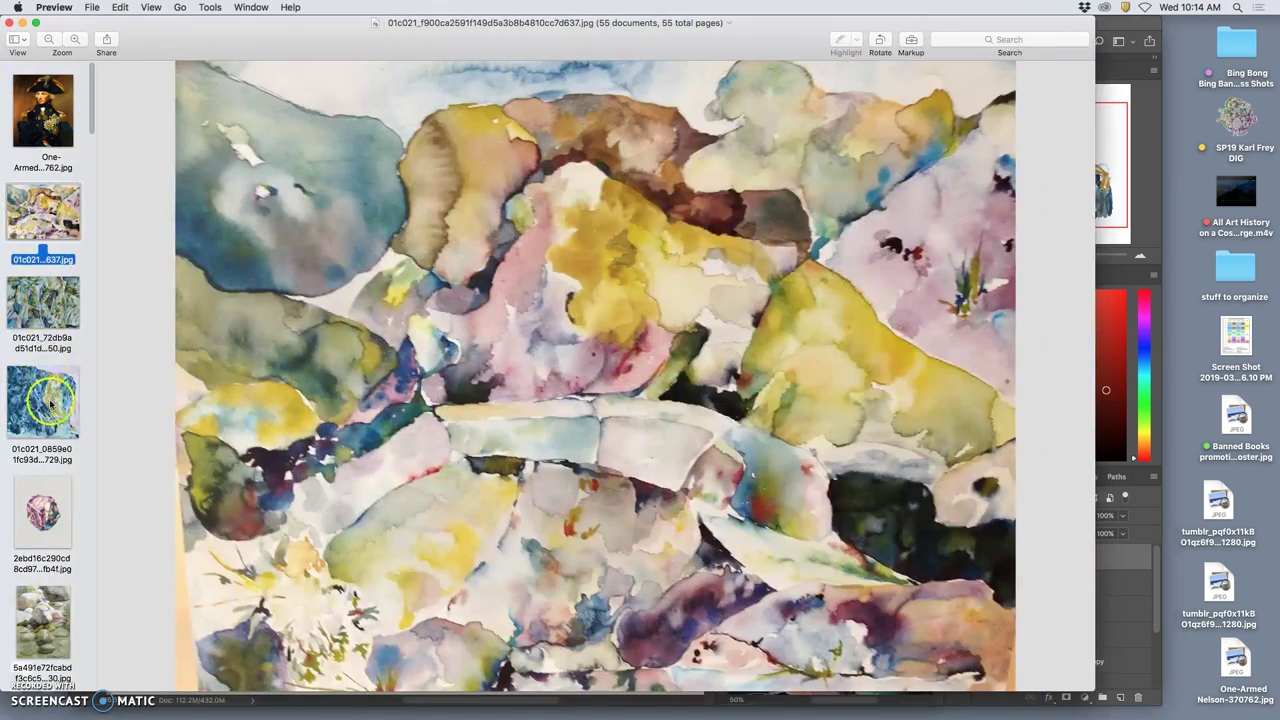
left_click(50, 462)
left_click(36, 520)
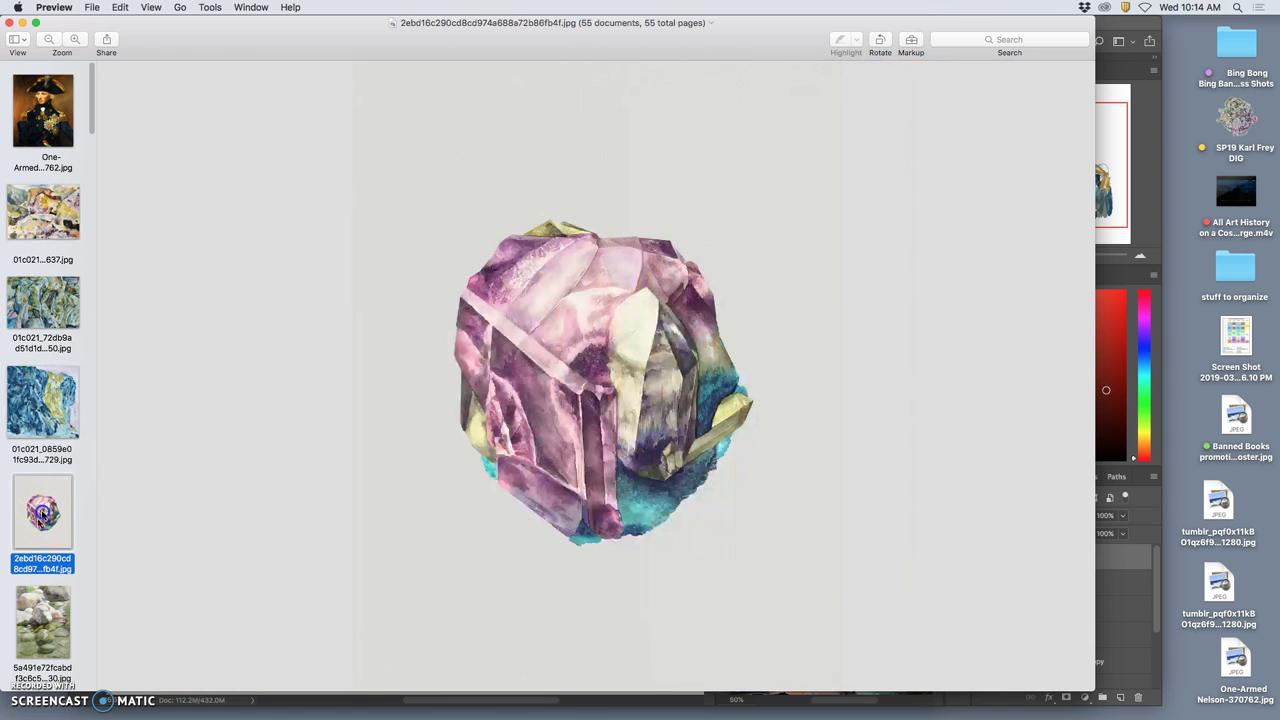
left_click(50, 617)
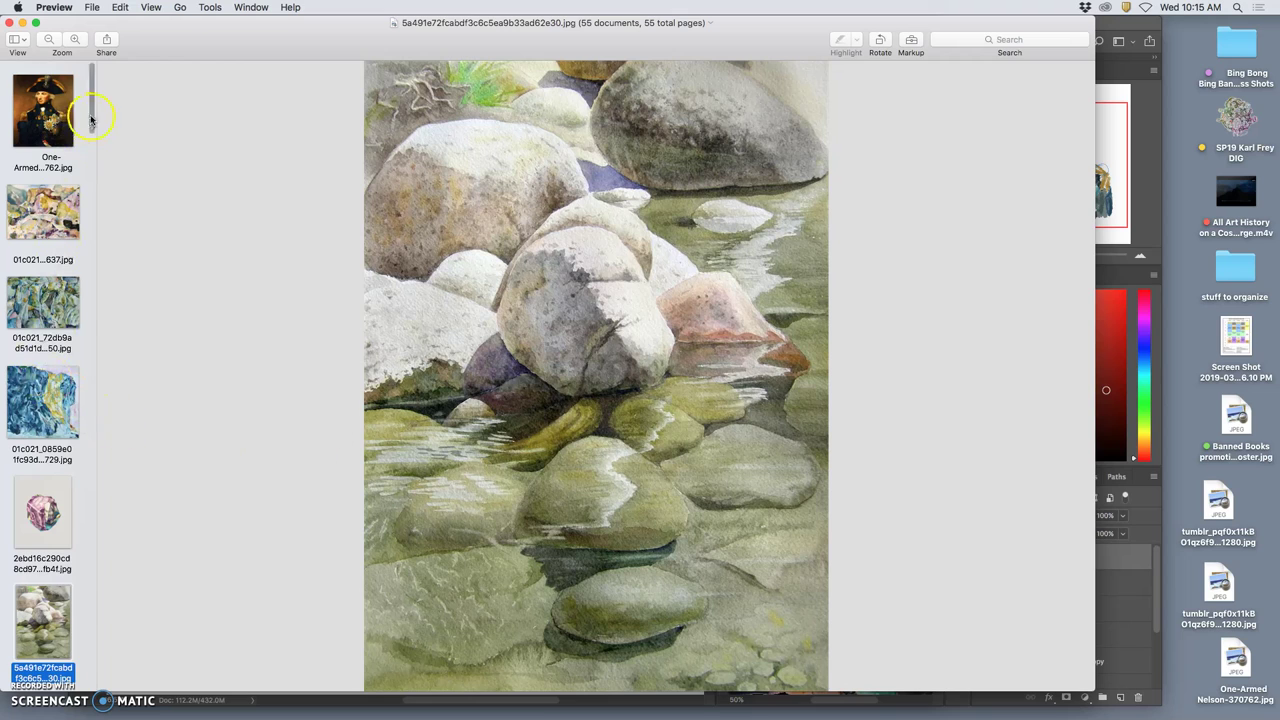
left_click_drag(89, 106, 91, 165)
Step: View the crystal cluster, blue crystal and forest rocks images, then return to Photoshop
left_click(48, 255)
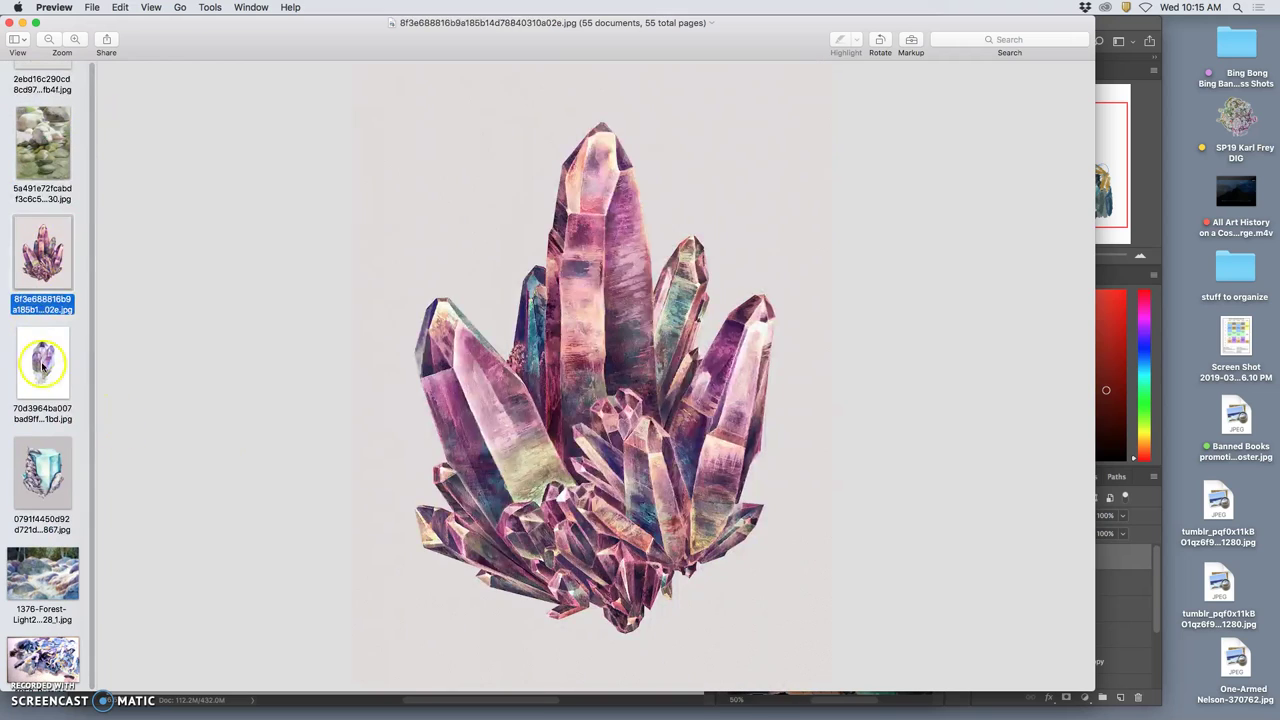
left_click(43, 365)
left_click(45, 468)
left_click(41, 580)
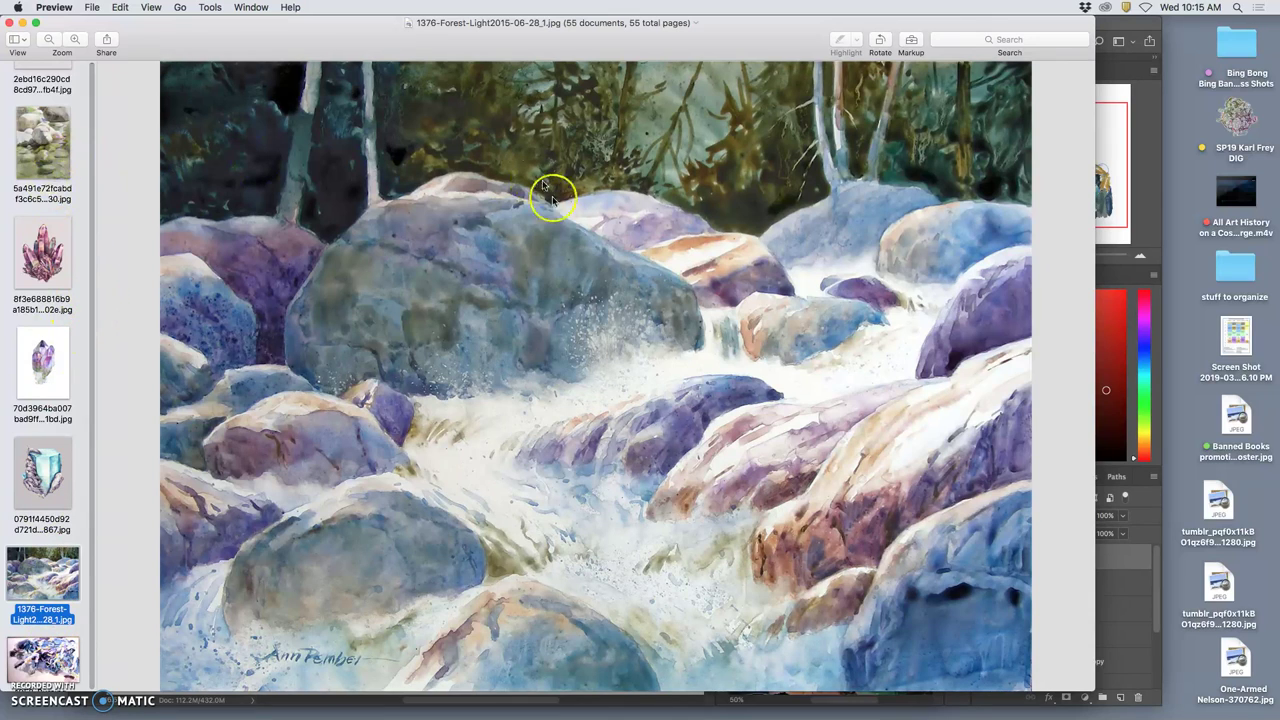
left_click(1118, 25)
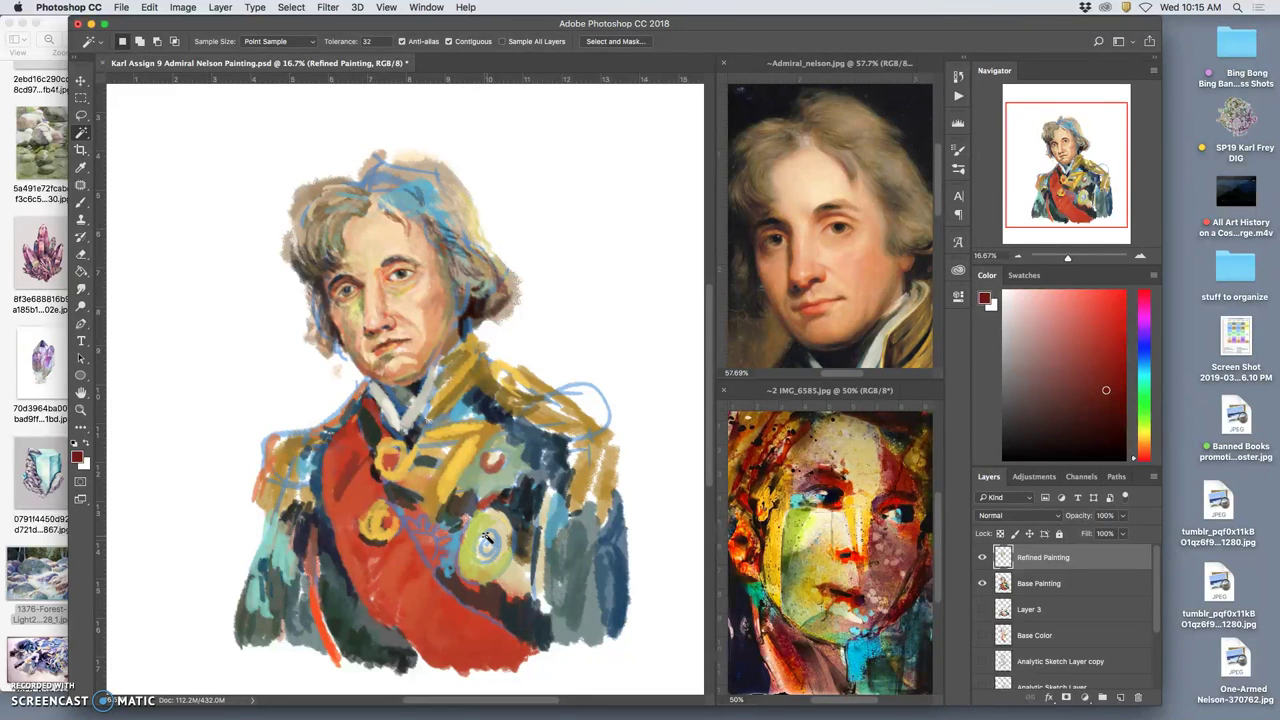
Step: Scroll Preview's sidebar to the top, settle on the pastel rock watercolour, and return to Photoshop
left_click(40, 140)
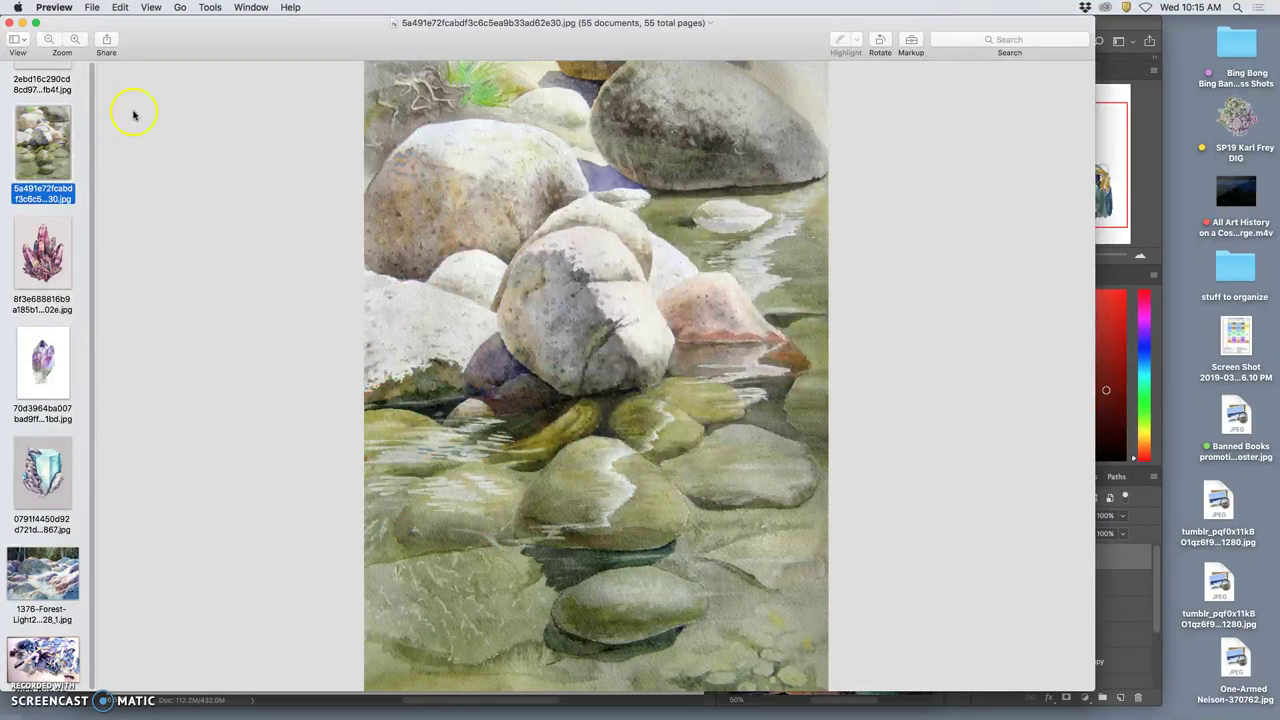
left_click(51, 70)
left_click_drag(88, 148, 94, 77)
left_click(60, 215)
left_click(56, 305)
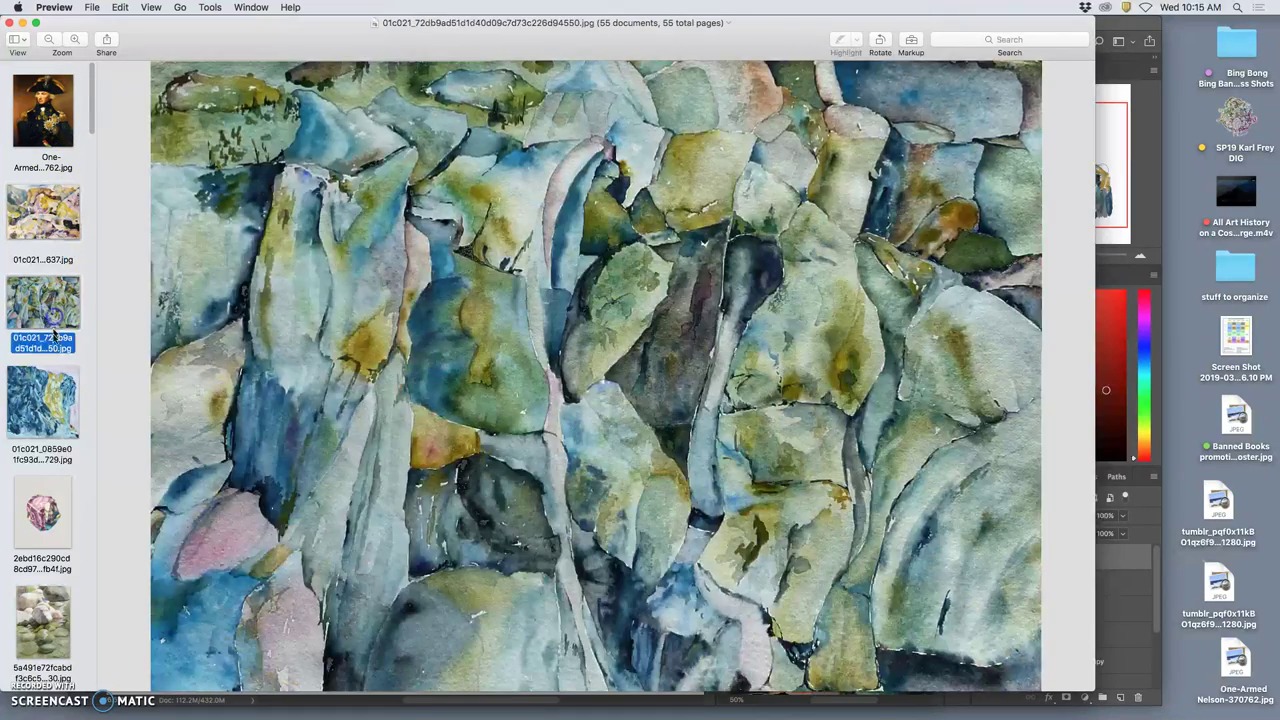
left_click(57, 398)
left_click(43, 218)
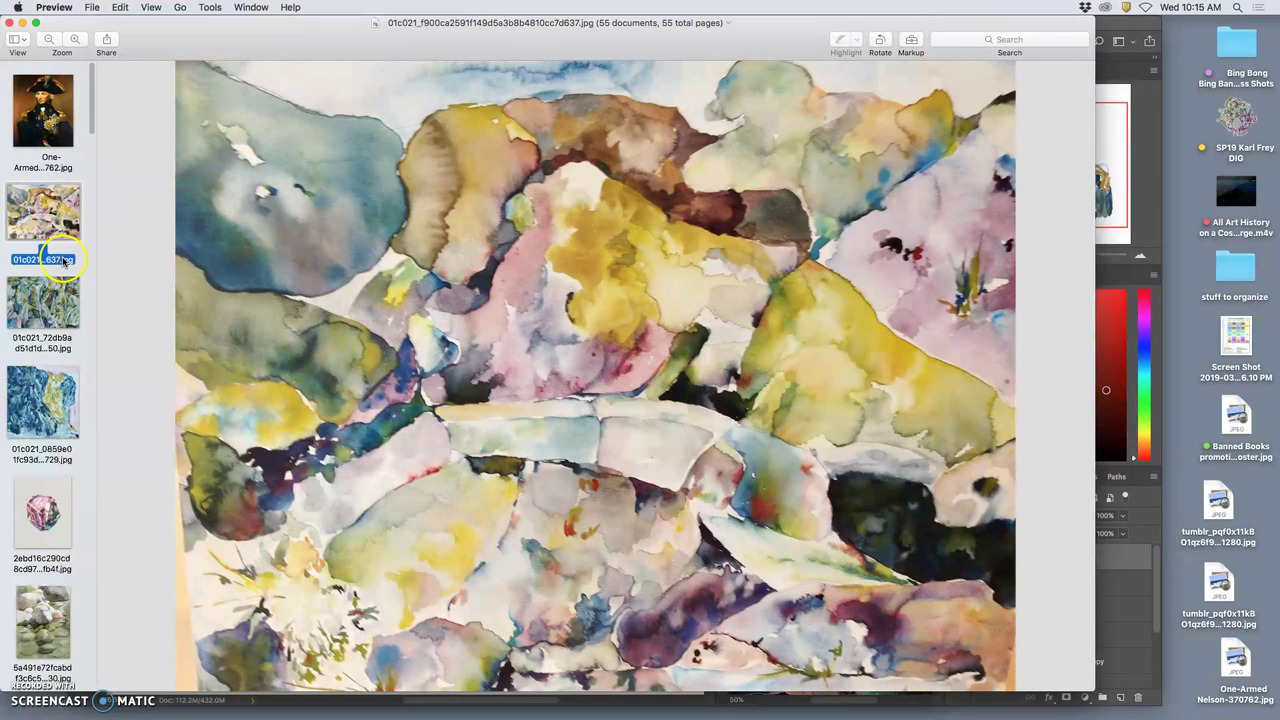
left_click(1118, 28)
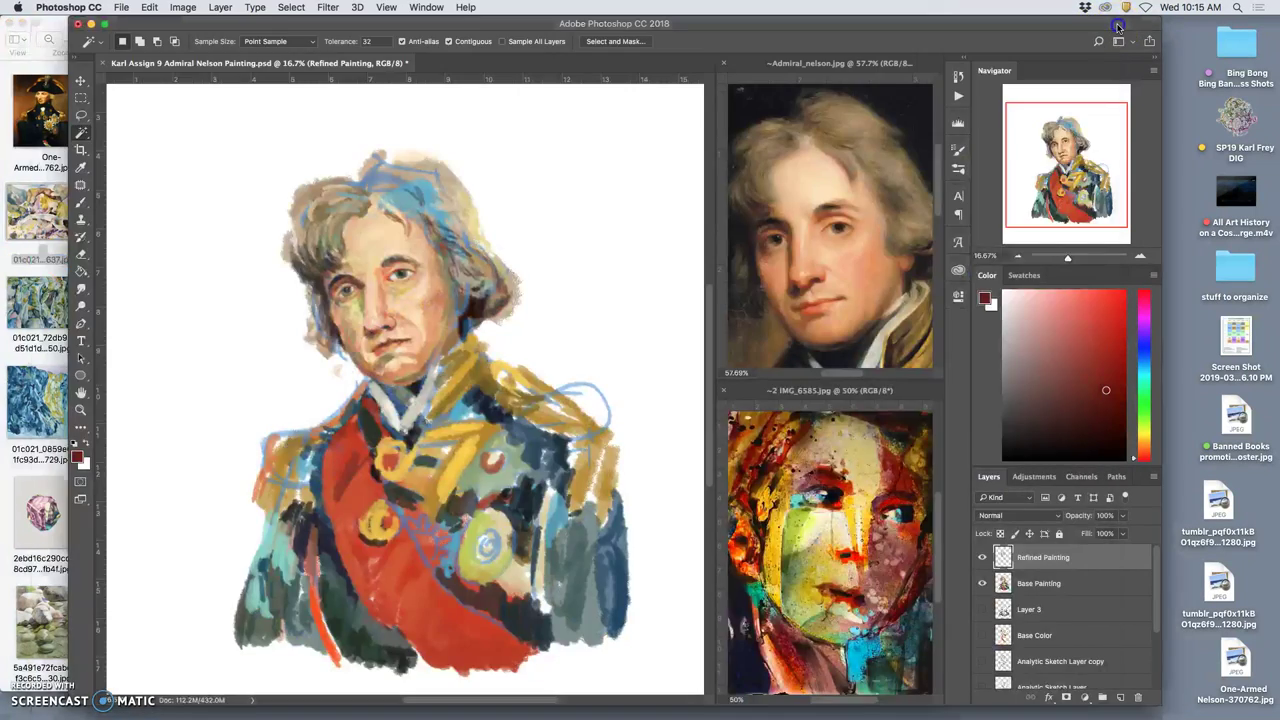
Step: Restore the History Paste and Free Transform states, bringing back the enlarged stones as Layer 4
left_click(958, 75)
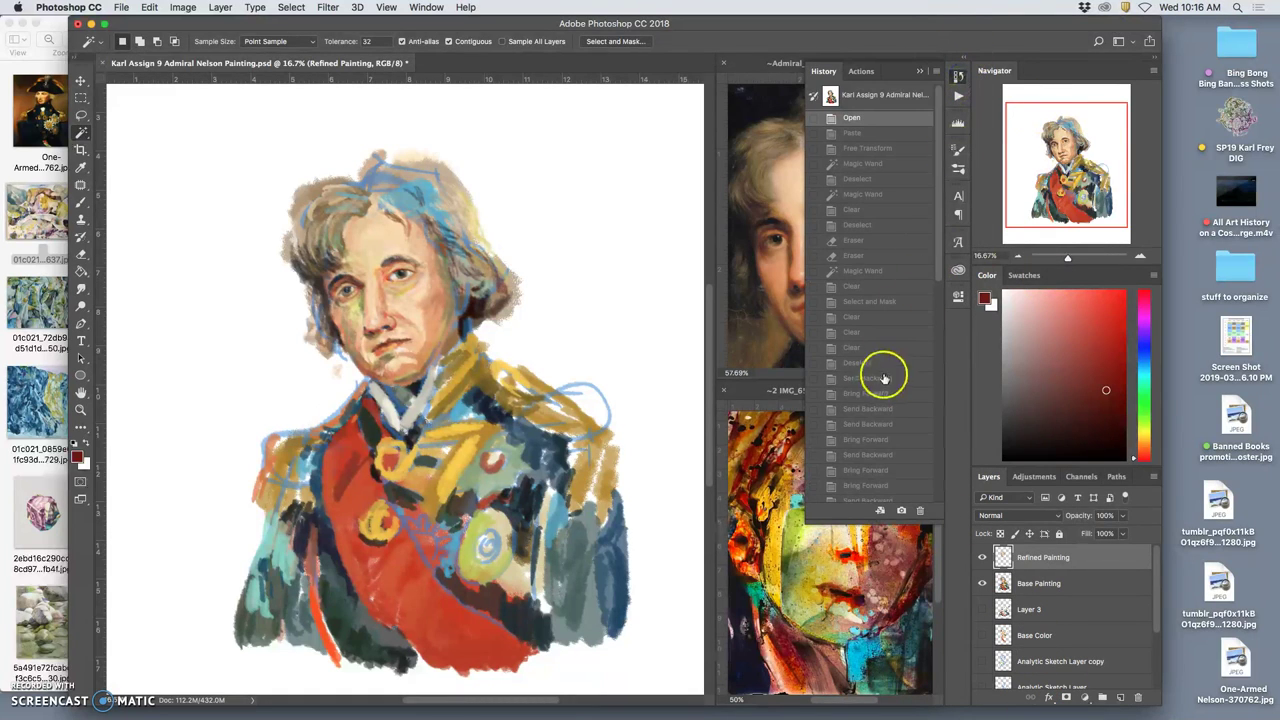
scroll(878, 347, "down", 10)
scroll(878, 347, "up", 10)
left_click(855, 133)
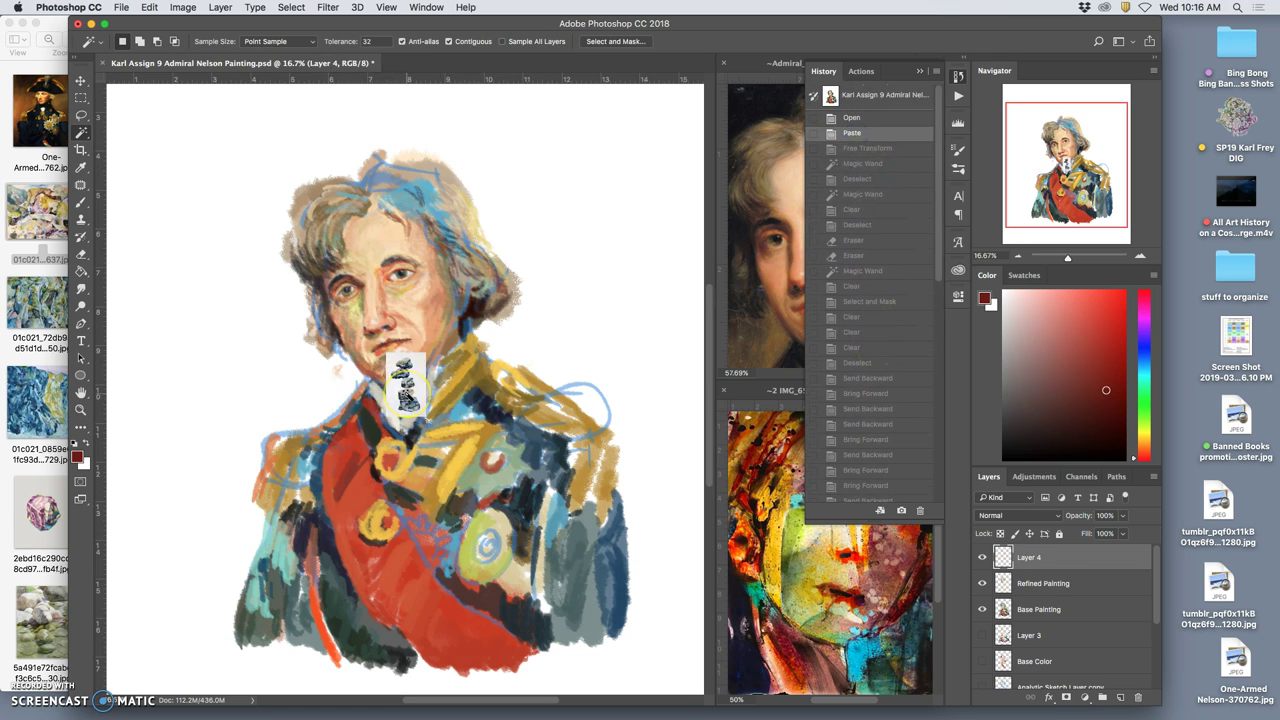
left_click(862, 149)
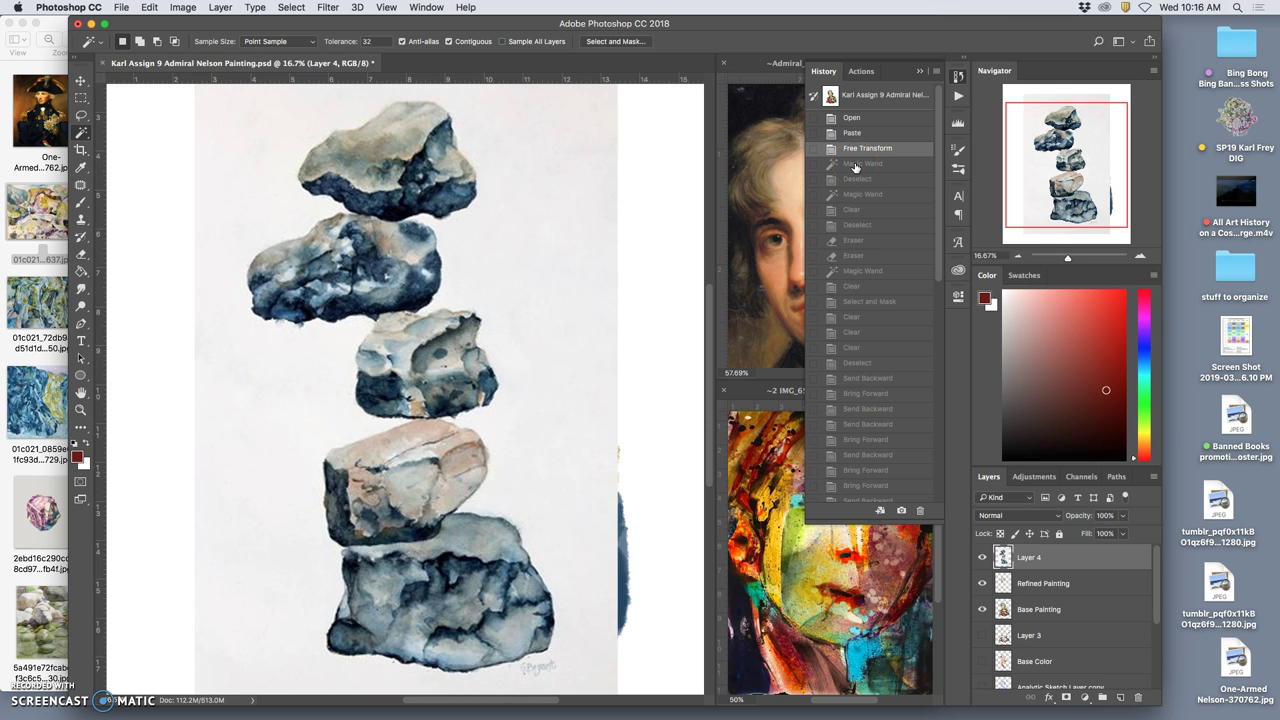
left_click(855, 164)
Step: Redo the Magic Wand selection and Clear of the stones' white background, then deselect
left_click(857, 179)
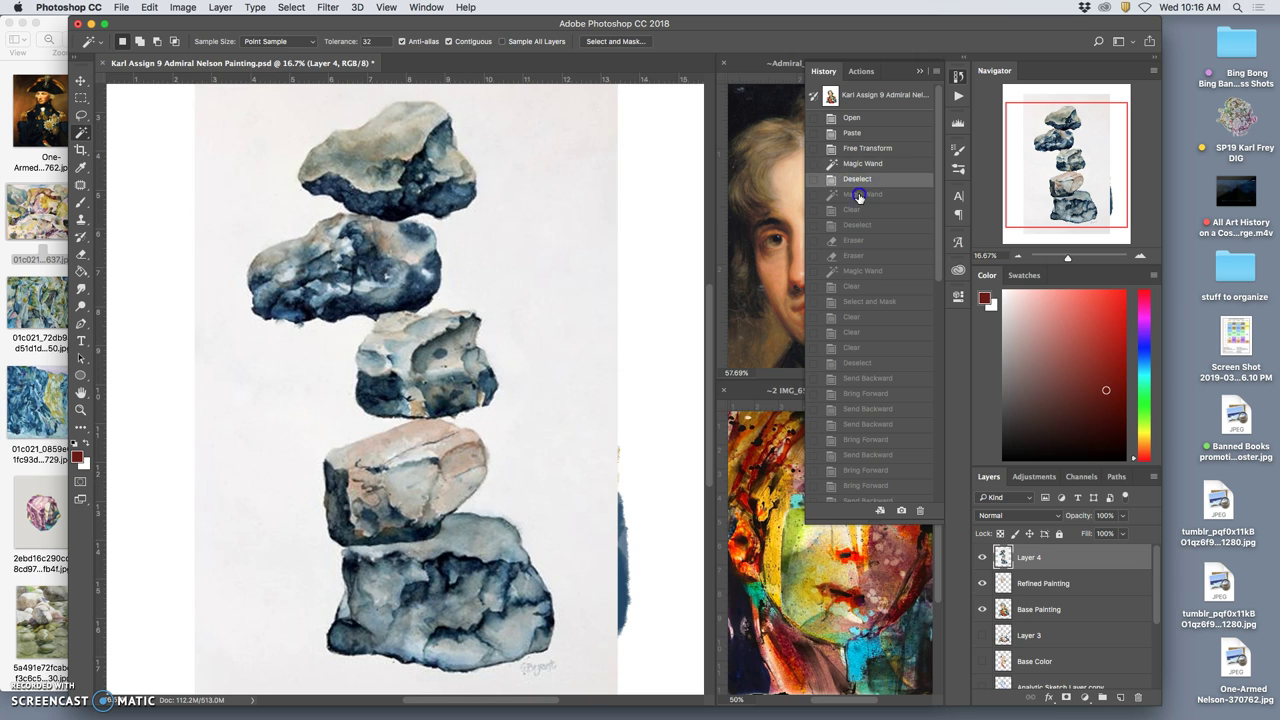
left_click(858, 195)
left_click(855, 210)
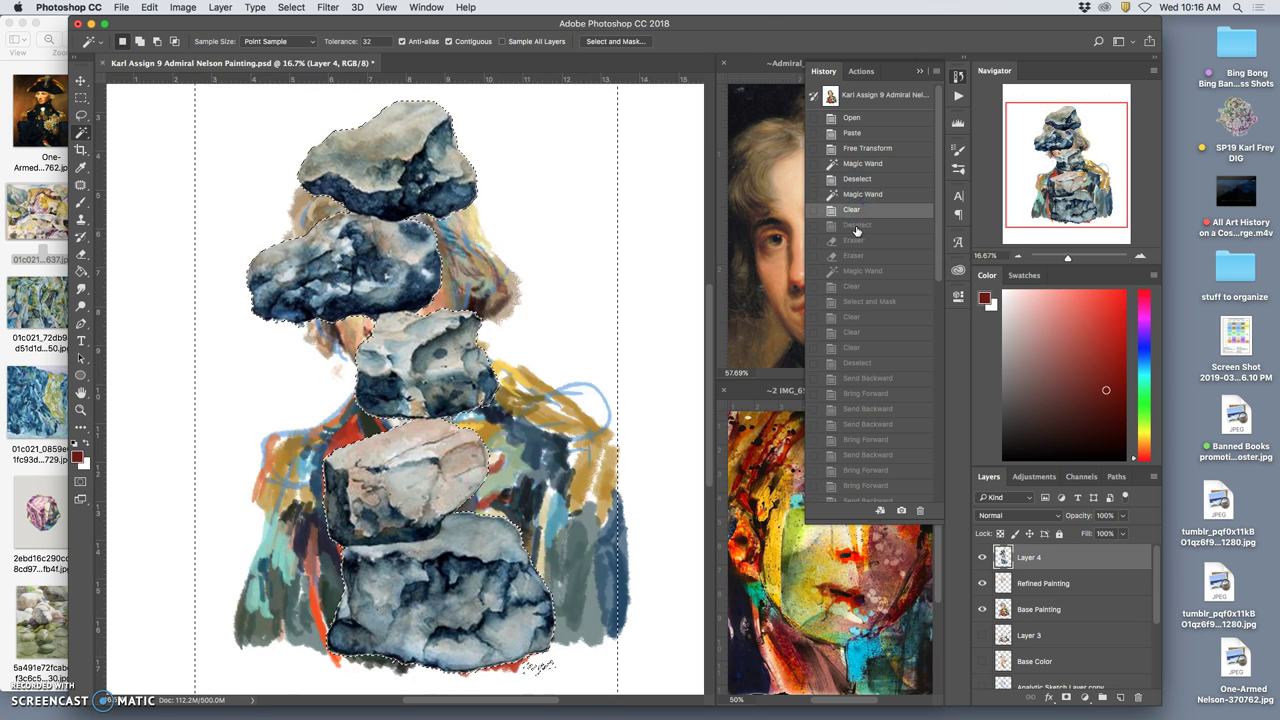
left_click(856, 226)
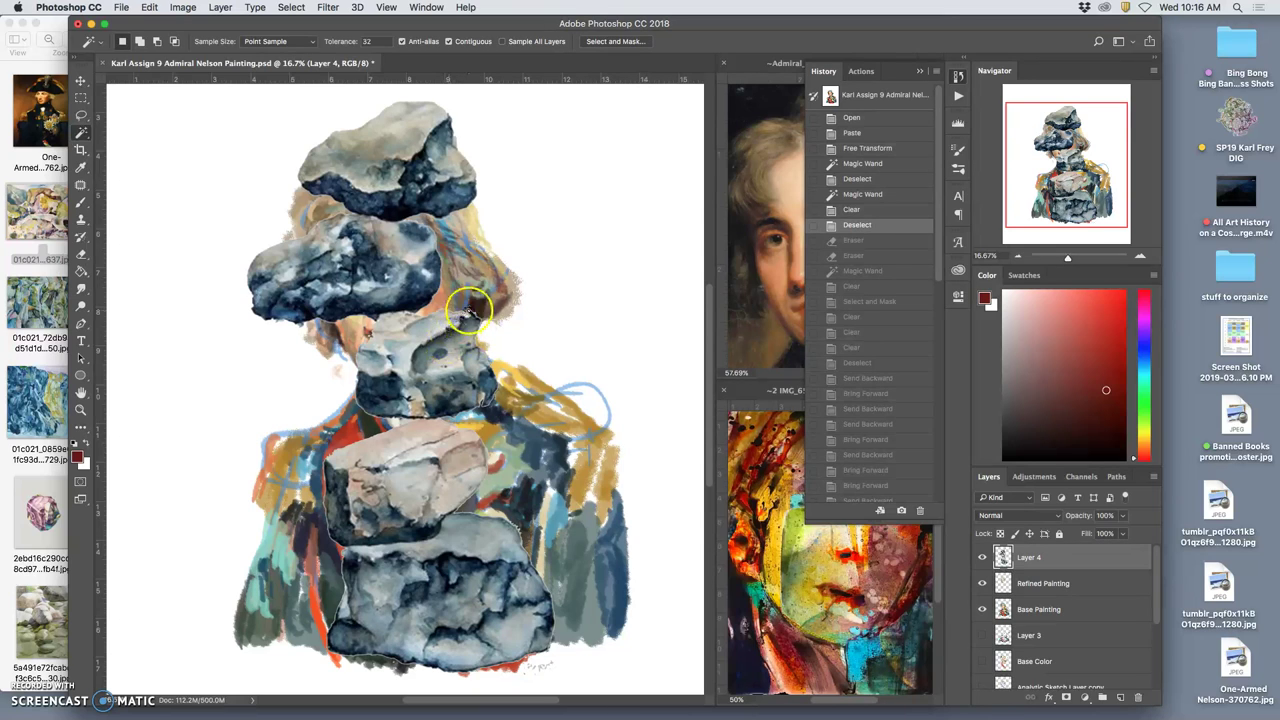
Step: Redo the two eraser clean-ups, refined selection and further clears through to Deselect
left_click(853, 241)
left_click(857, 256)
left_click(856, 271)
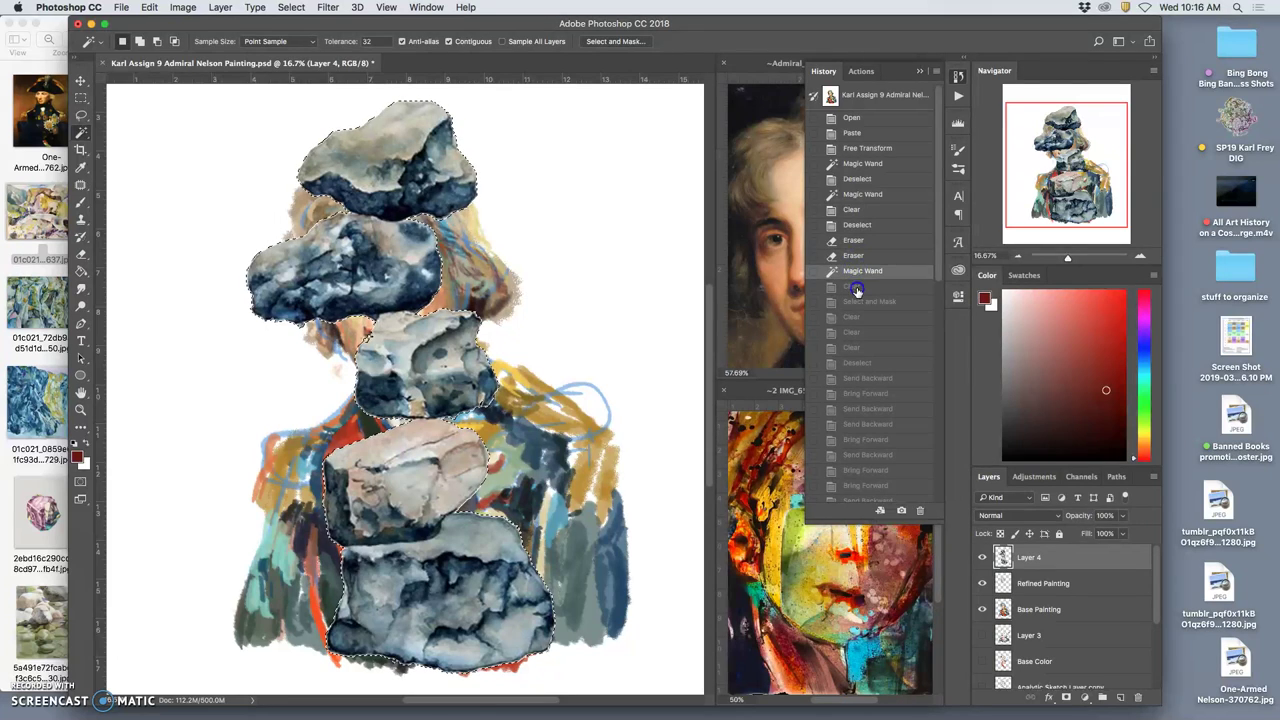
left_click(853, 286)
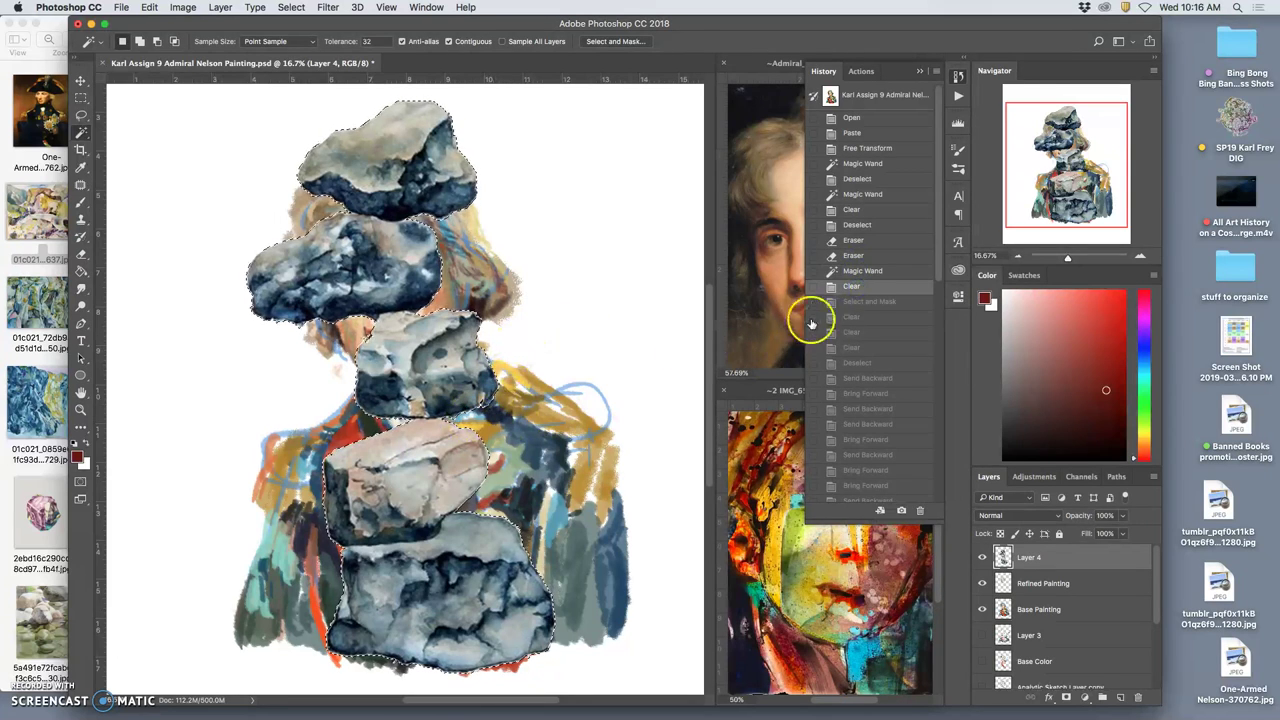
left_click(865, 303)
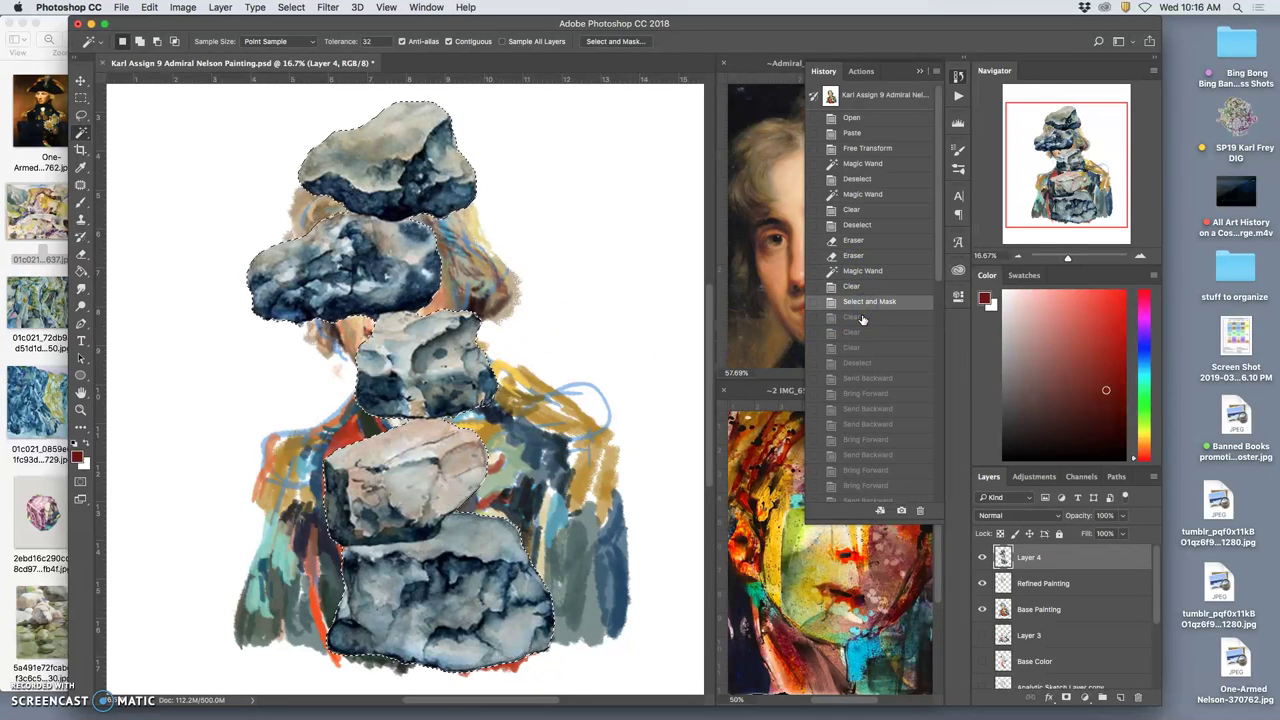
left_click(862, 318)
left_click(860, 333)
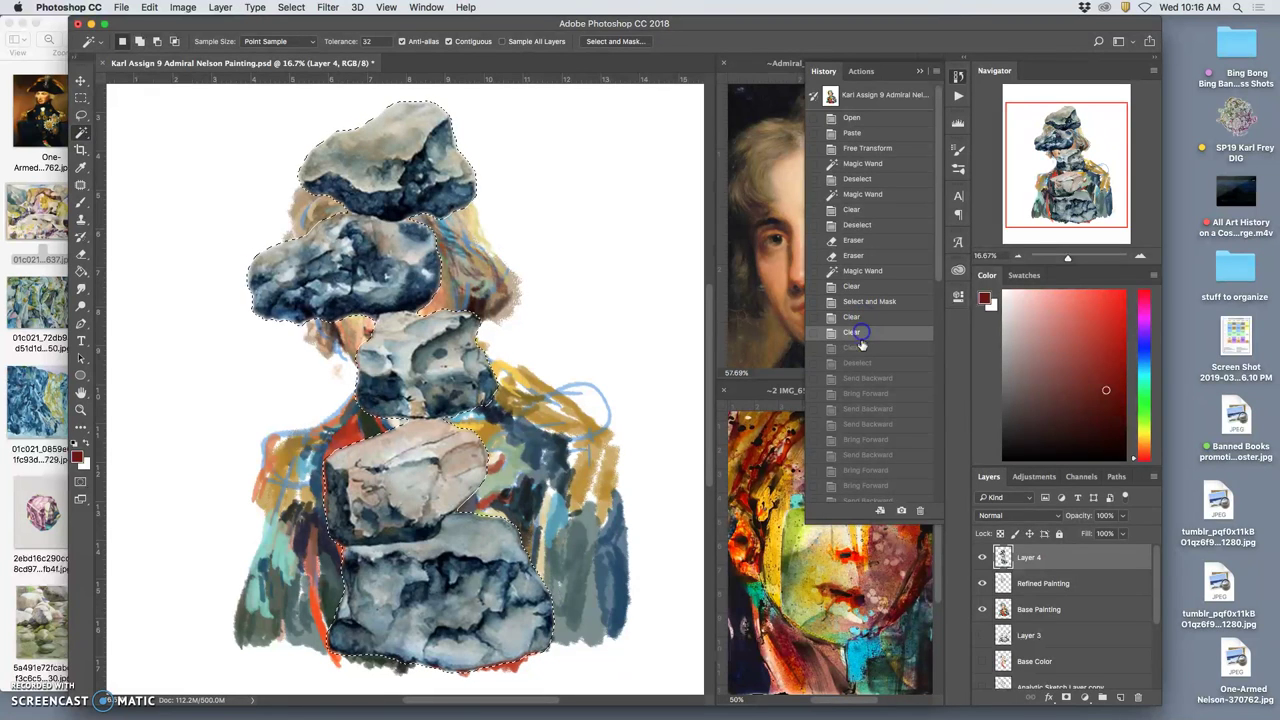
left_click(860, 348)
left_click(858, 363)
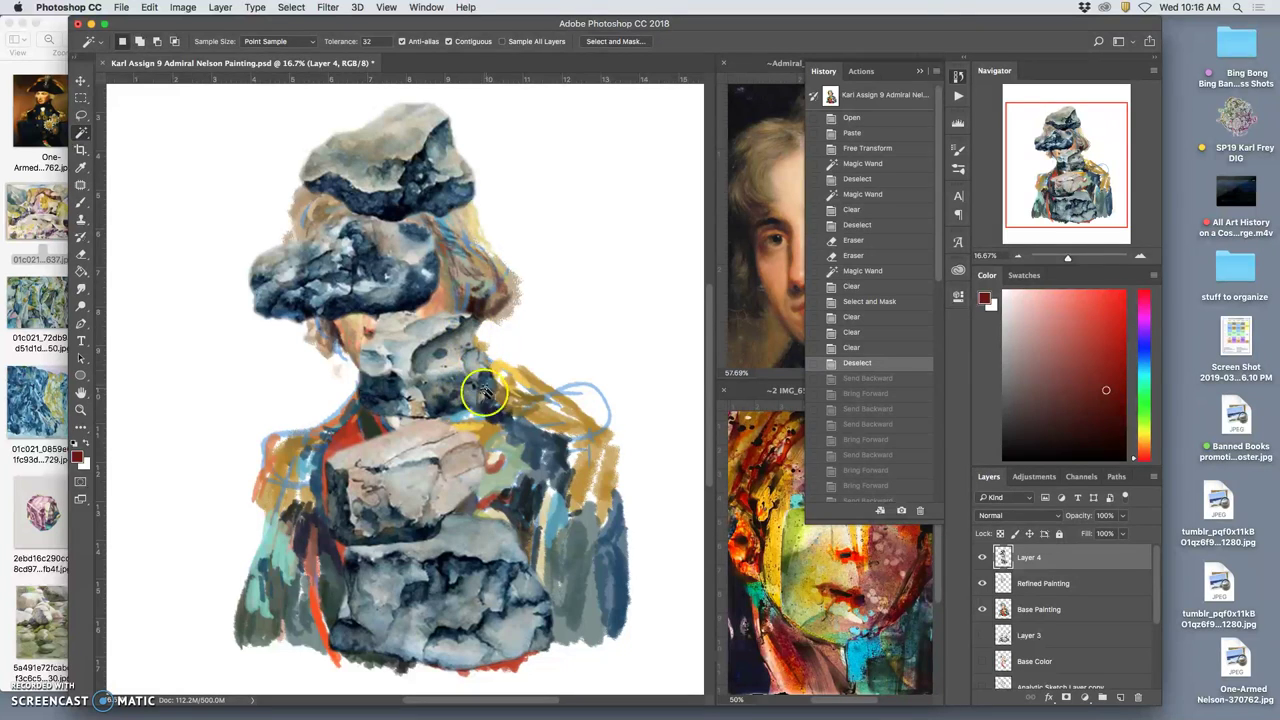
Step: Replay the stones layer's Send Backward and Bring Forward moves around the portrait
left_click(884, 380)
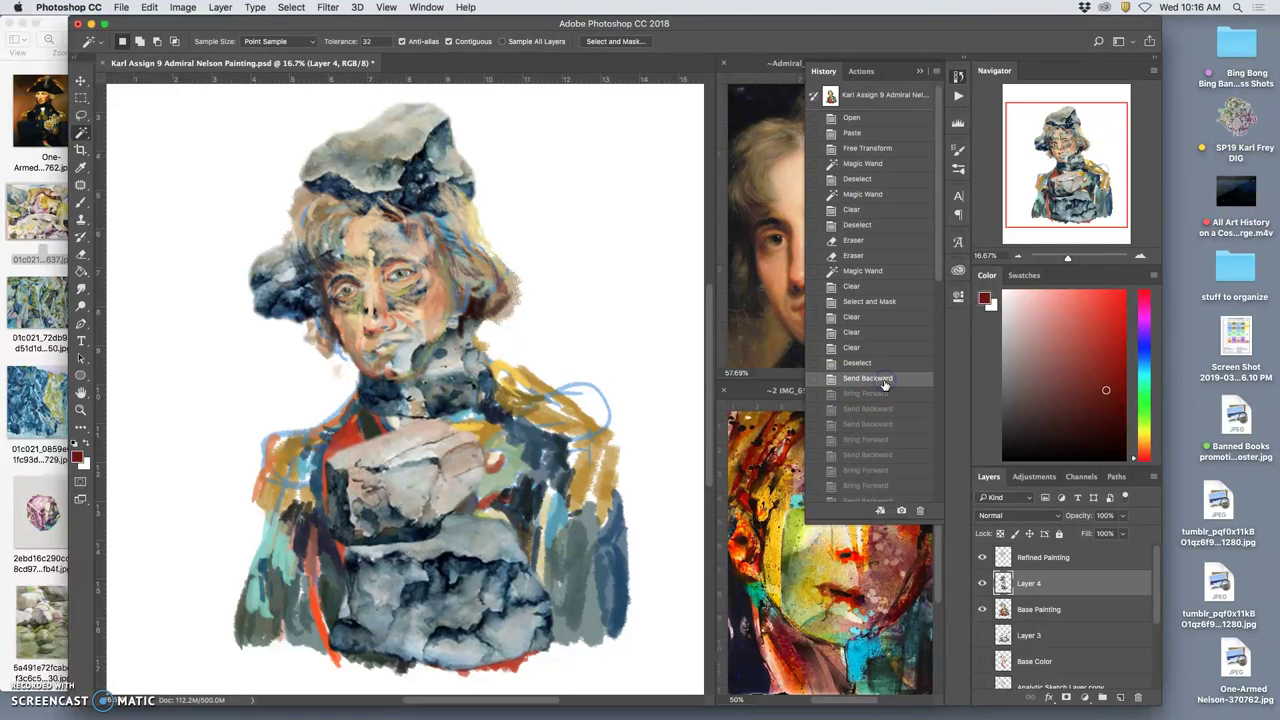
left_click(894, 394)
left_click(890, 409)
left_click(889, 425)
left_click(889, 439)
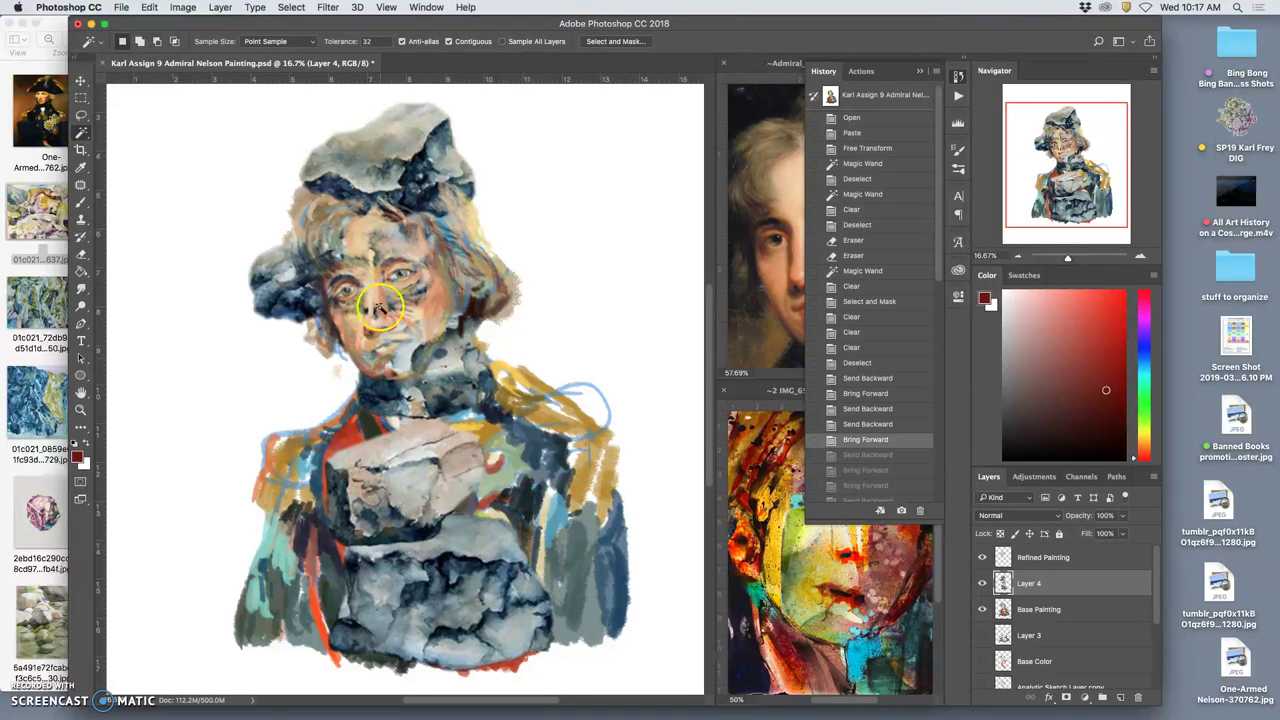
left_click(868, 455)
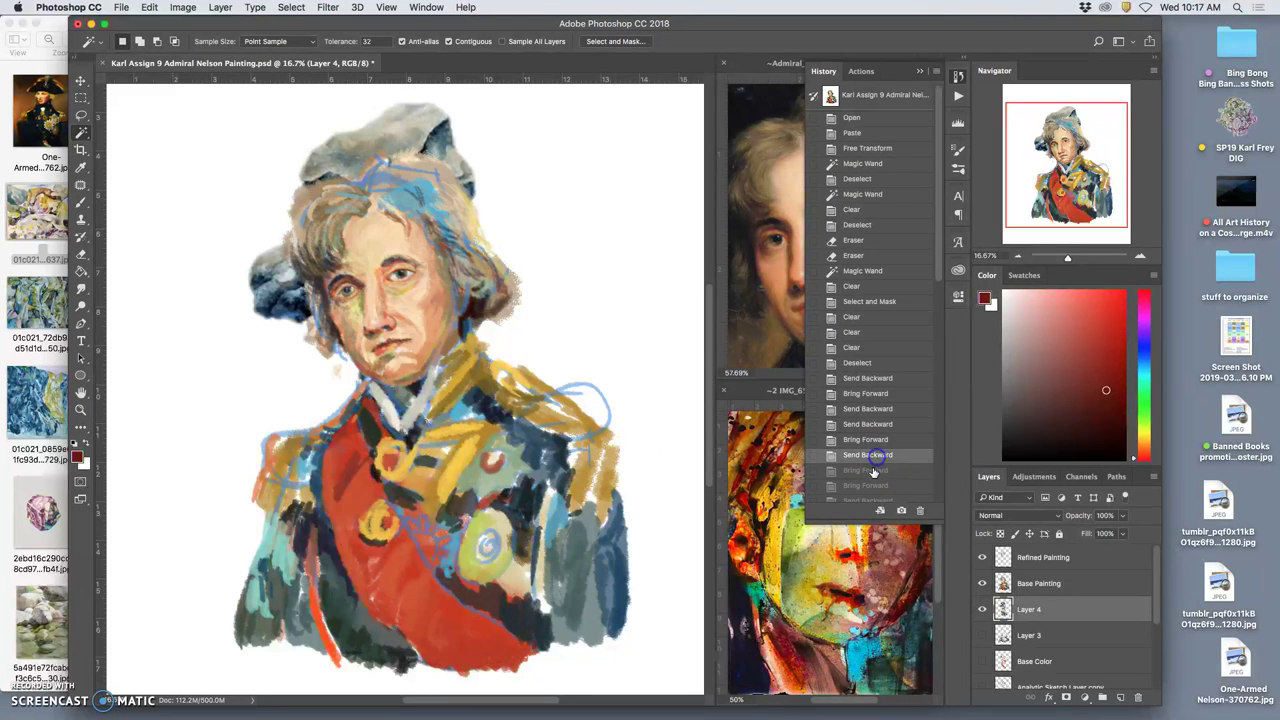
left_click(866, 470)
left_click(866, 486)
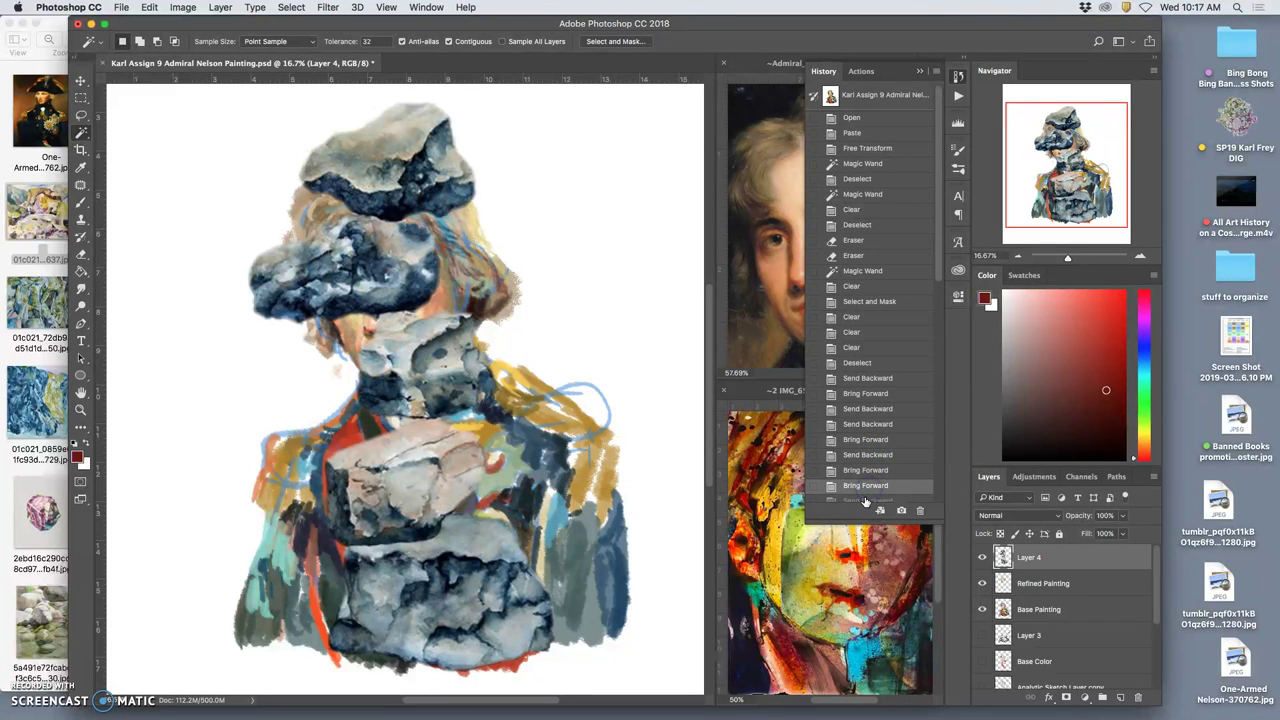
left_click(866, 501)
Step: Redo raising the rock layer over the face, duplicating Refined Painting, and moving the copy up
scroll(862, 458, "down", 5)
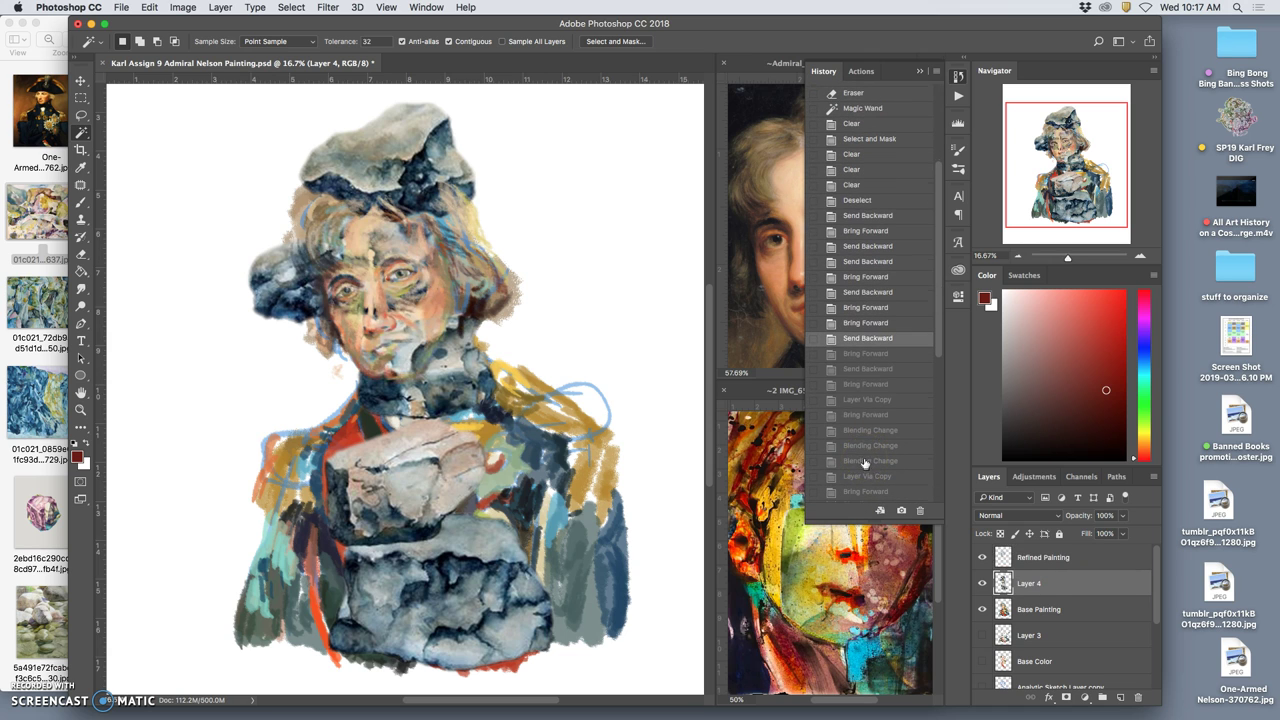
left_click(861, 358)
left_click(860, 369)
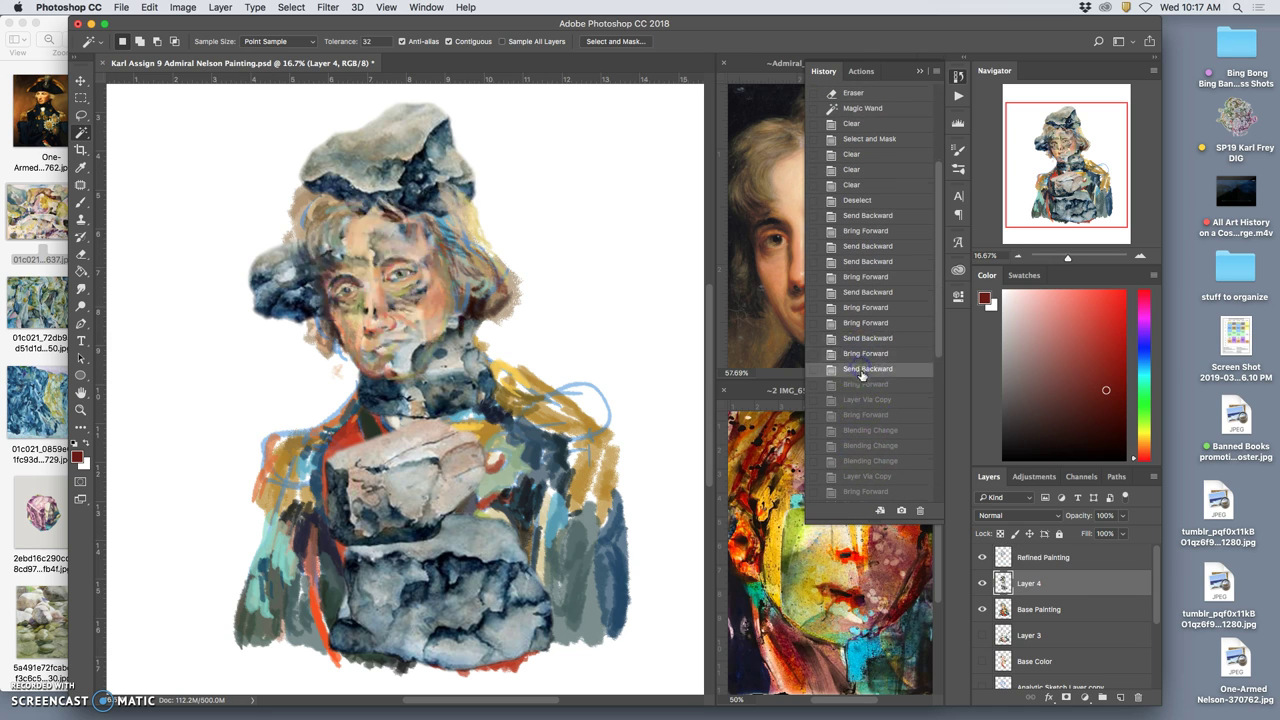
left_click(862, 386)
left_click(862, 400)
left_click(862, 416)
Step: Redo the Refined Painting copy's blend changes, starting with Overlay
left_click(863, 431)
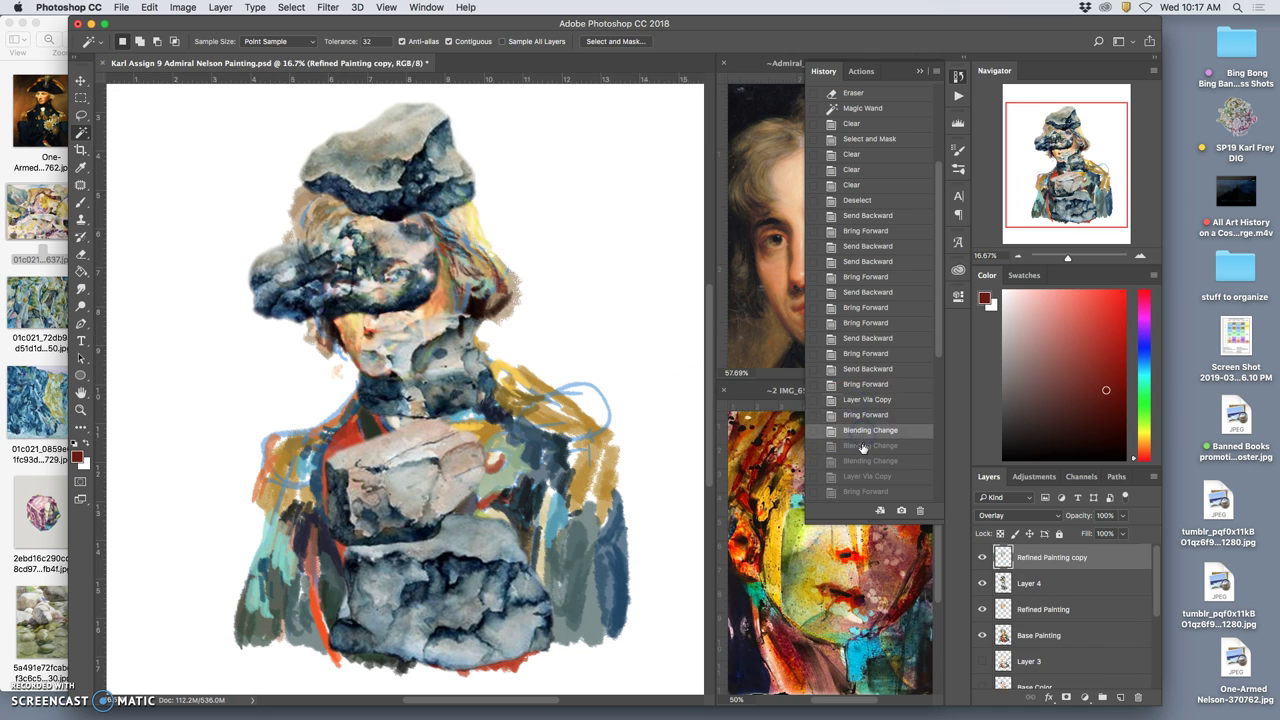
left_click(862, 446)
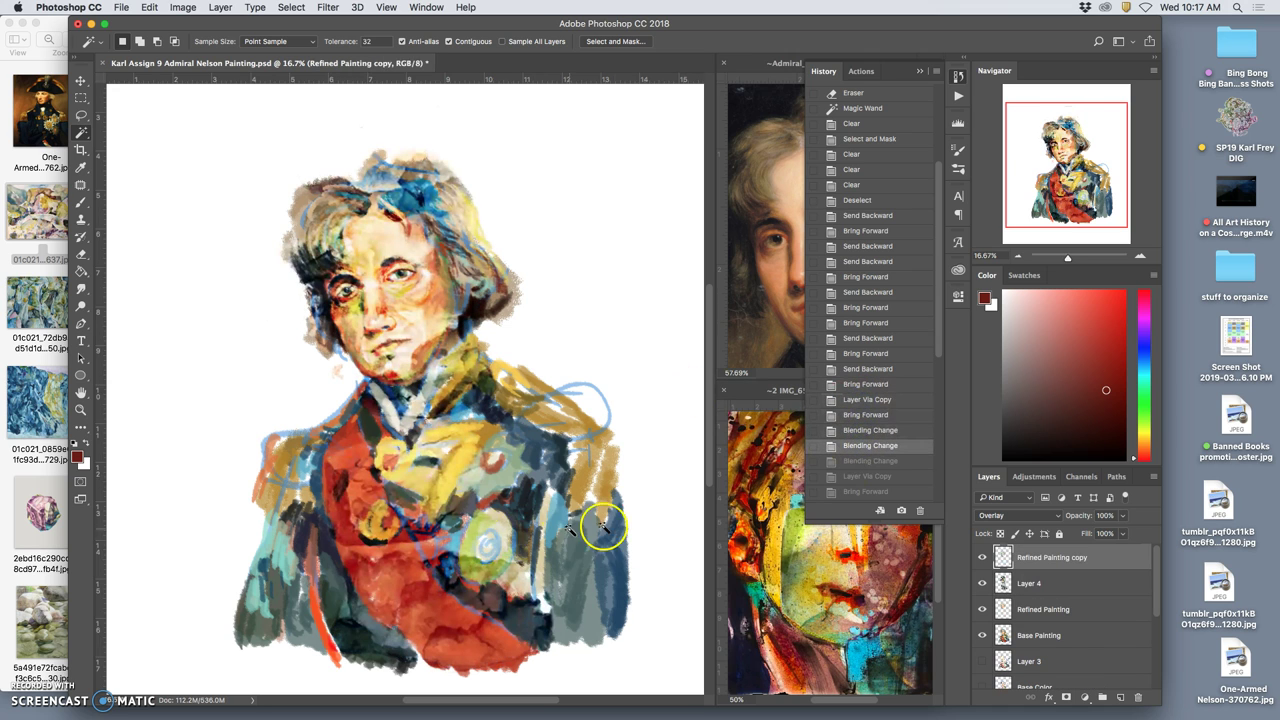
left_click(867, 461)
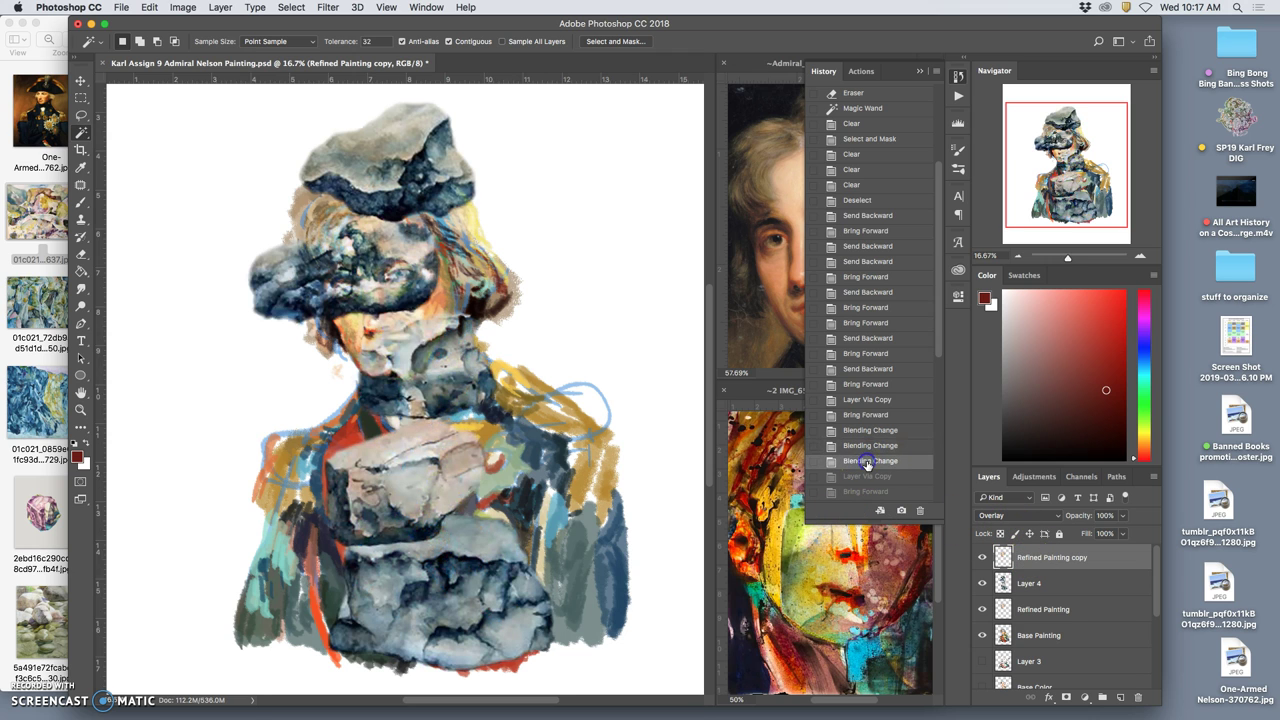
Step: Redo duplicating Base Painting, raising the copy two places, and setting it to Color Dodge
left_click(870, 477)
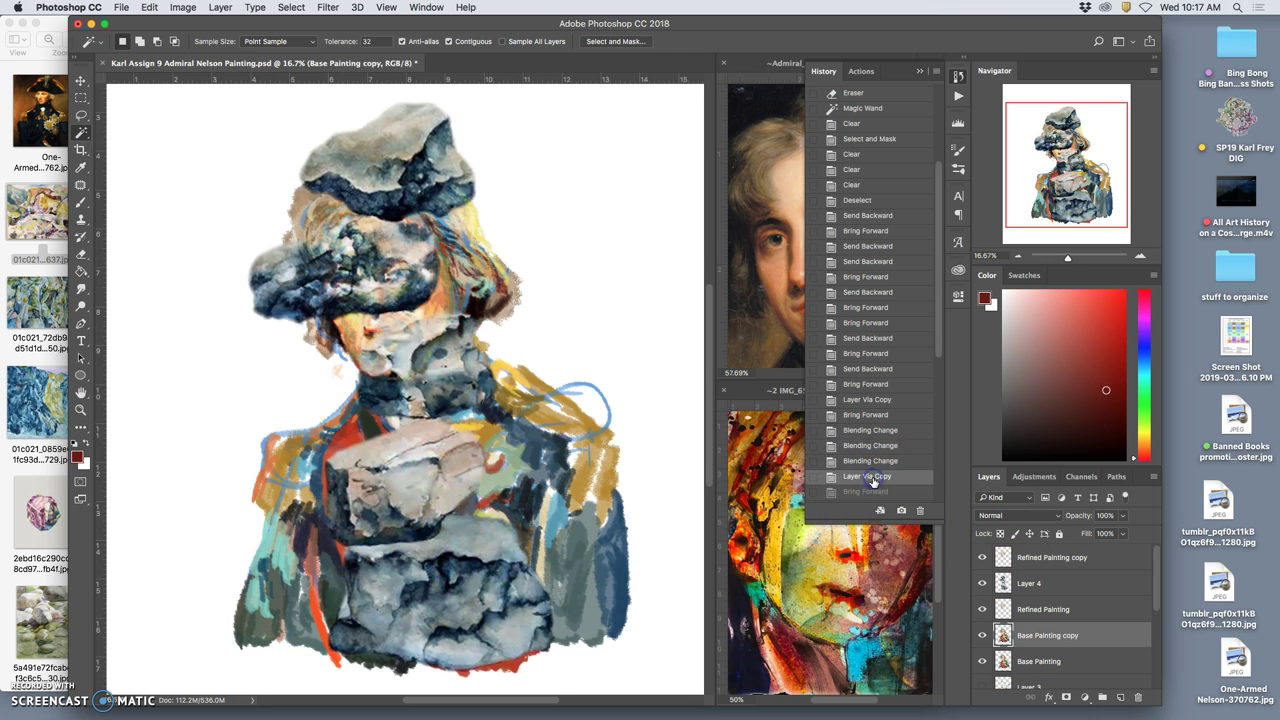
scroll(880, 479, "down", 3)
left_click(864, 410)
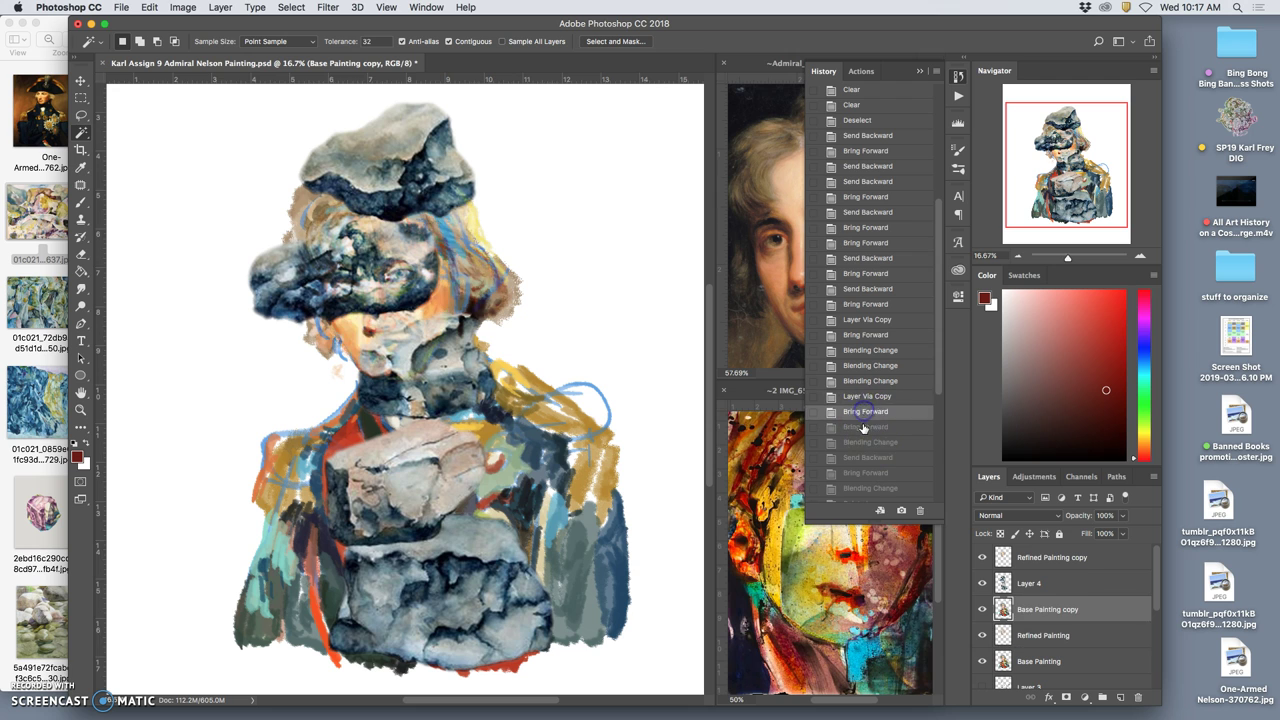
left_click(864, 427)
left_click(866, 442)
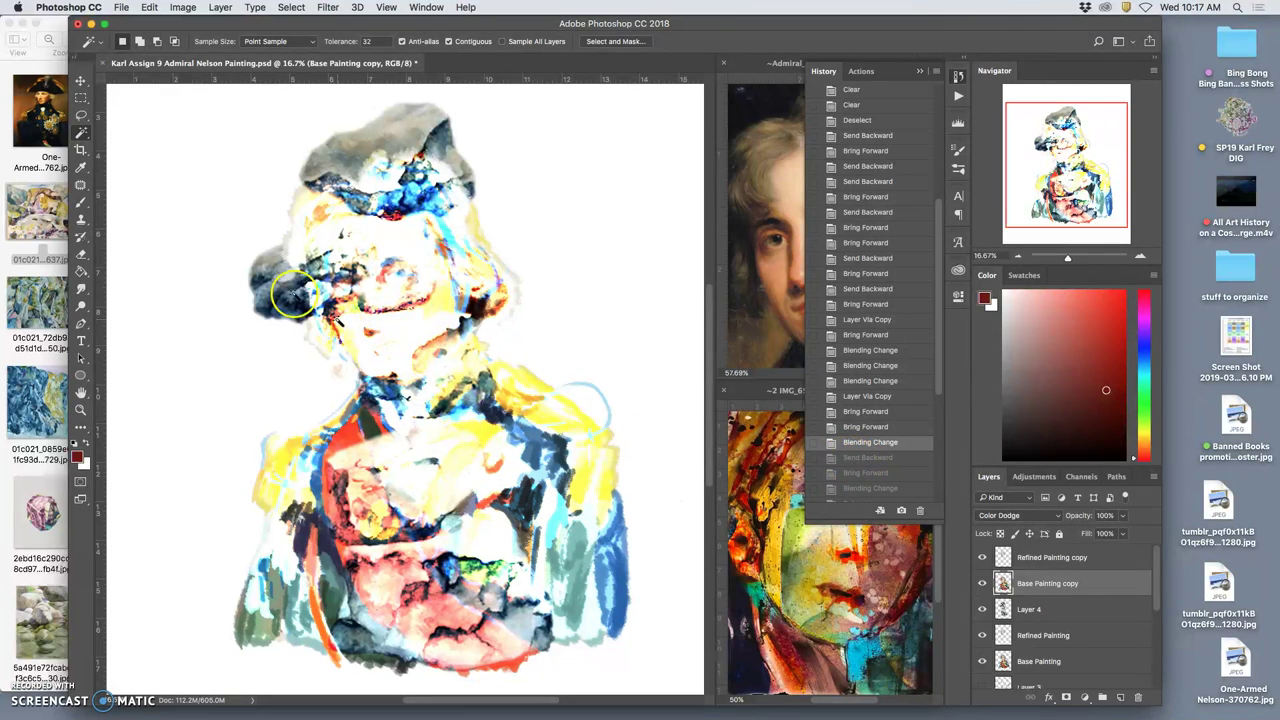
Step: Redo the copy's reorder and Soft Light blend, then delete the Refined Painting copy
left_click(868, 457)
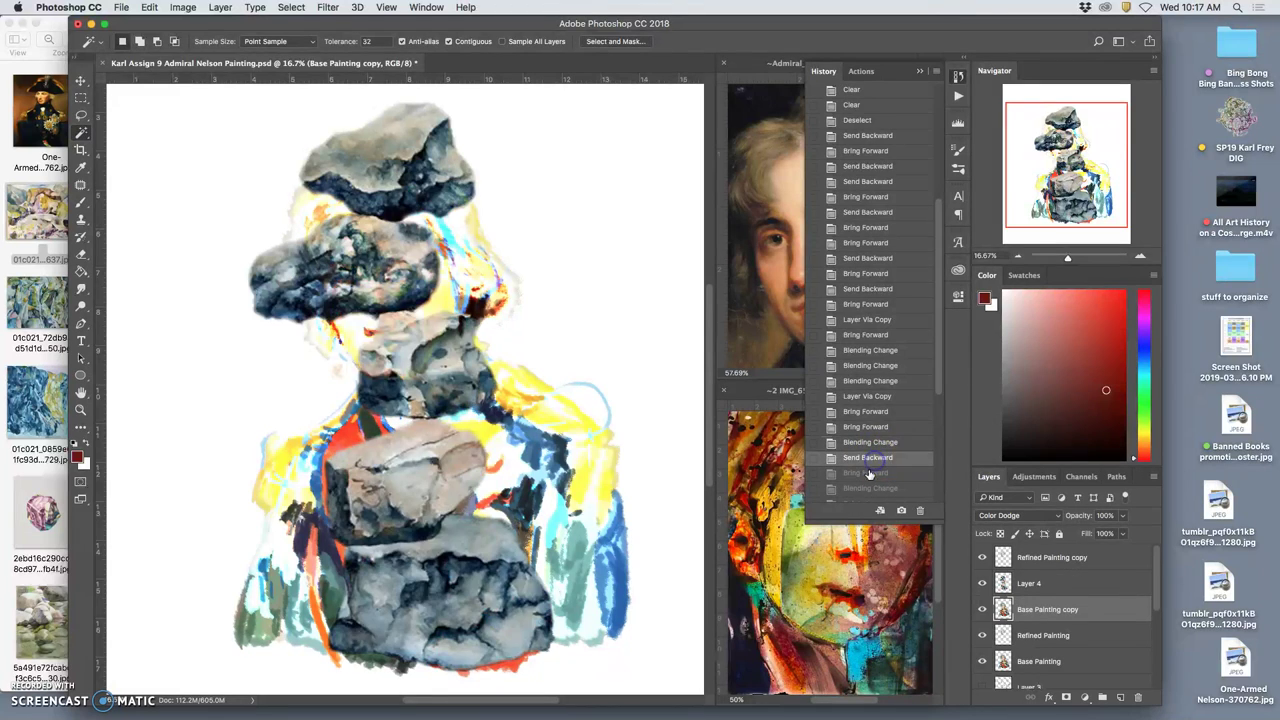
left_click(866, 473)
left_click(860, 489)
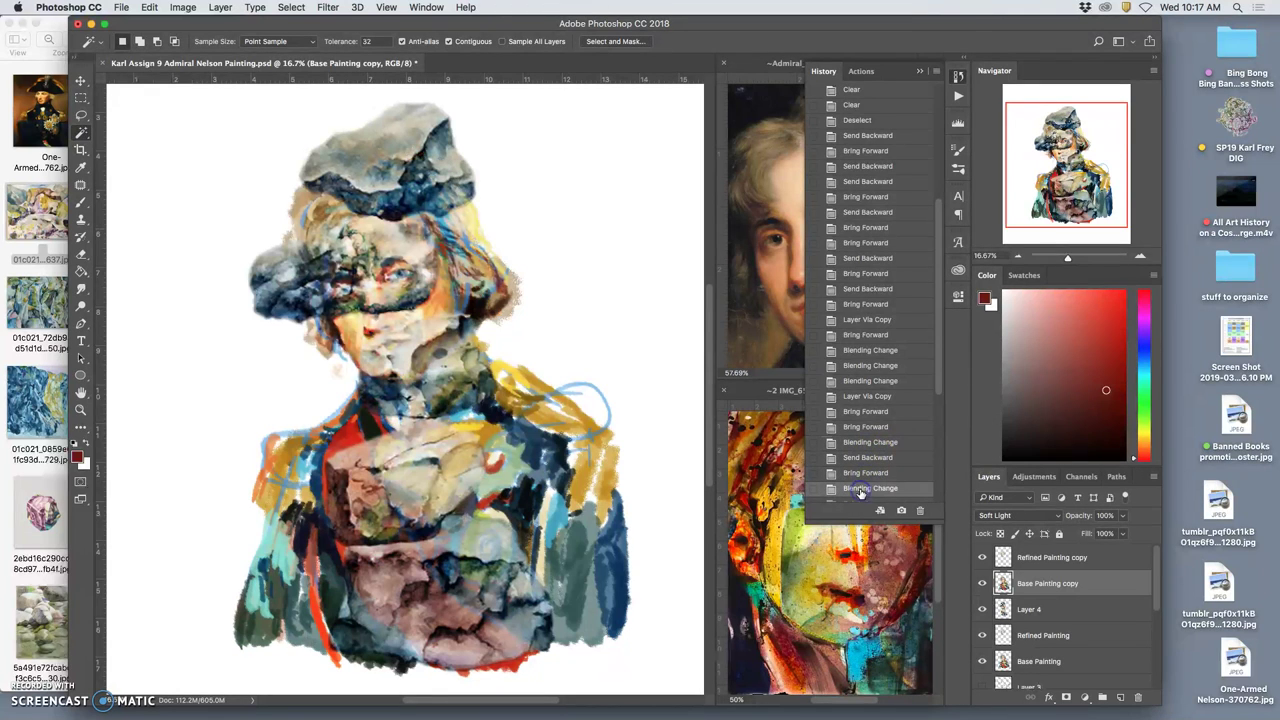
scroll(858, 477, "down", 1)
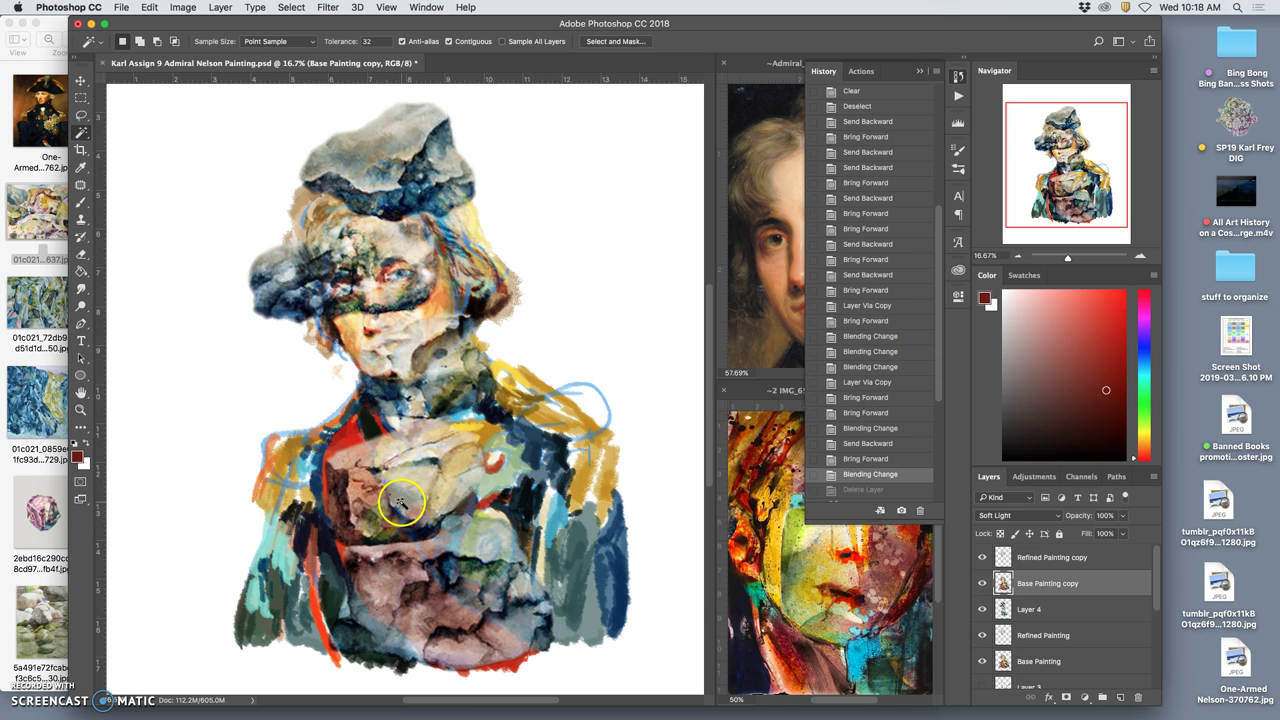
left_click(866, 489)
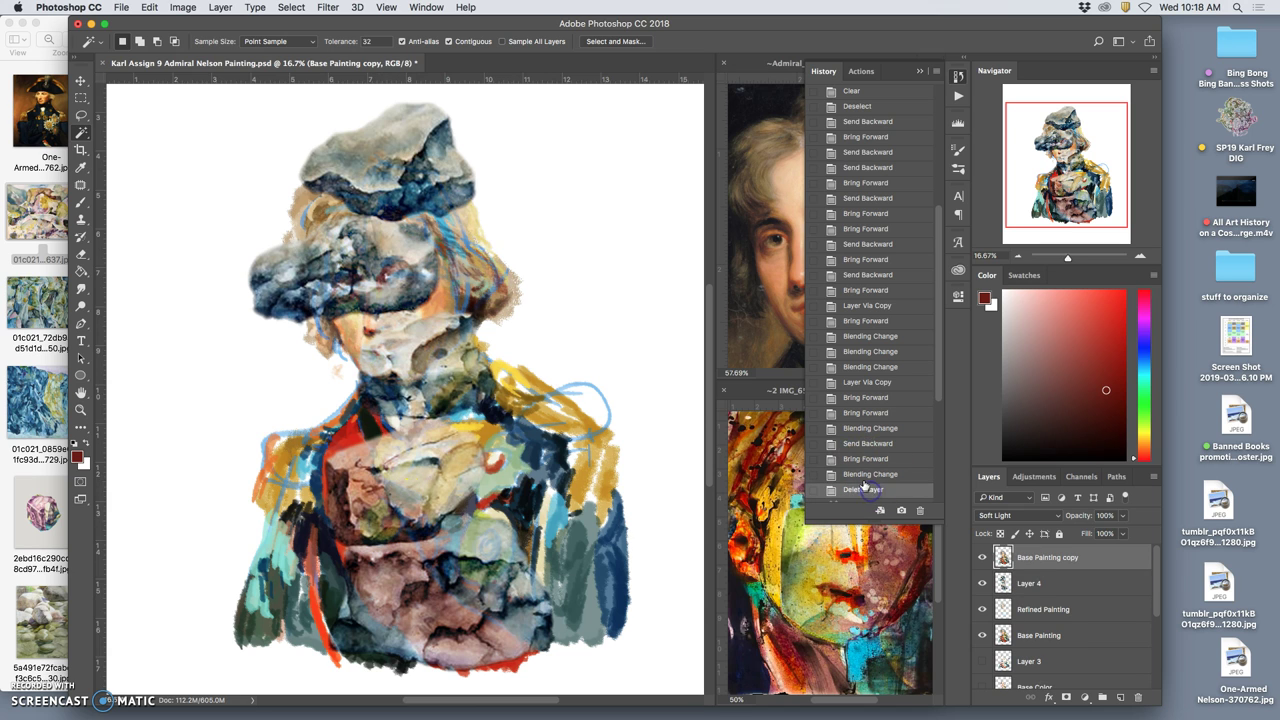
Step: Redo the rock selection and refinement, Stamp Visible into Layer 5, and inverse copy to Layer 6
left_click(862, 472)
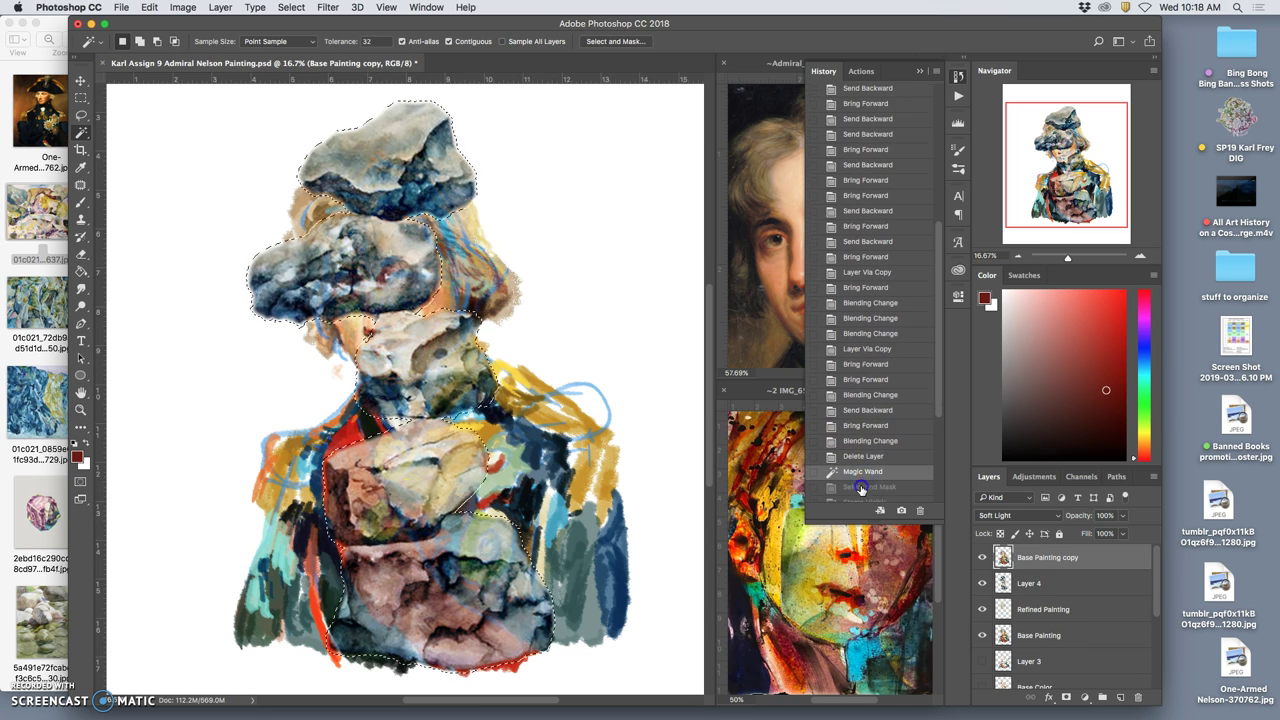
left_click(861, 488)
left_click(857, 462)
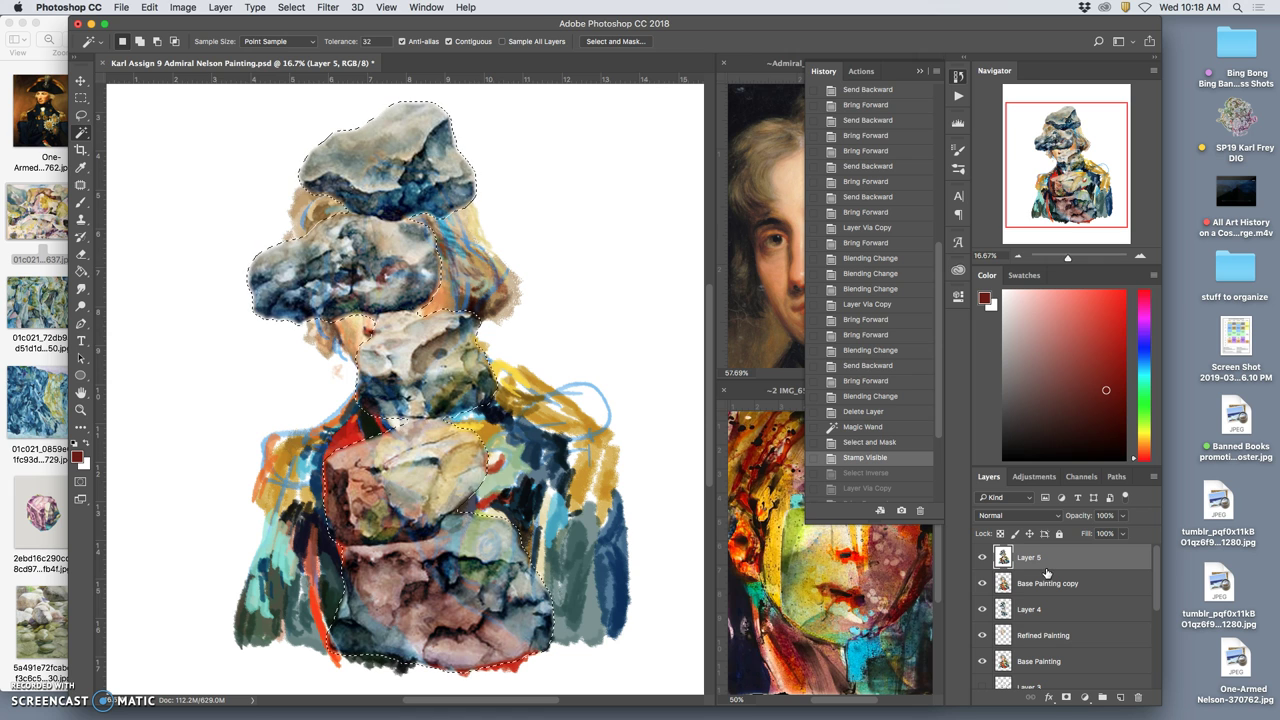
left_click(1040, 567)
left_click(882, 457)
left_click(867, 473)
left_click(866, 488)
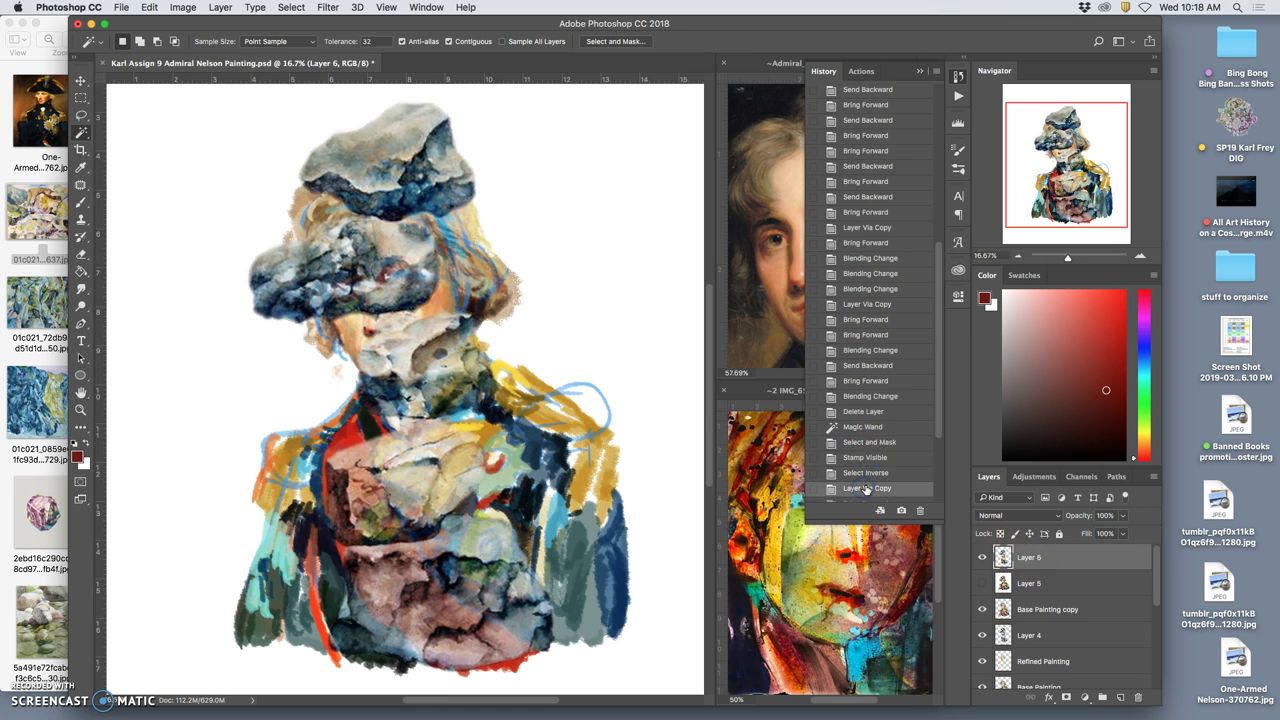
Step: Redo moving Layer 4 to the top and the blend changes, then hide Layer 4 to compare
left_click(866, 493)
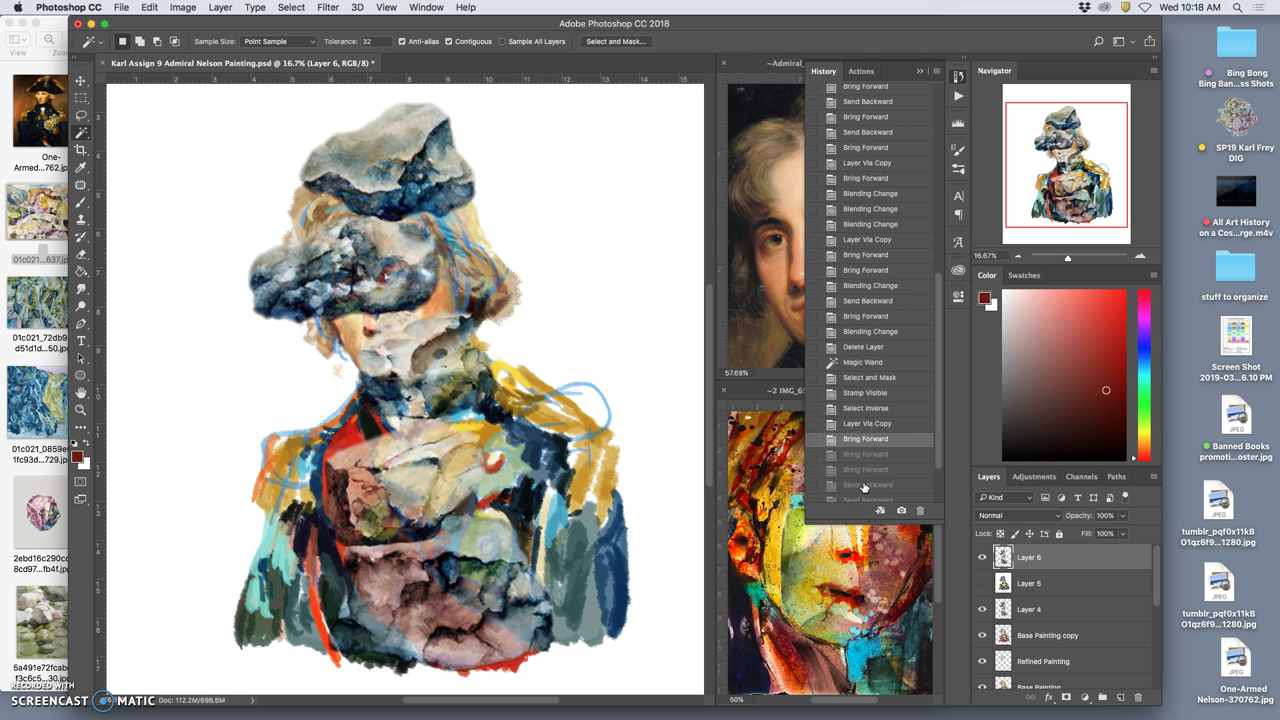
left_click(862, 455)
left_click(865, 469)
left_click(863, 485)
left_click(866, 495)
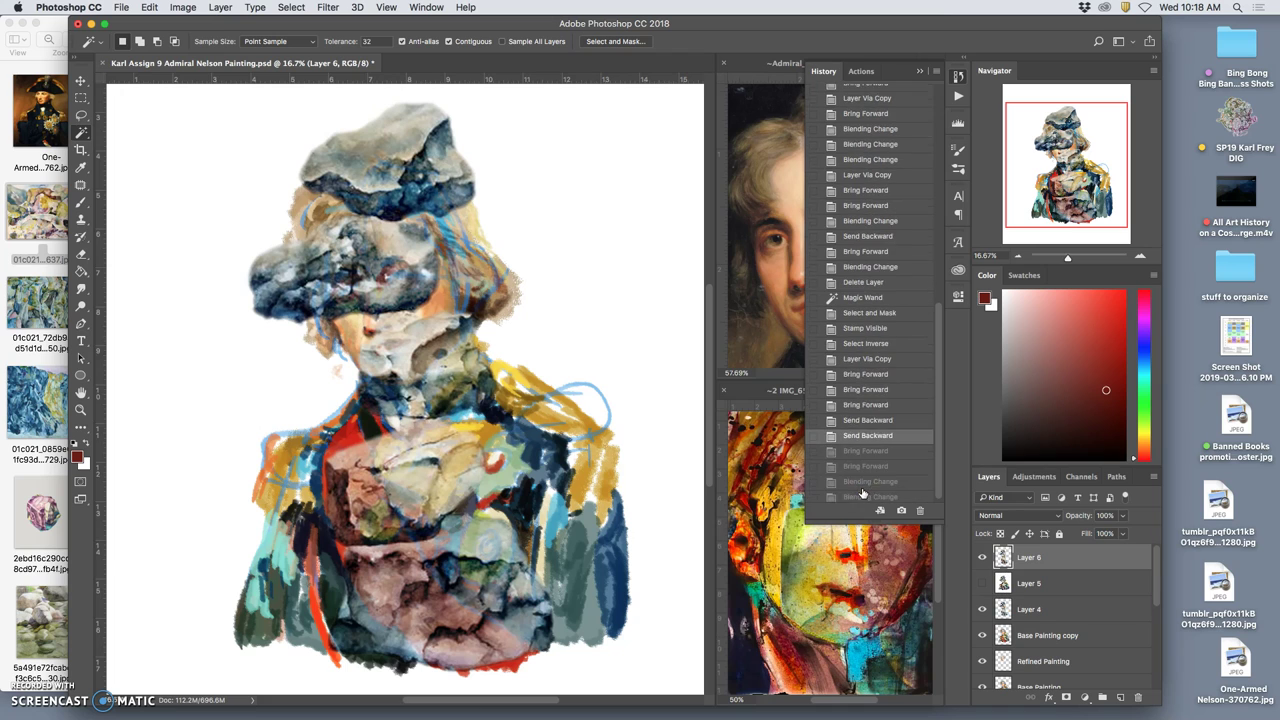
left_click(857, 449)
left_click(856, 464)
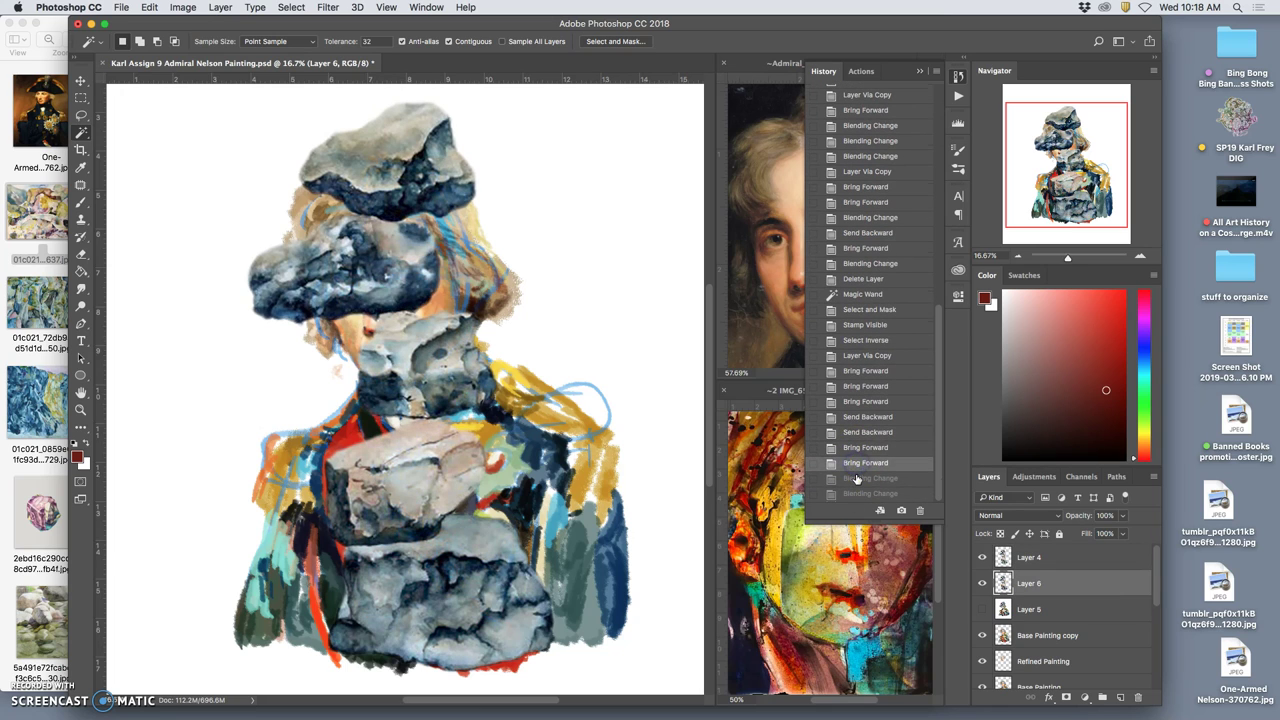
left_click(856, 479)
left_click(855, 493)
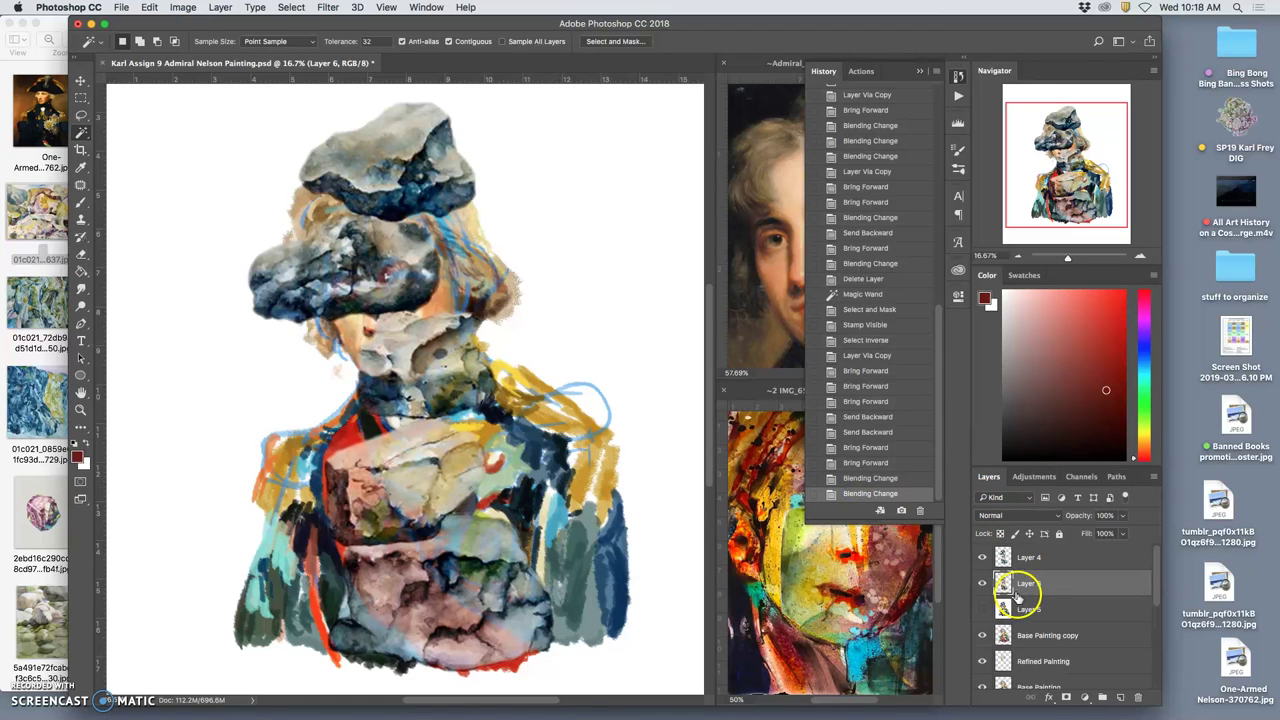
left_click(982, 557)
Step: Hide Layer 6, Layer 4, Base Painting copy, Refined Painting and Base Painting
left_click(982, 557)
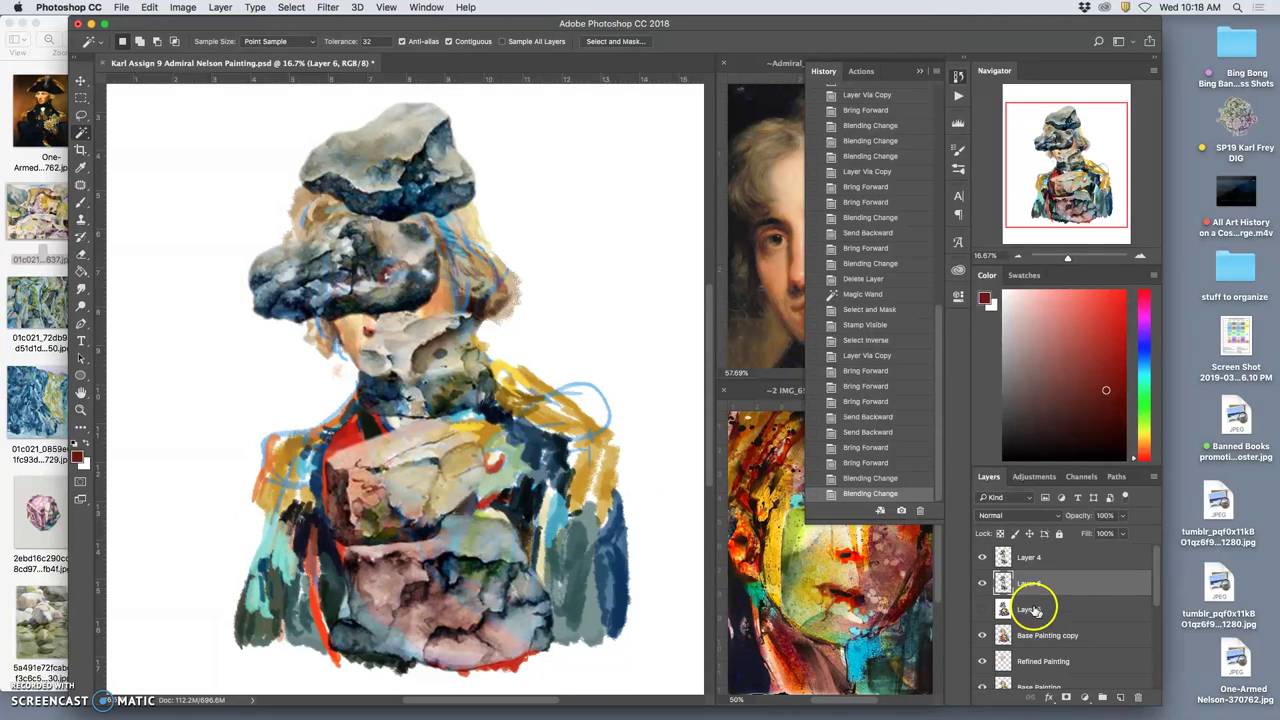
left_click(982, 584)
left_click(982, 558)
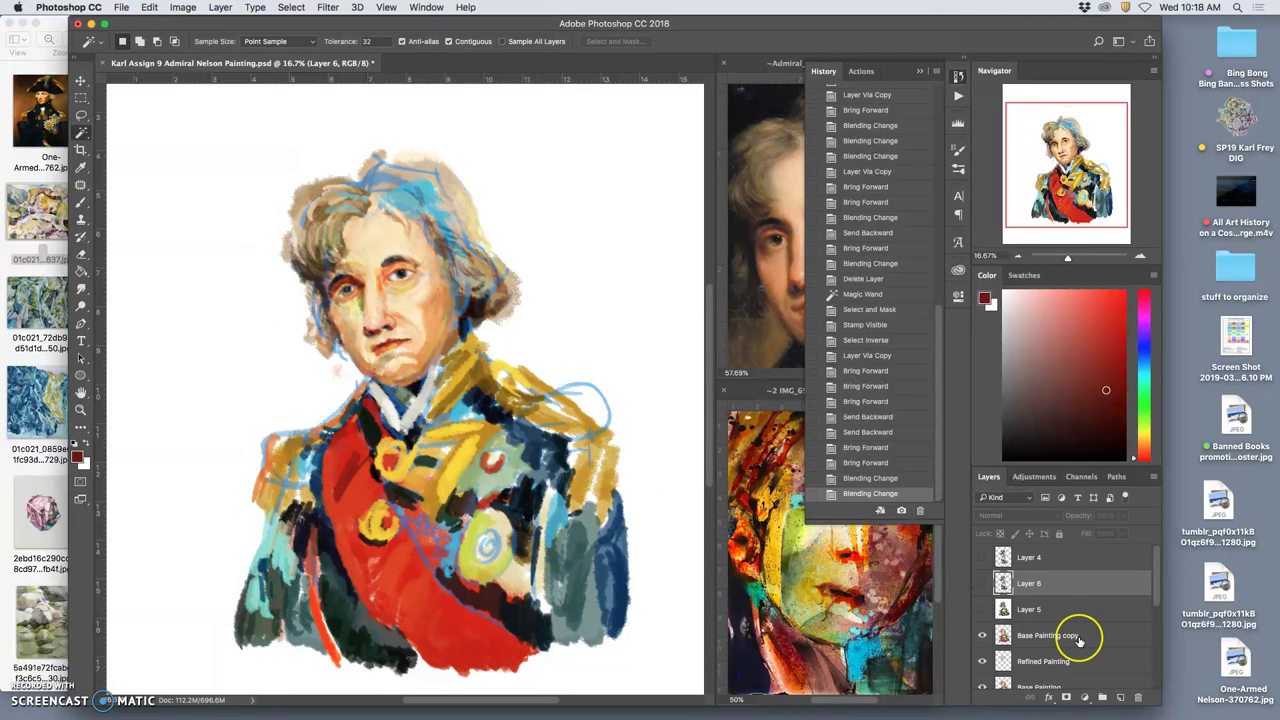
left_click(982, 636)
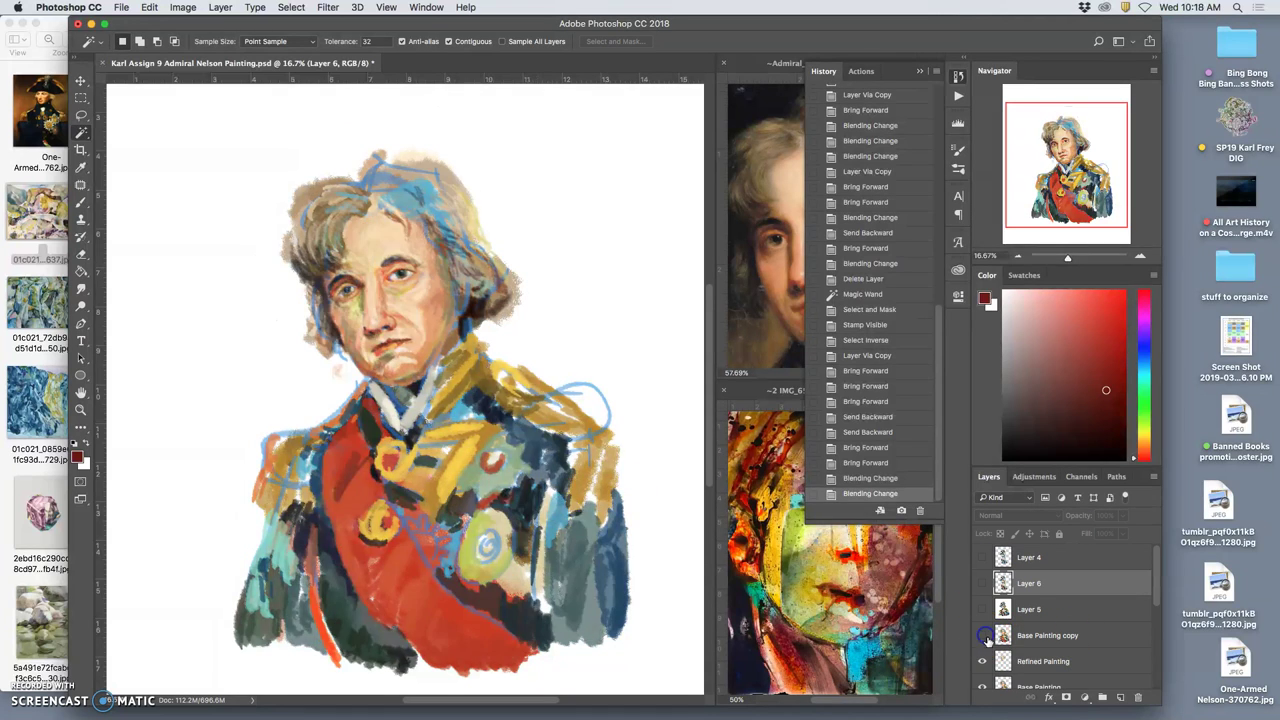
scroll(983, 630, "down", 1)
left_click(982, 626)
left_click(982, 652)
scroll(1043, 643, "down", 3)
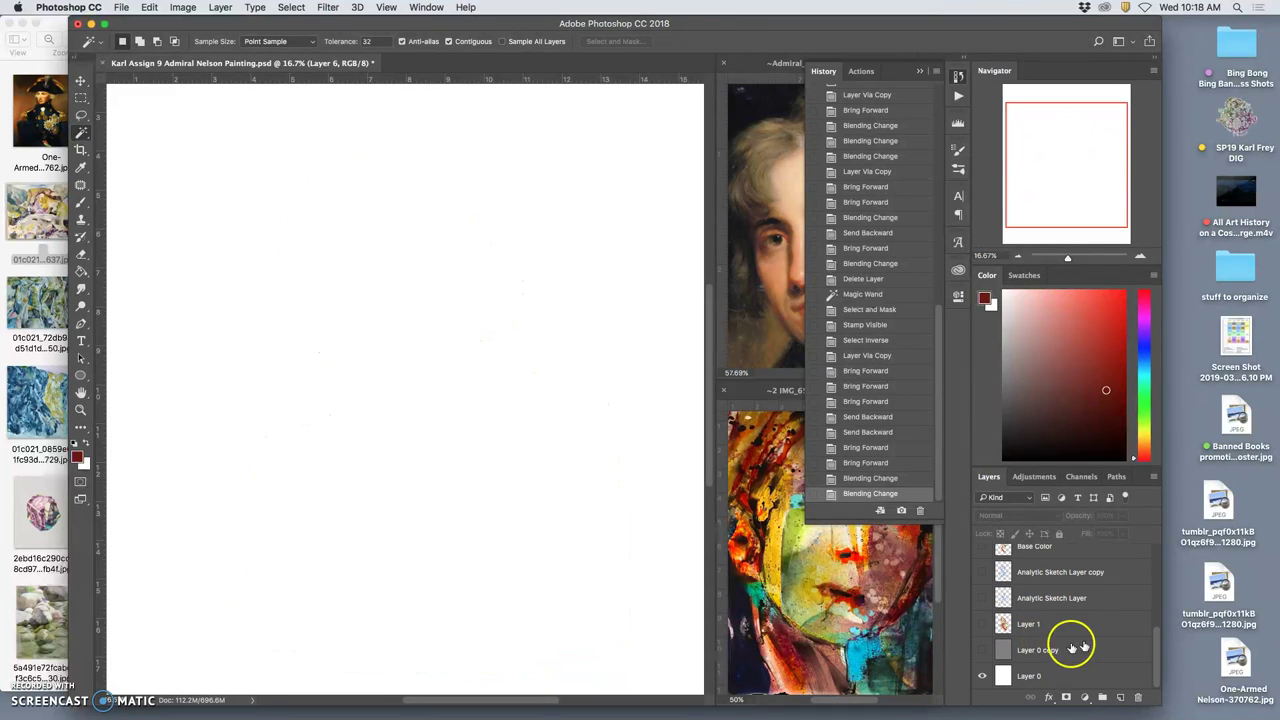
Step: Turn on the grey Layer 0 copy background and the early painting on Layer 1
left_click(983, 651)
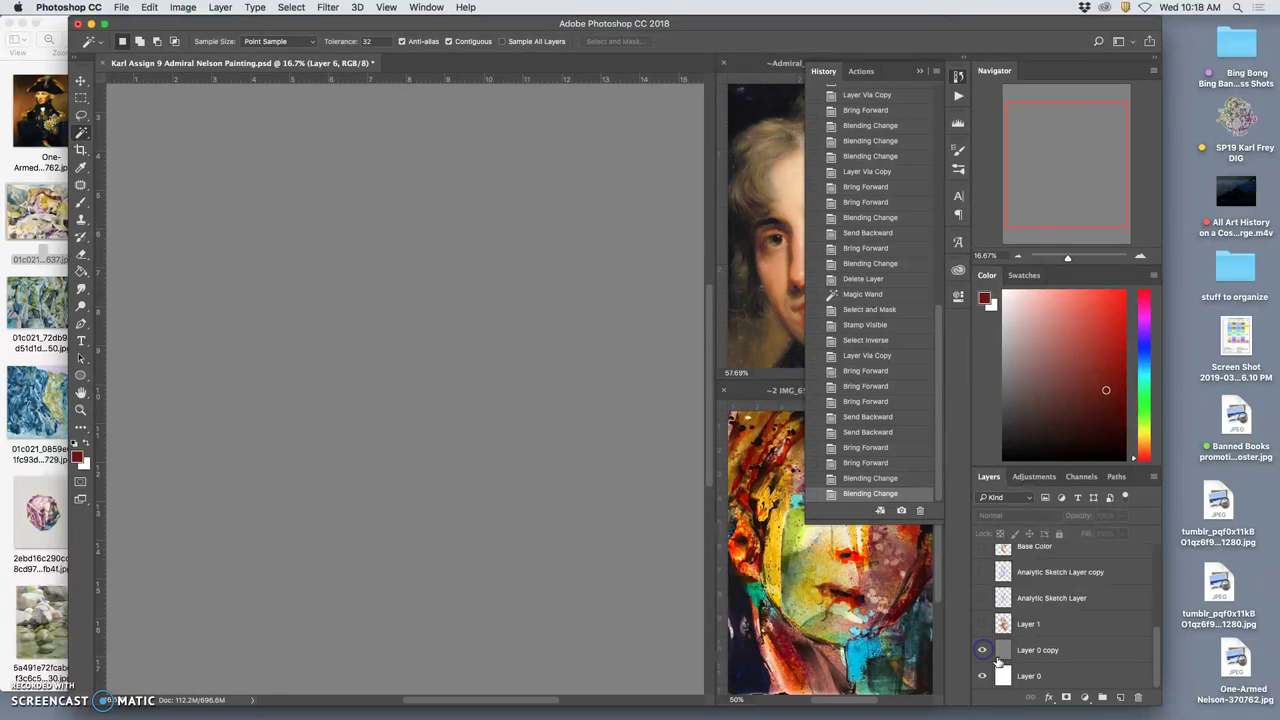
left_click(983, 651)
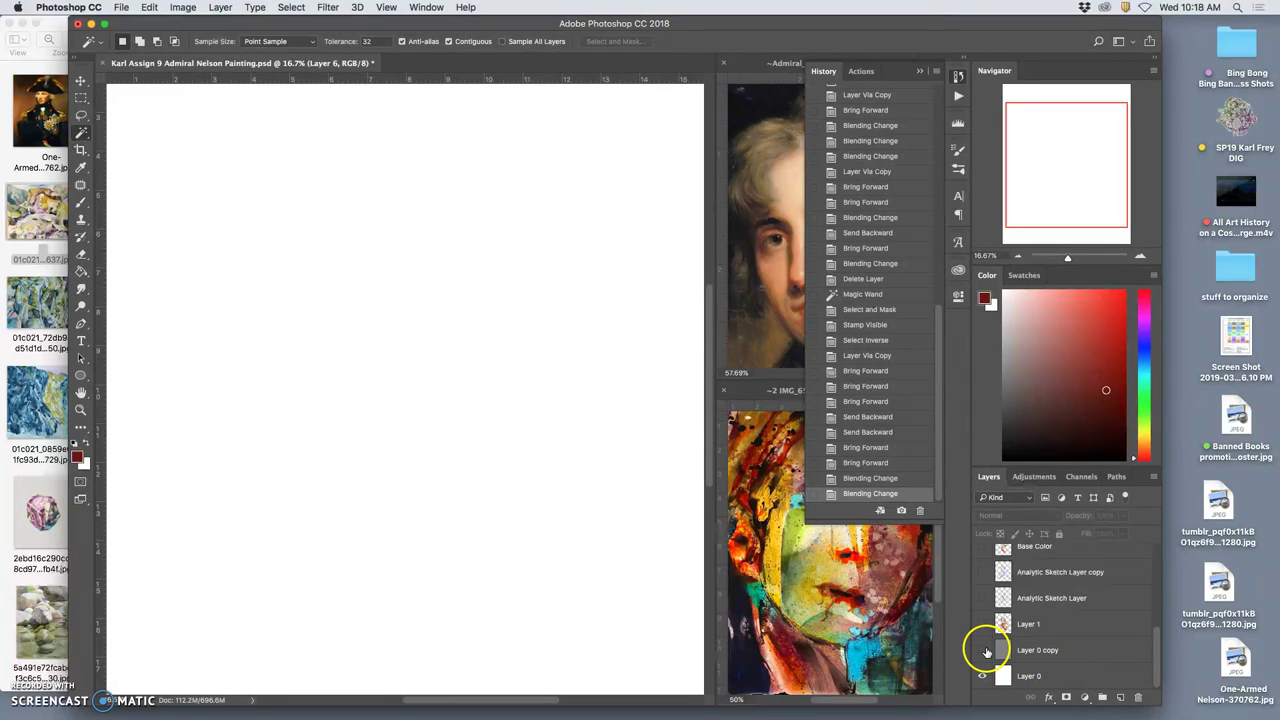
left_click(983, 651)
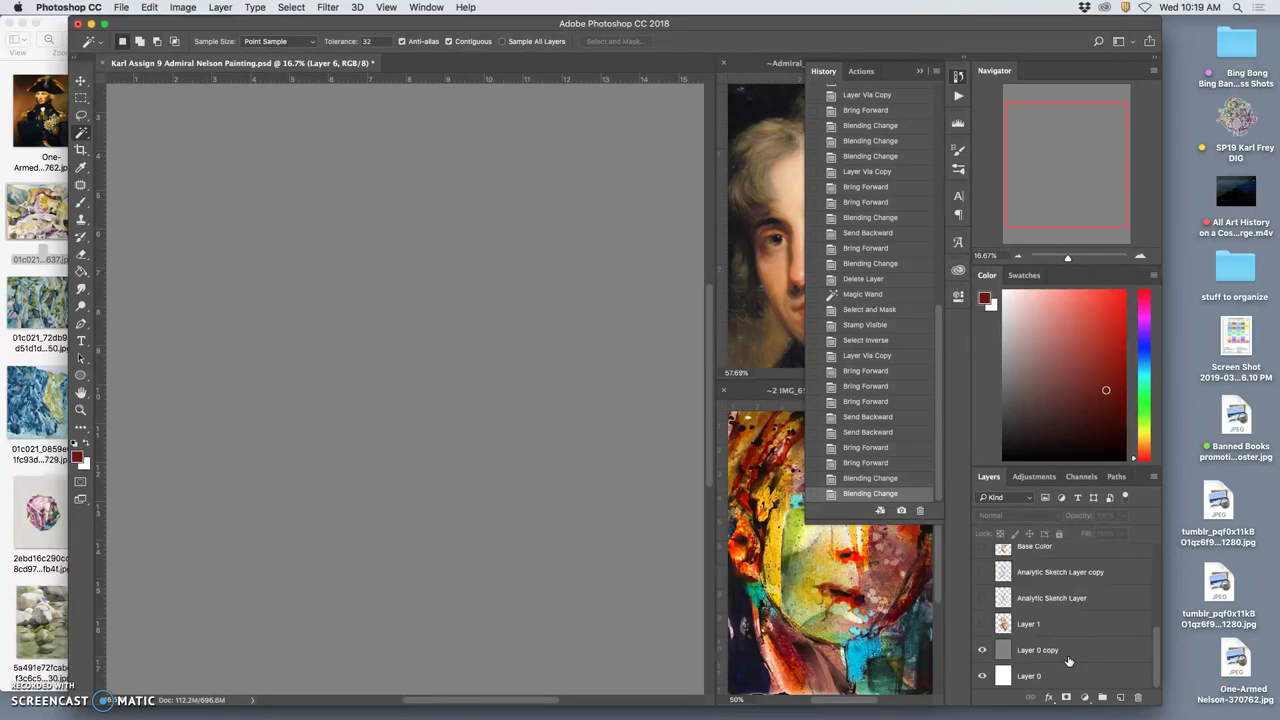
left_click(982, 624)
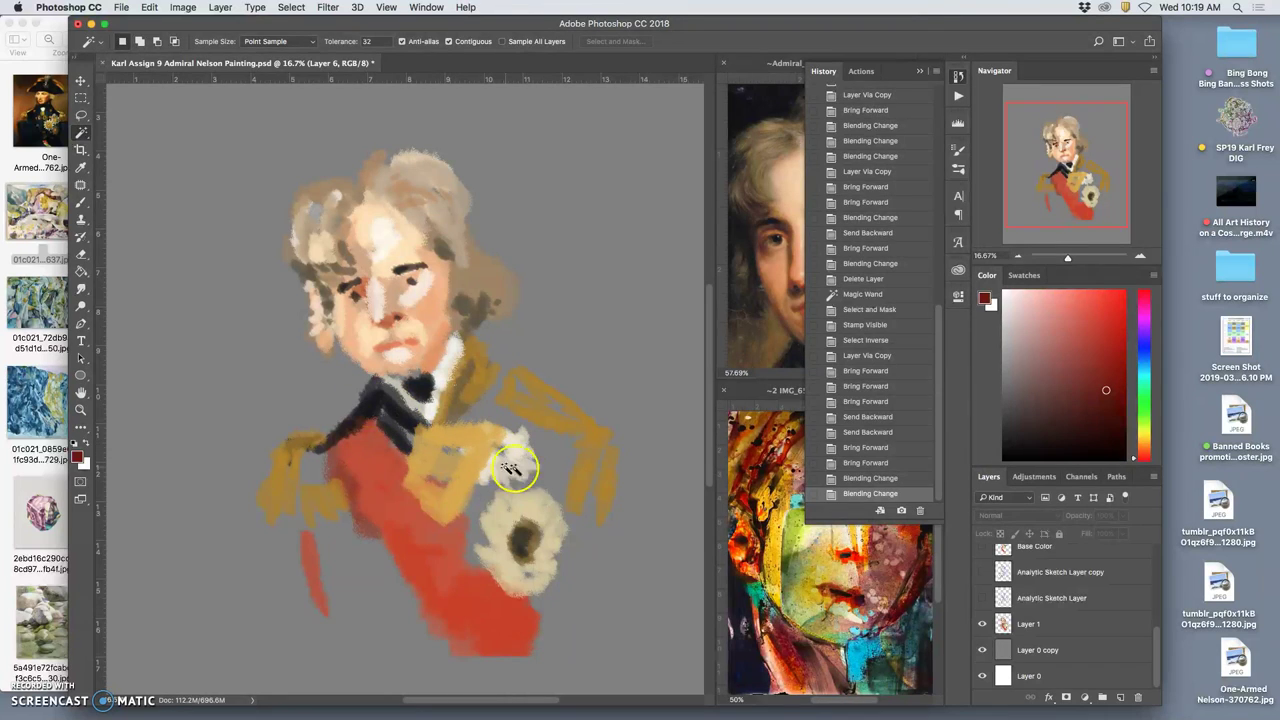
Step: Show the Analytic Sketch Layer copy's blue lines and hide the original Analytic Sketch Layer
left_click(982, 598)
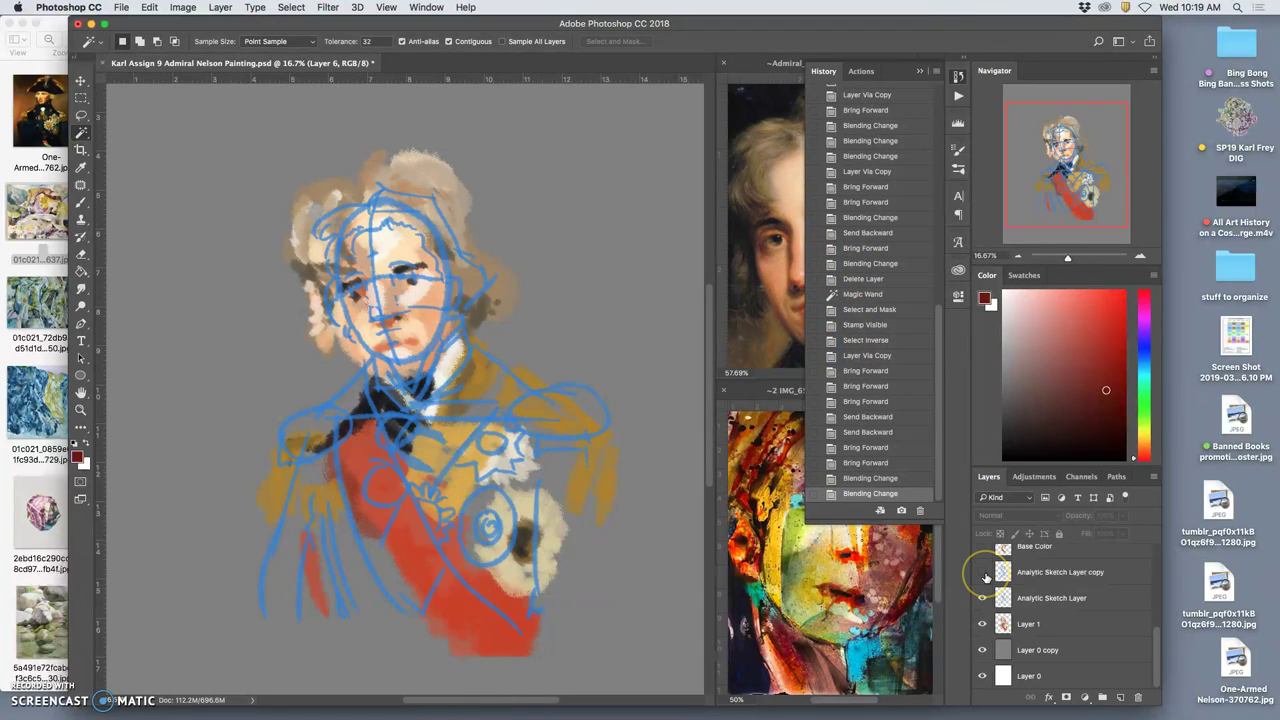
left_click(983, 573)
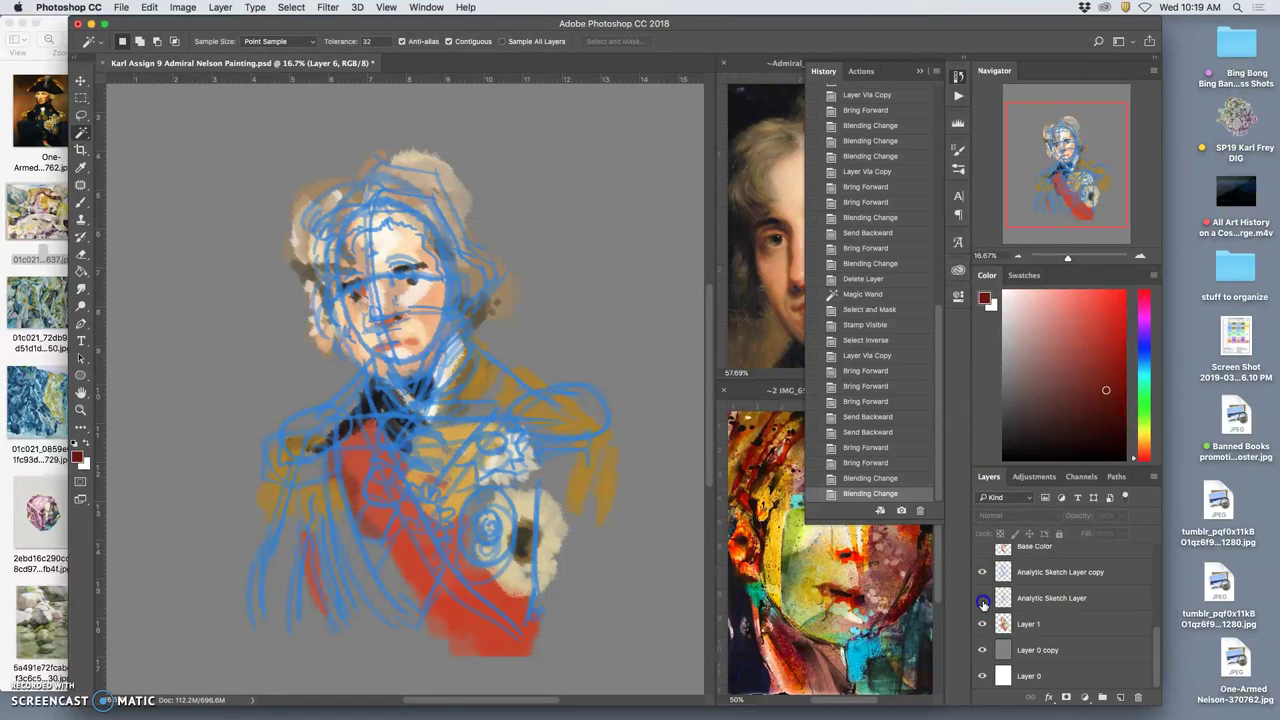
left_click(983, 601)
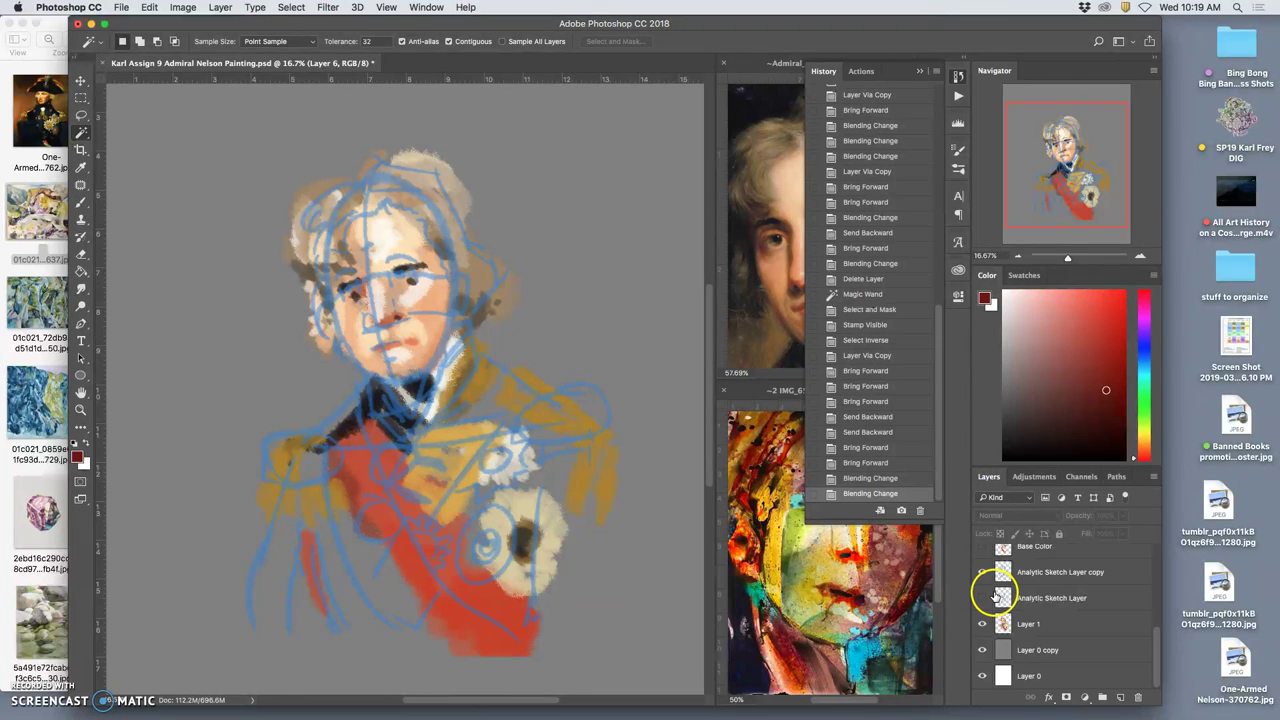
scroll(990, 585, "up", 1)
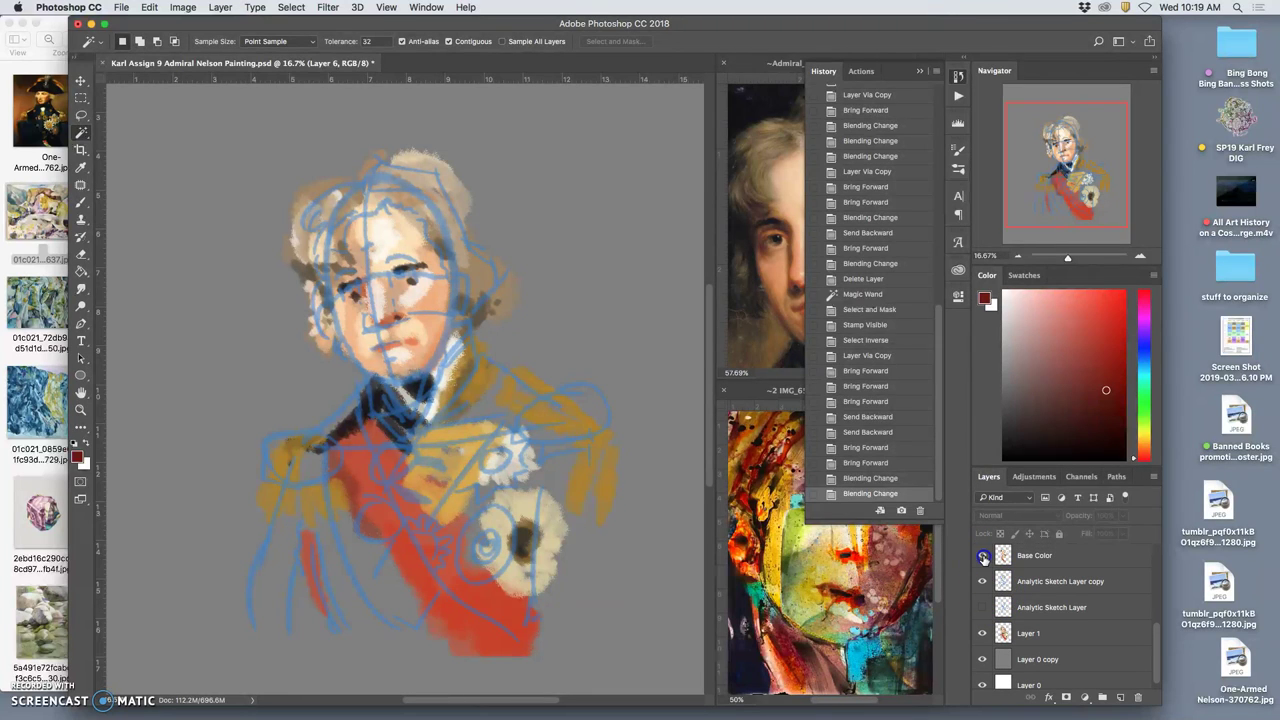
Step: Show the Base Color, Layer 3 and Base Painting layers, comparing Base Painting on and off
left_click(983, 557)
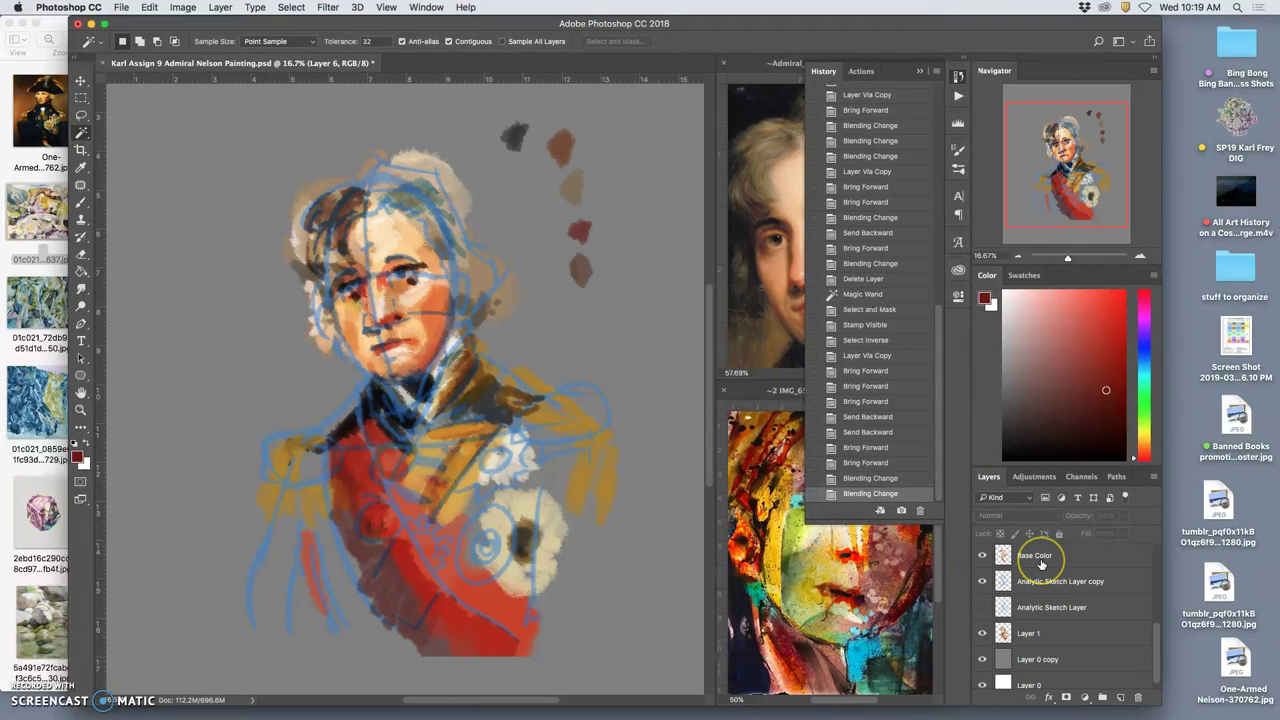
scroll(1041, 565, "up", 3)
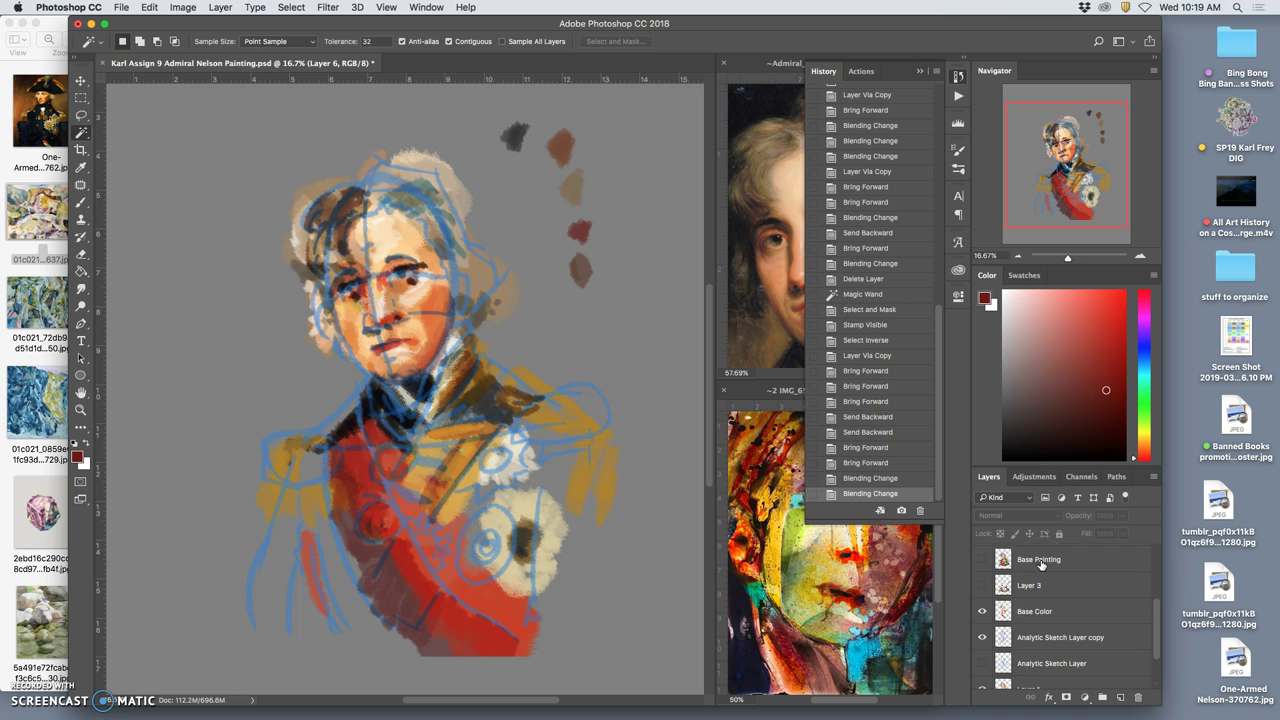
left_click(1041, 565)
left_click(983, 588)
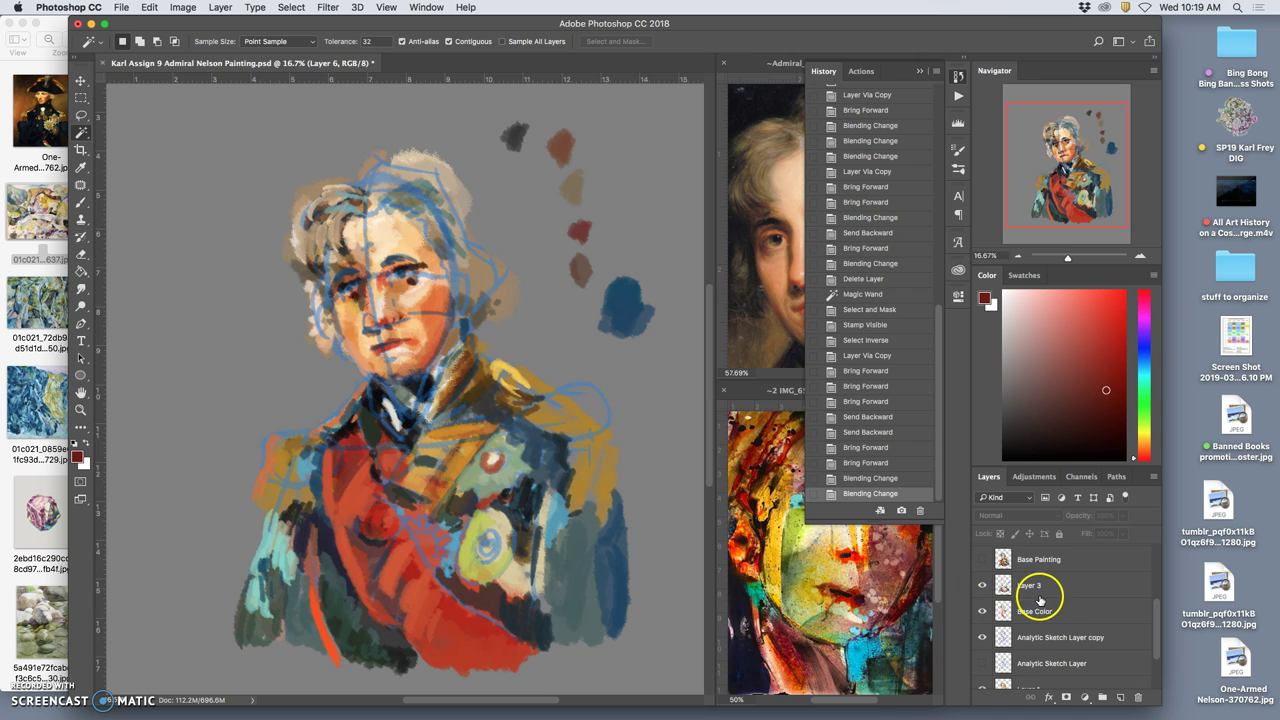
left_click(982, 561)
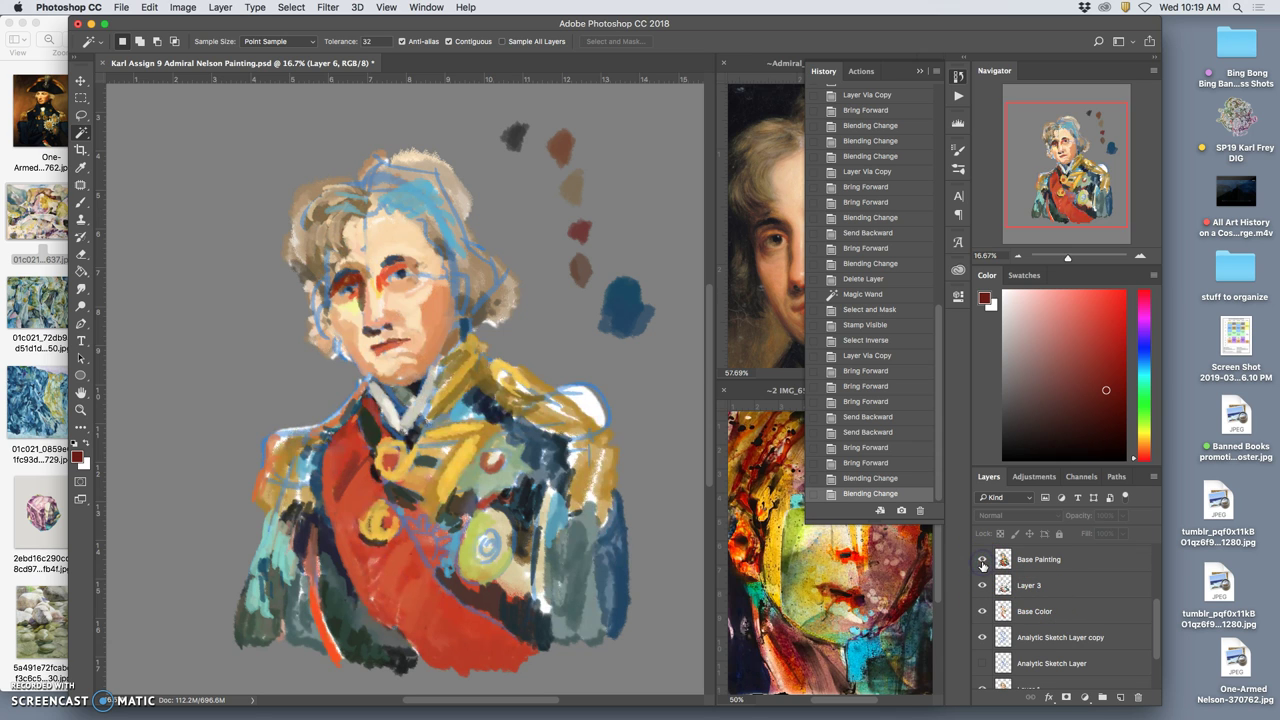
left_click(982, 562)
left_click(982, 563)
Step: Toggle Refined Painting to compare the face, then show Base Painting copy and Layer 5
scroll(1036, 553, "up", 2)
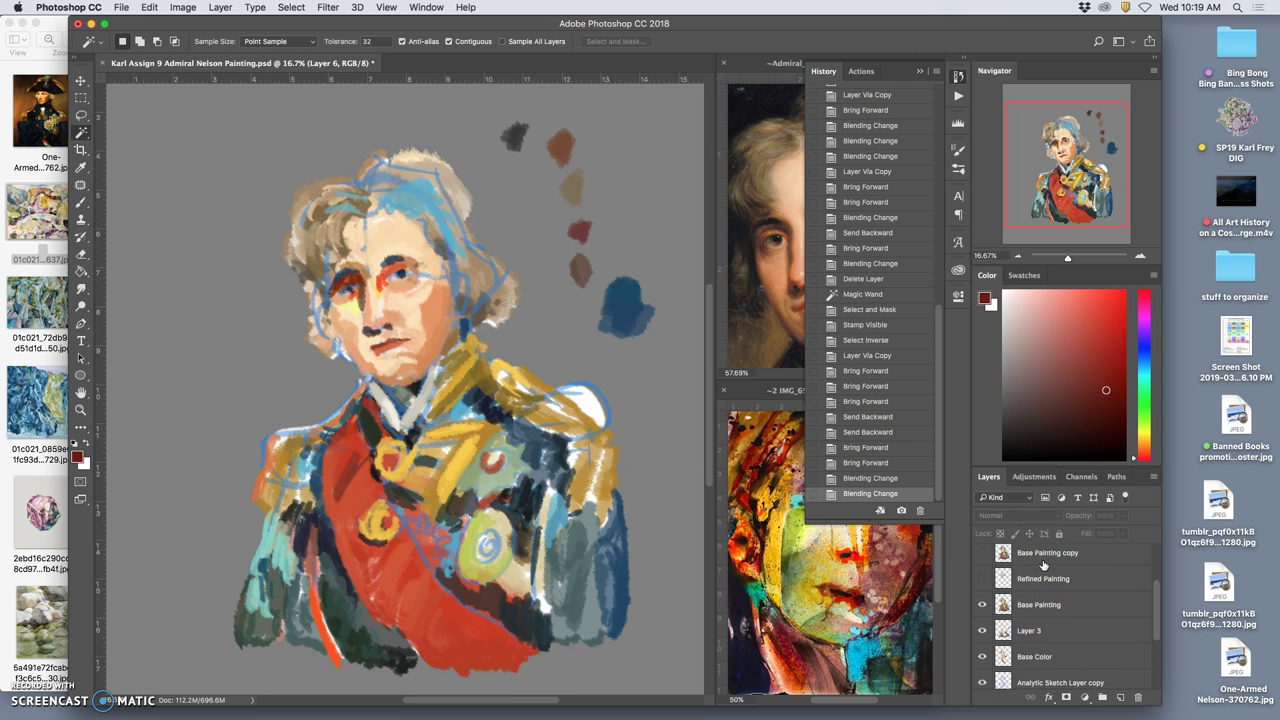
left_click(982, 579)
left_click(982, 579)
left_click(982, 579)
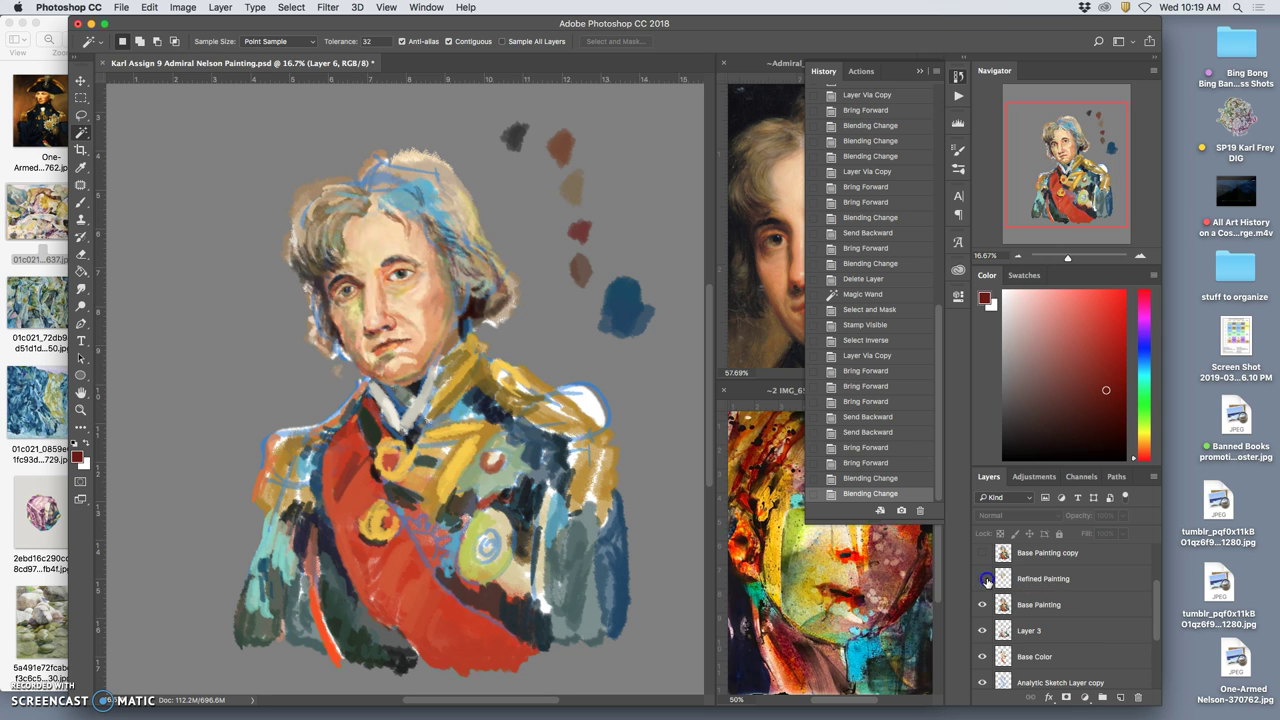
left_click(983, 579)
left_click(983, 579)
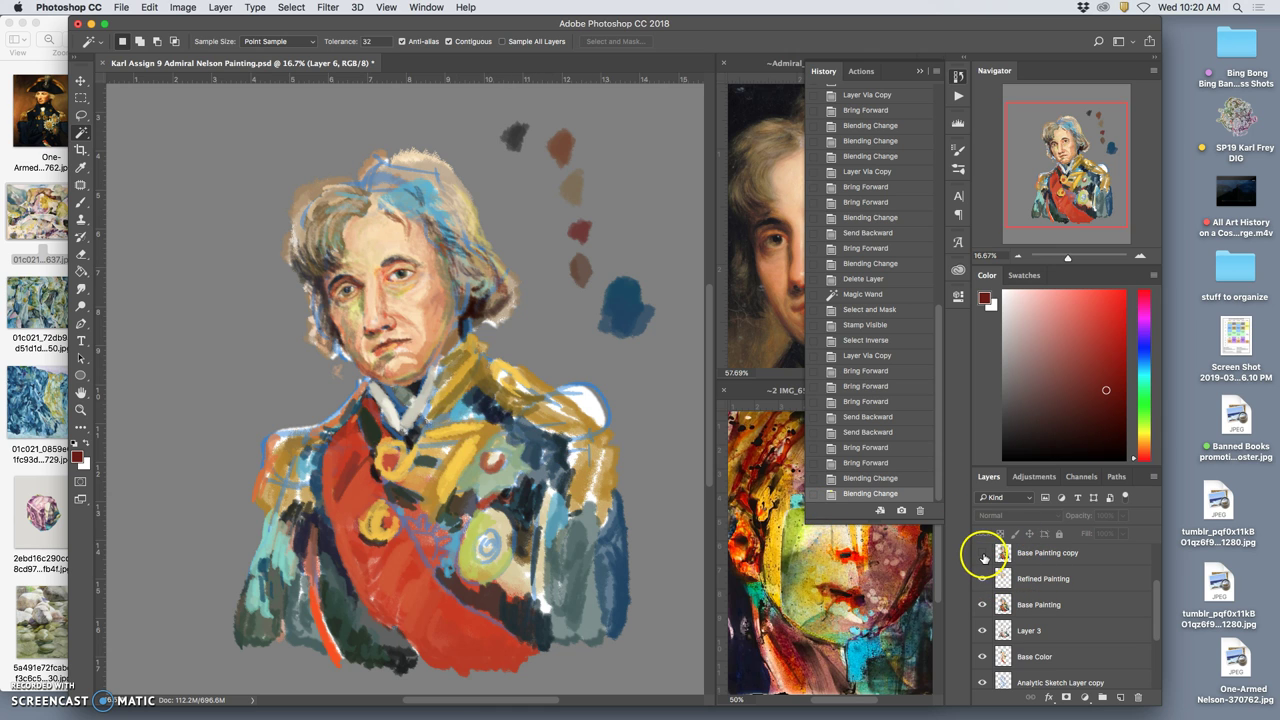
left_click(982, 554)
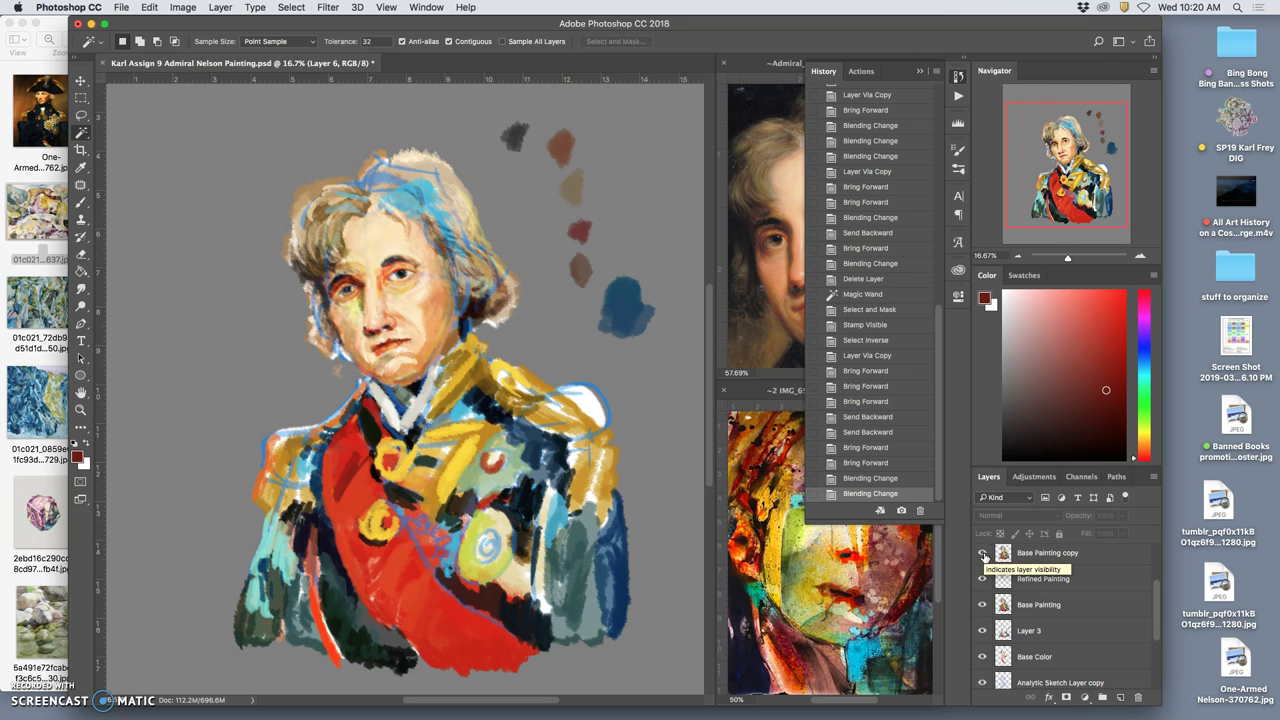
scroll(1010, 556, "up", 2)
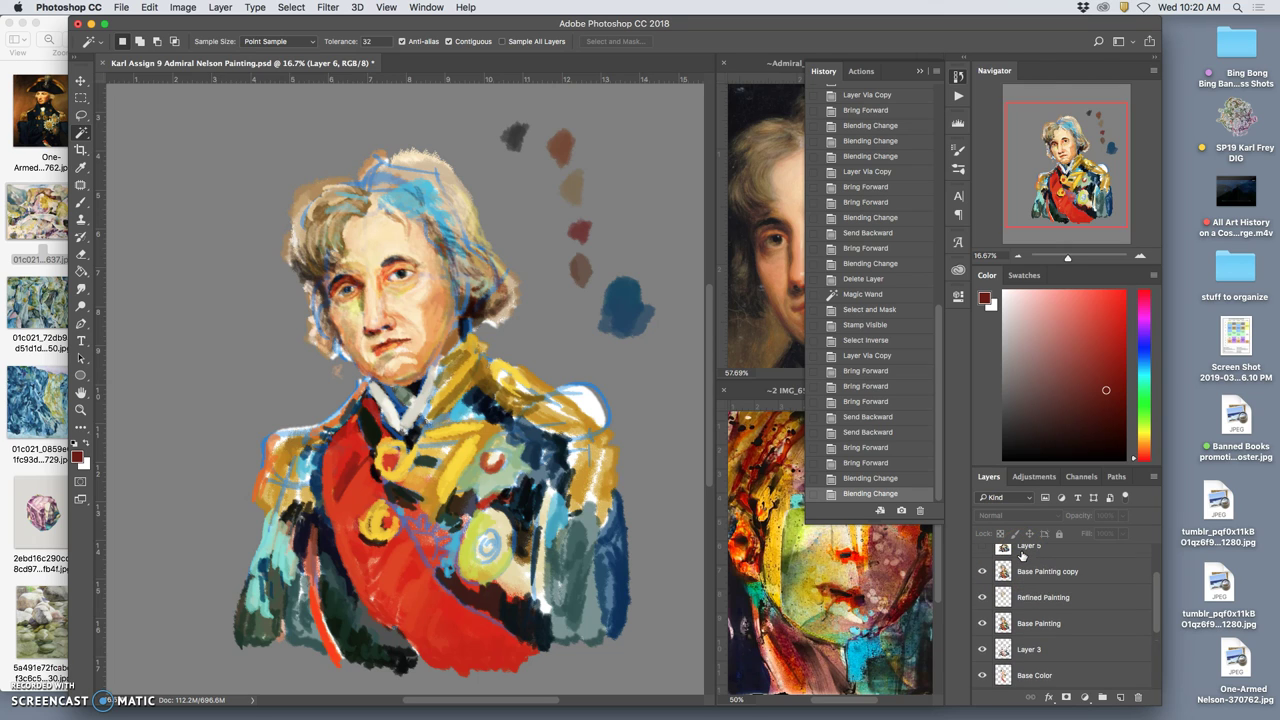
scroll(1021, 555, "up", 1)
left_click(982, 566)
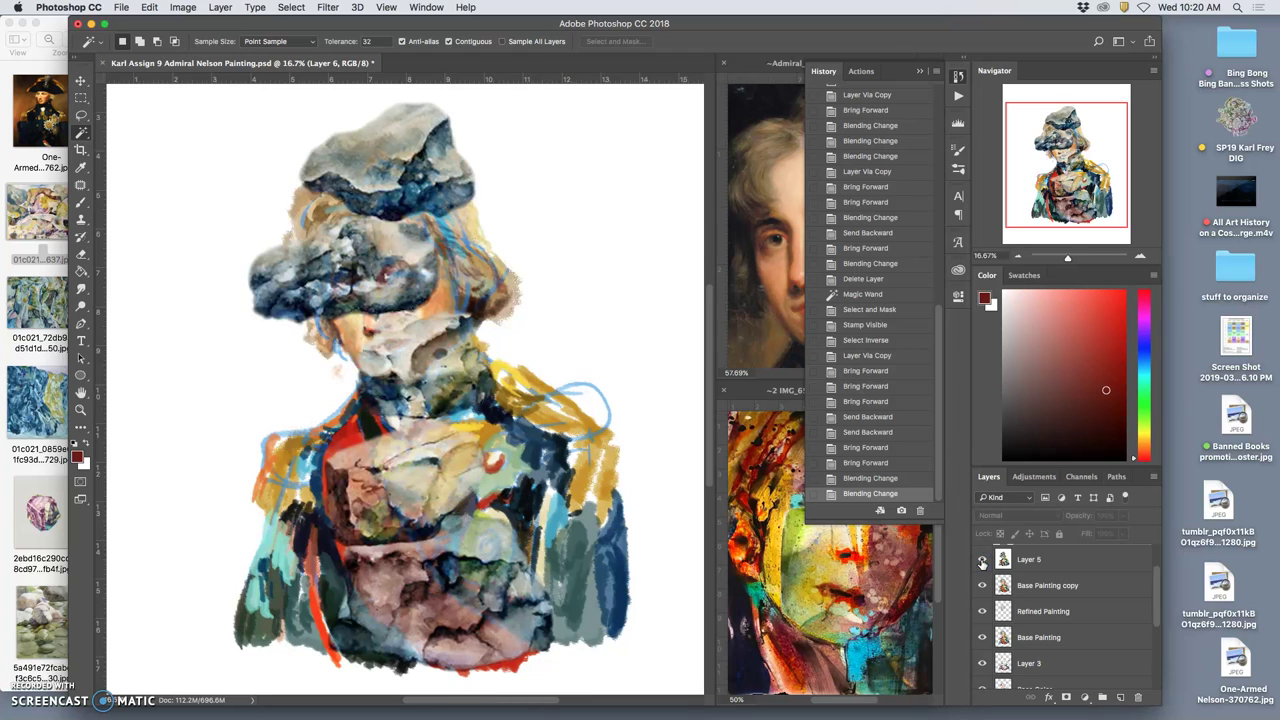
Step: Hide the stone-textured Layer 5 and toggle the Soft Light Base Painting copy to judge its effect
left_click_drag(982, 563, 1025, 575)
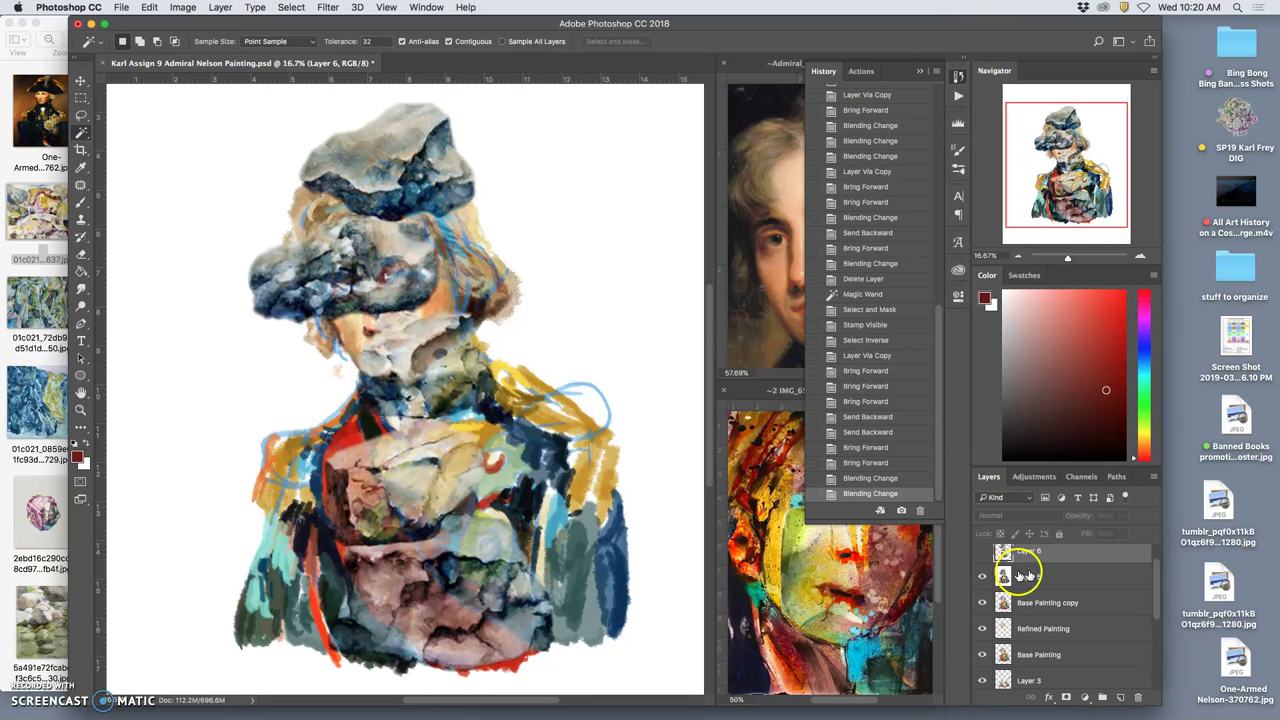
left_click(983, 577)
left_click(1030, 603)
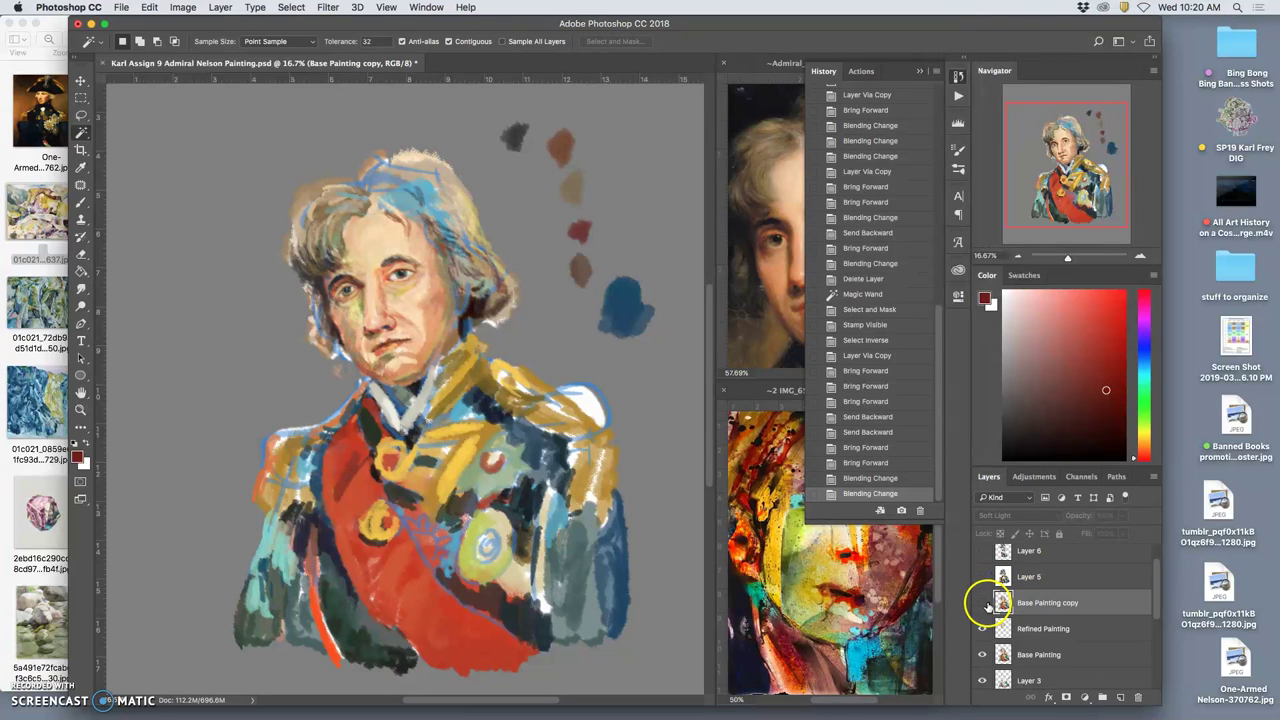
left_click(983, 603)
left_click(983, 603)
left_click(984, 603)
left_click(1090, 605)
left_click(543, 455)
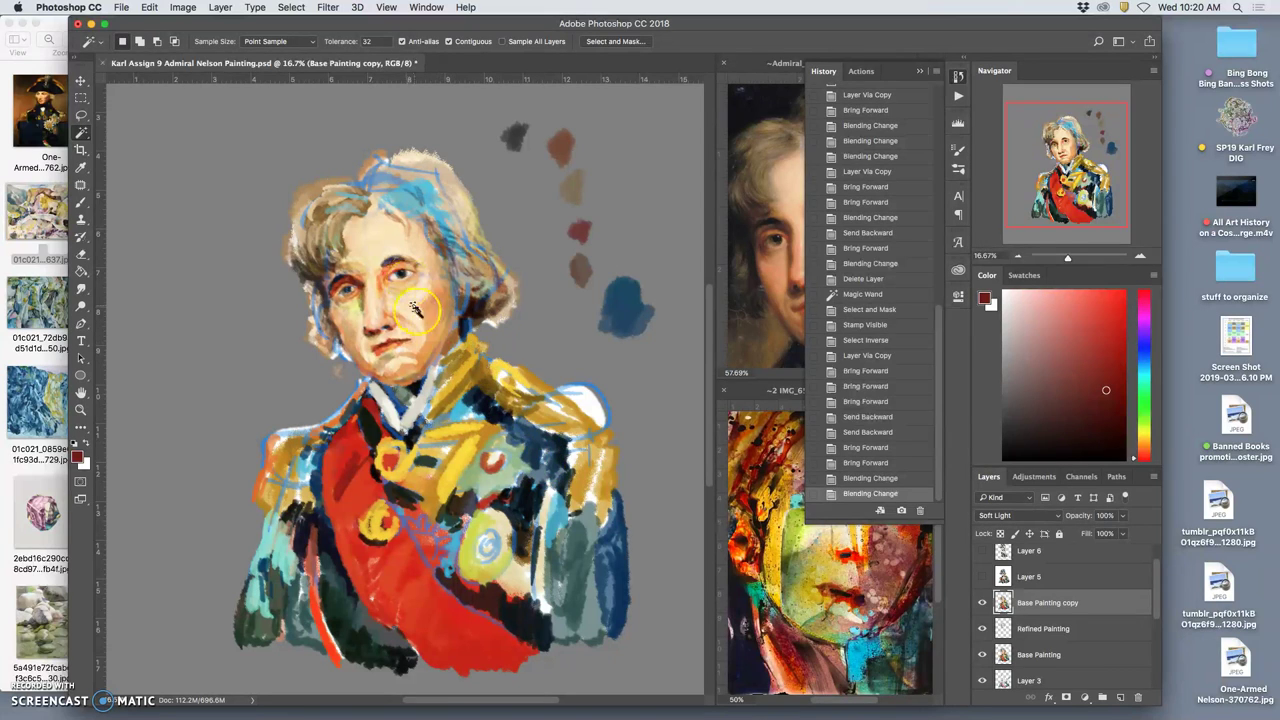
left_click(982, 603)
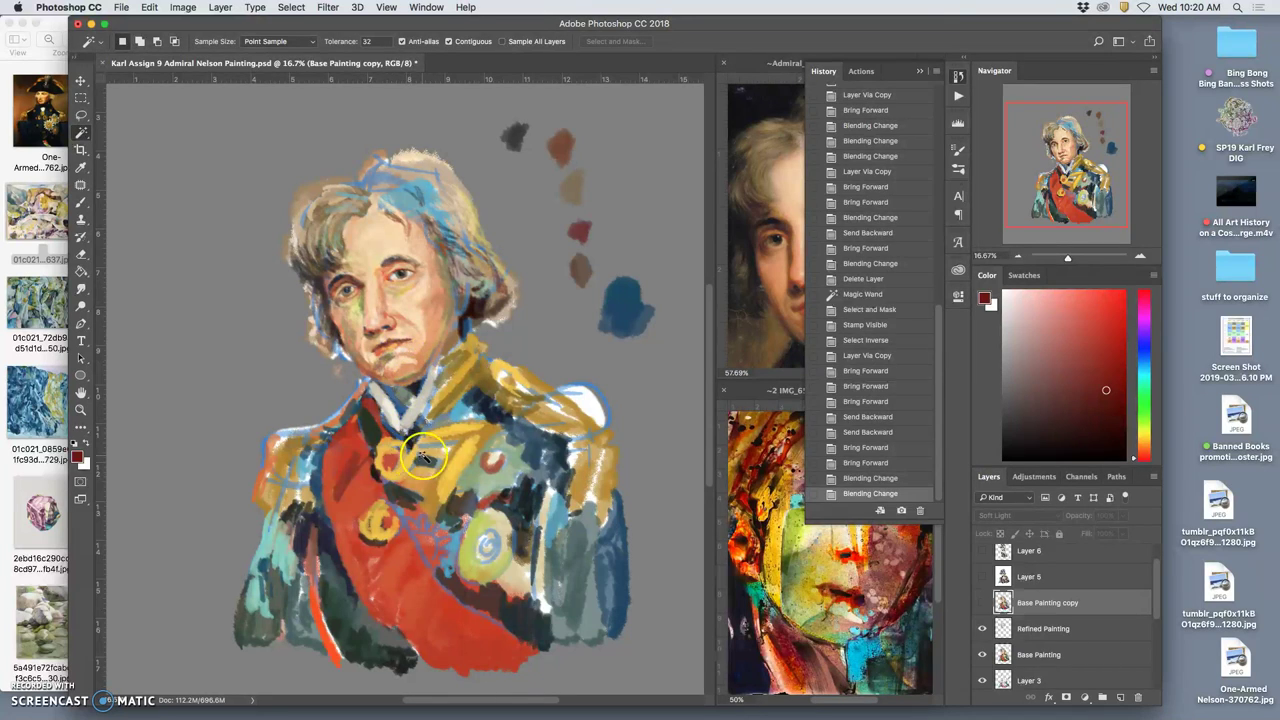
left_click(982, 603)
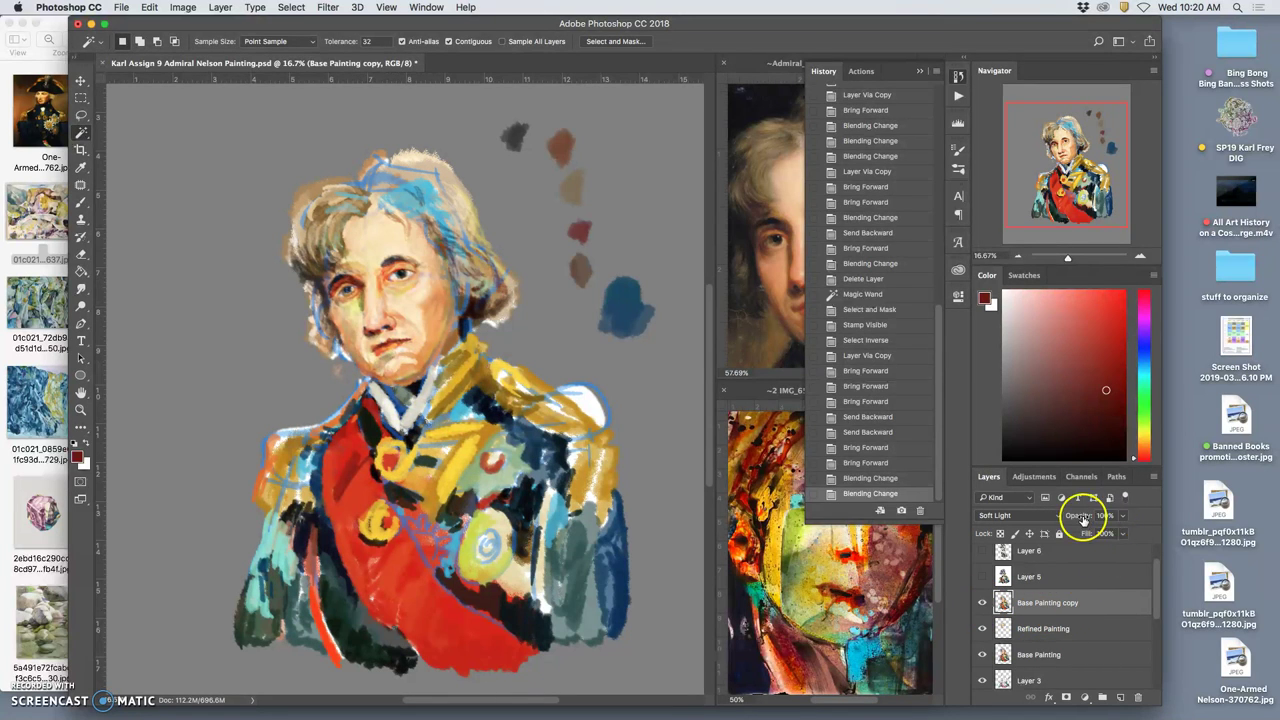
Step: Lower Base Painting copy's opacity to about 35%
left_click(1122, 516)
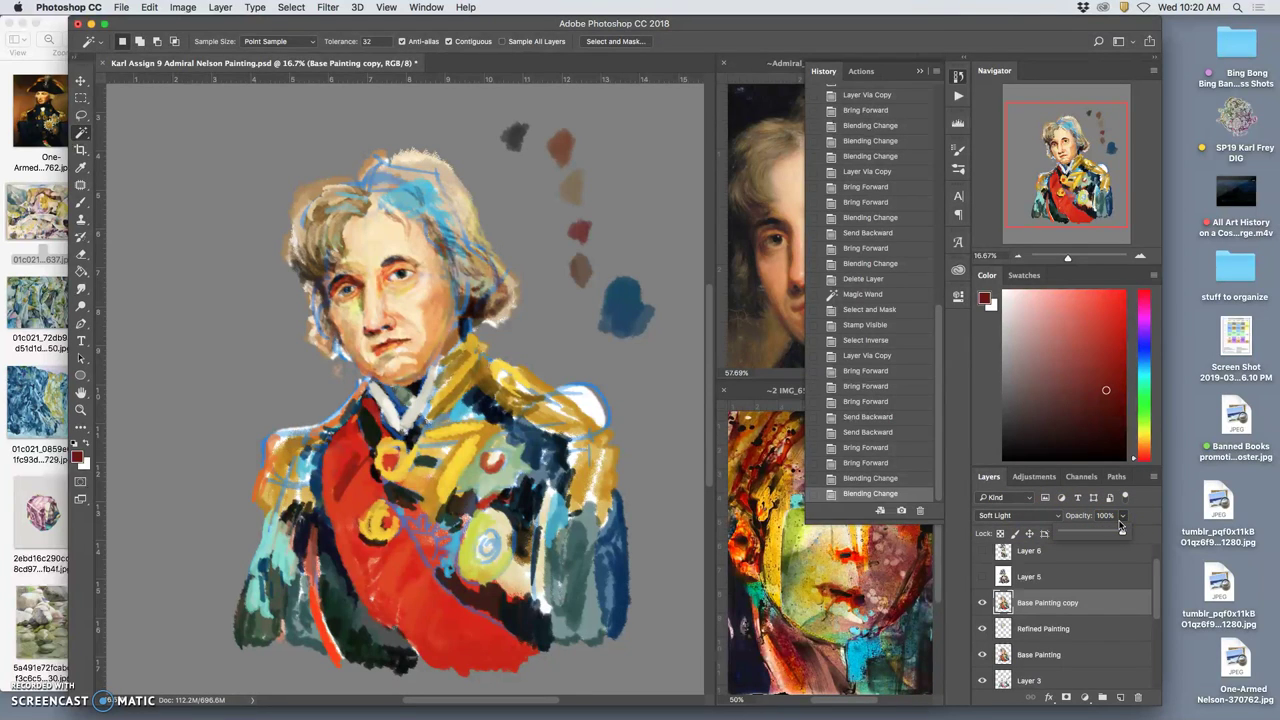
left_click_drag(1119, 530, 1080, 536)
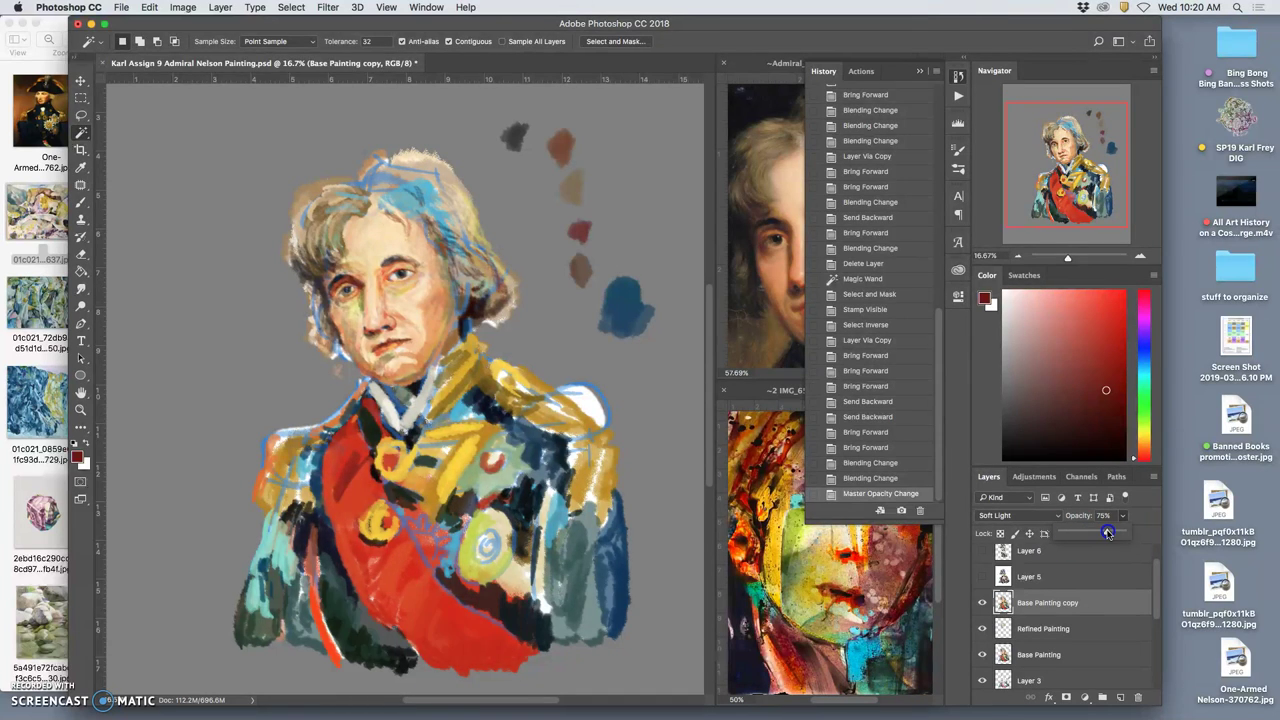
left_click_drag(1106, 533, 1066, 533)
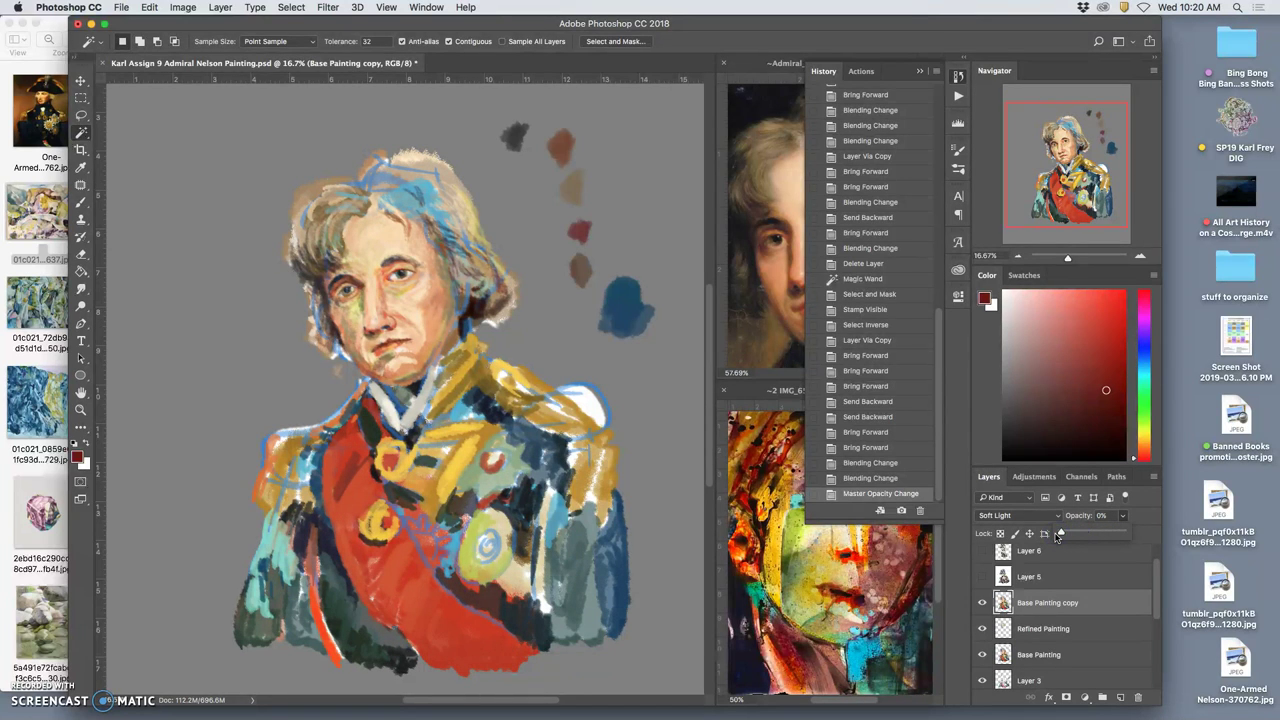
left_click_drag(1058, 535, 1062, 538)
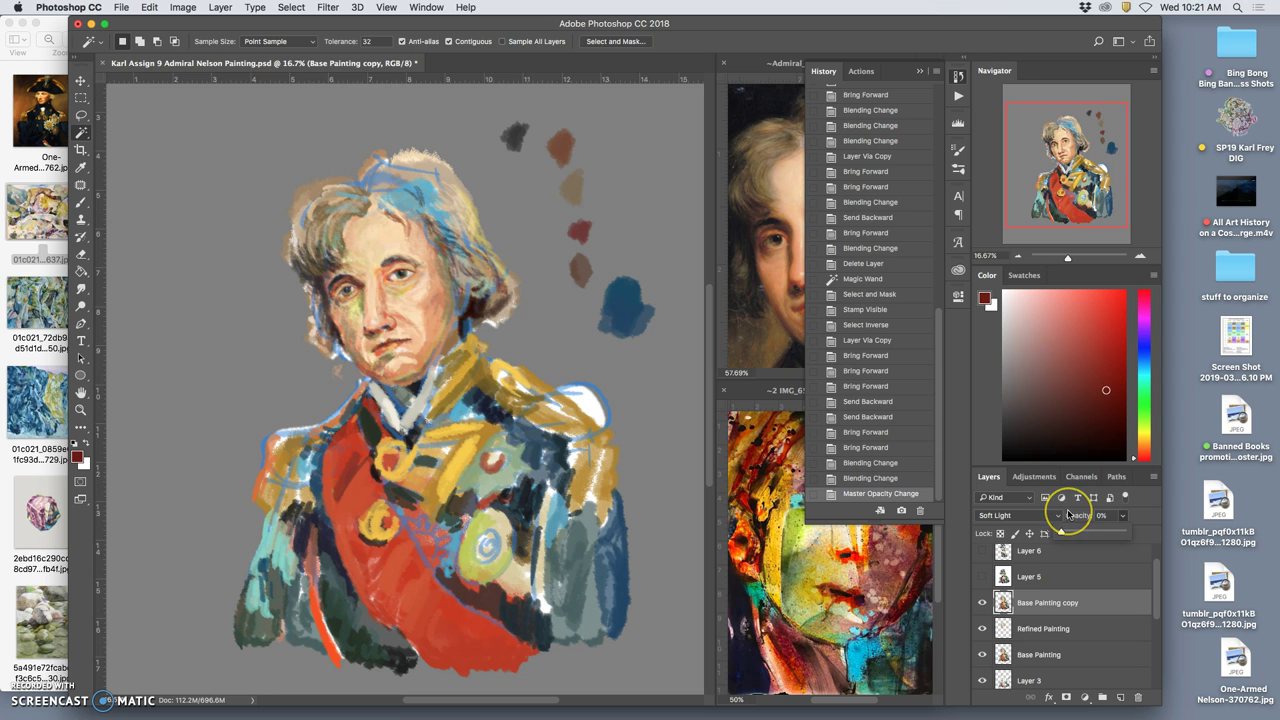
left_click_drag(1068, 514, 1152, 536)
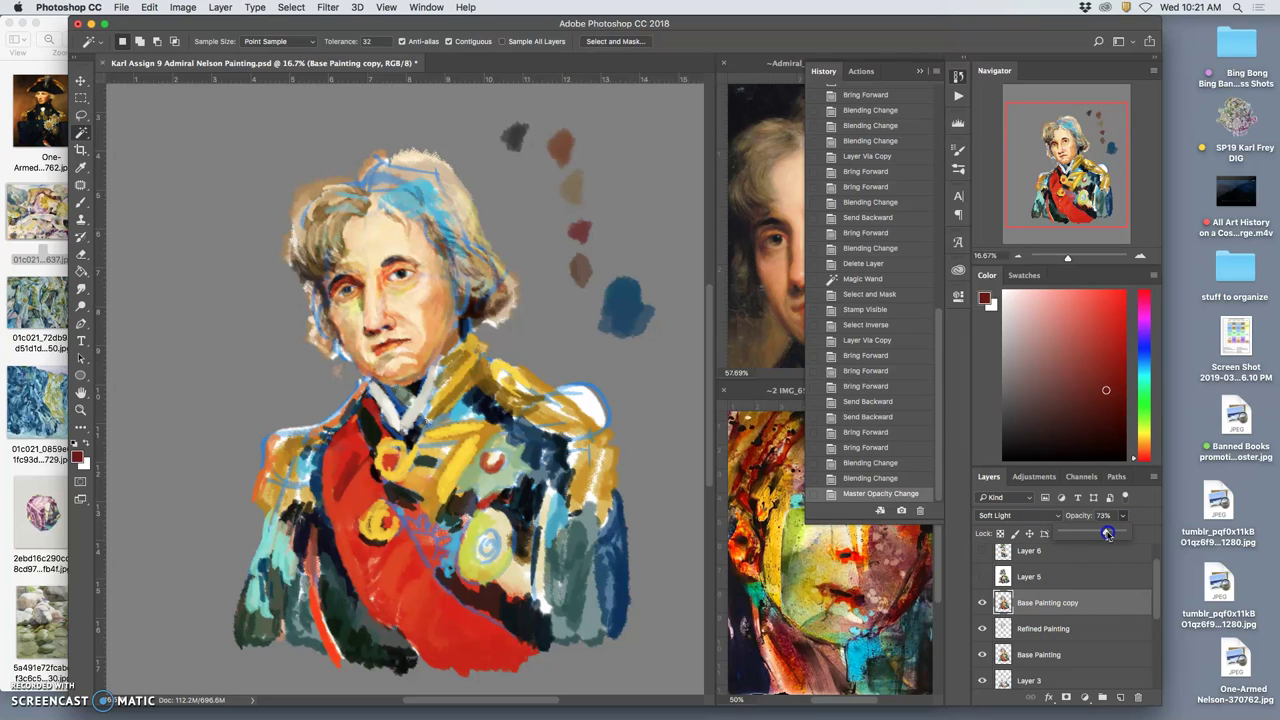
mouse_move(1104, 534)
left_mouse_down()
mouse_move(1071, 534)
mouse_move(1088, 534)
left_mouse_up()
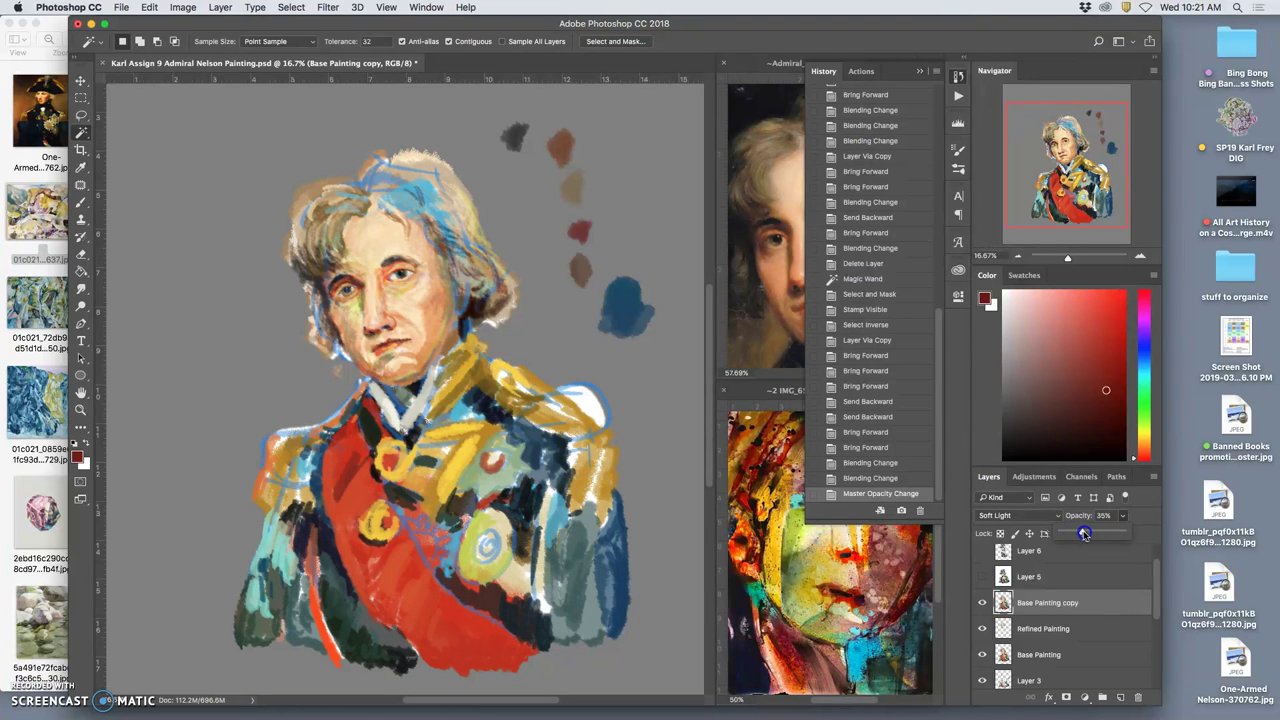
Step: Turn on the rocky Layer 6 and Layer 4 textures, briefly toggling Layer 6 to compare
left_click(1035, 577)
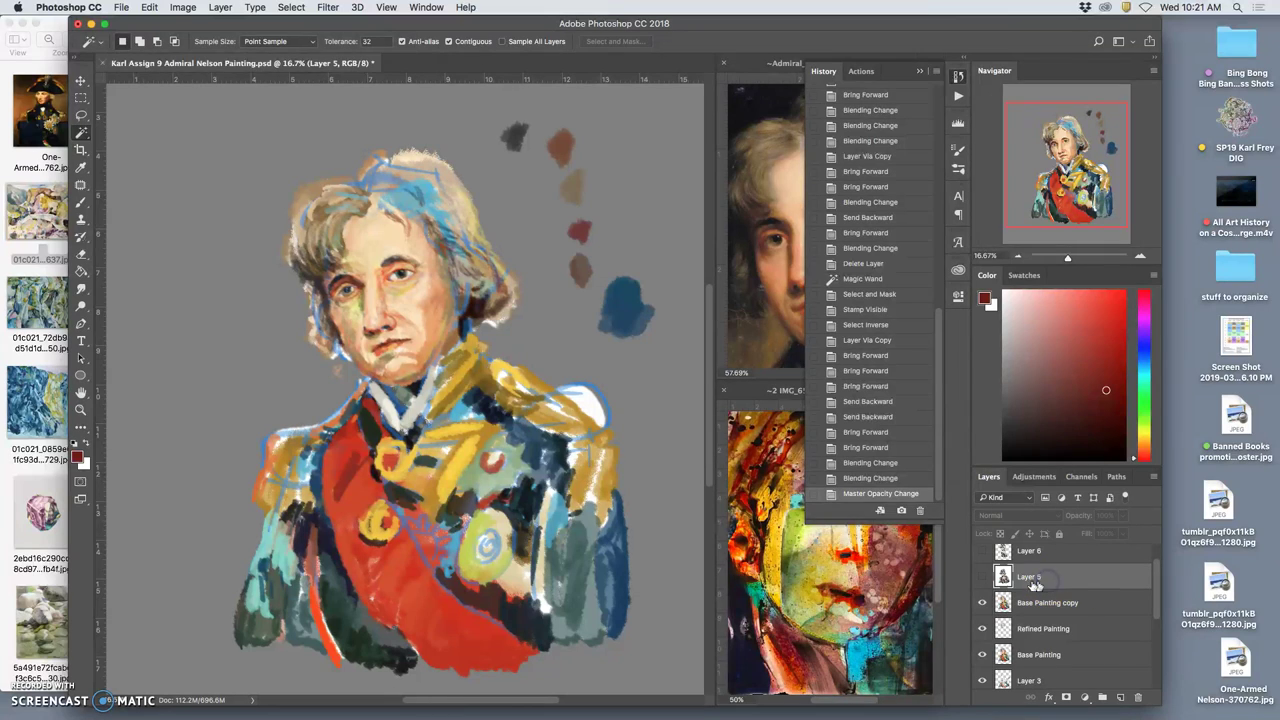
left_click(981, 551)
scroll(1085, 590, "up", 1)
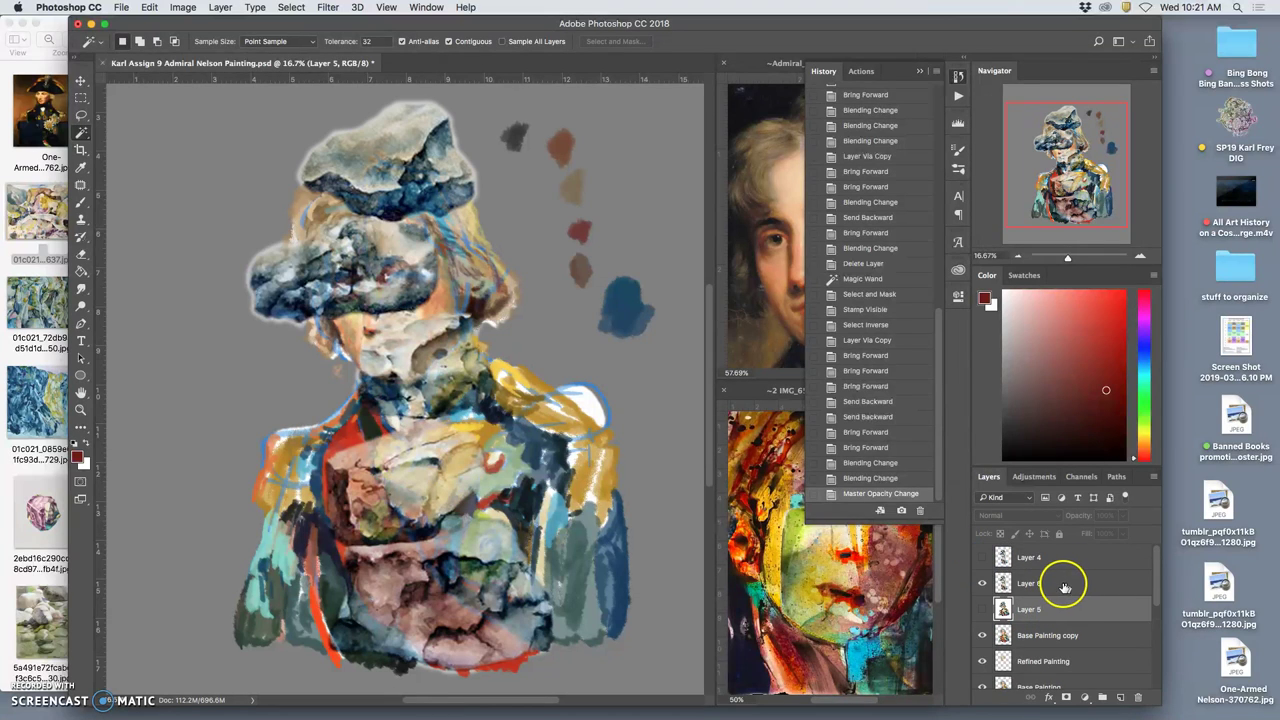
left_click(982, 559)
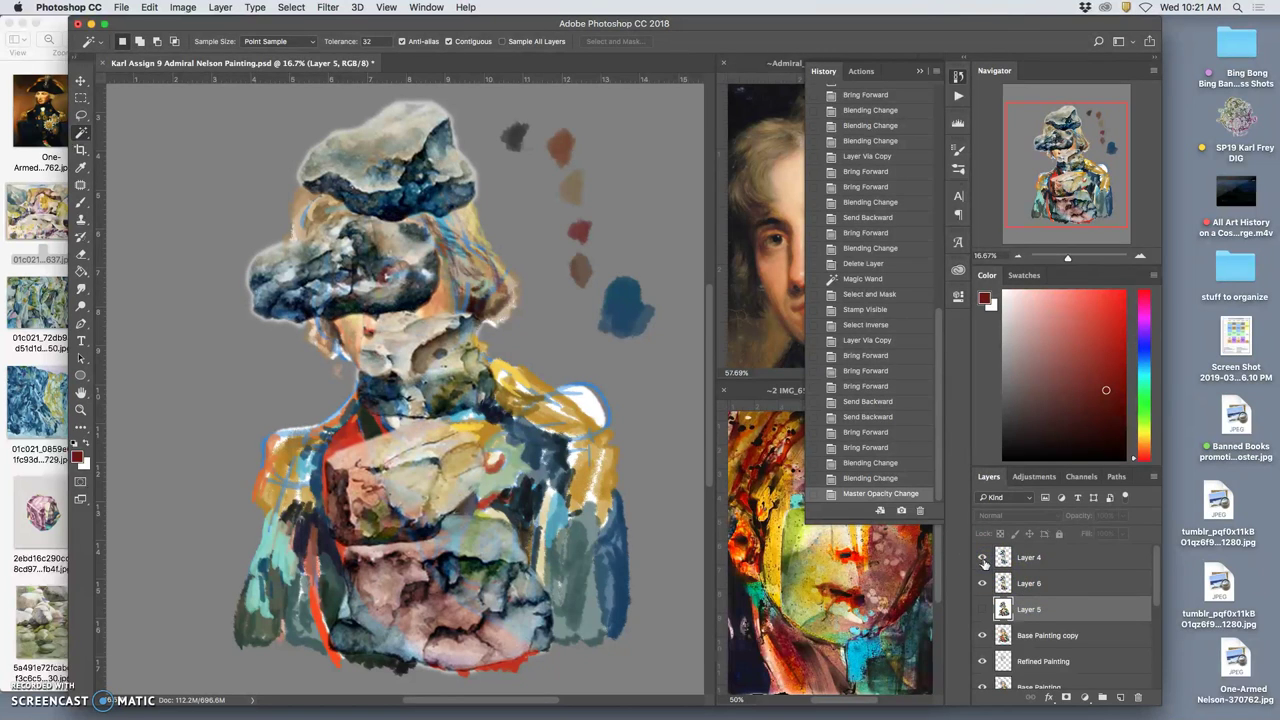
left_click(981, 583)
left_click(981, 583)
Step: Switch Layer 4 from Luminosity to Normal blending at 63% opacity
left_click(1060, 557)
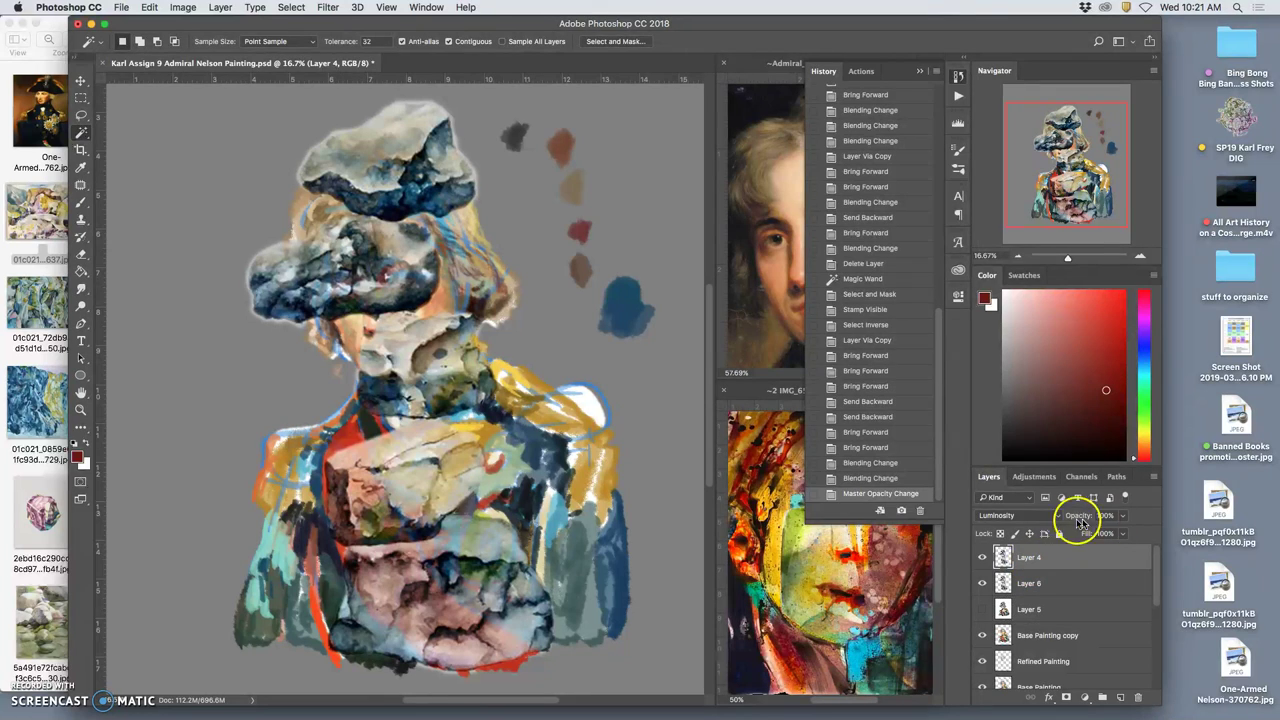
left_click(1052, 516)
left_click(992, 216)
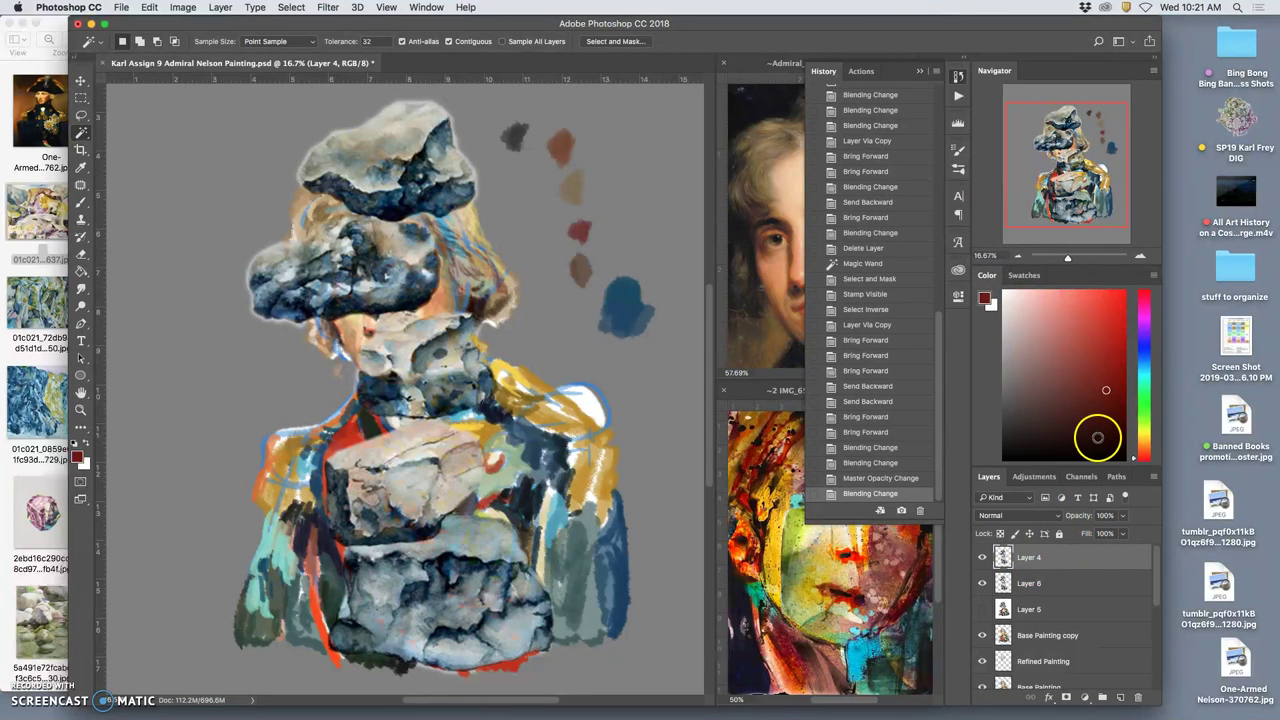
left_click(1122, 515)
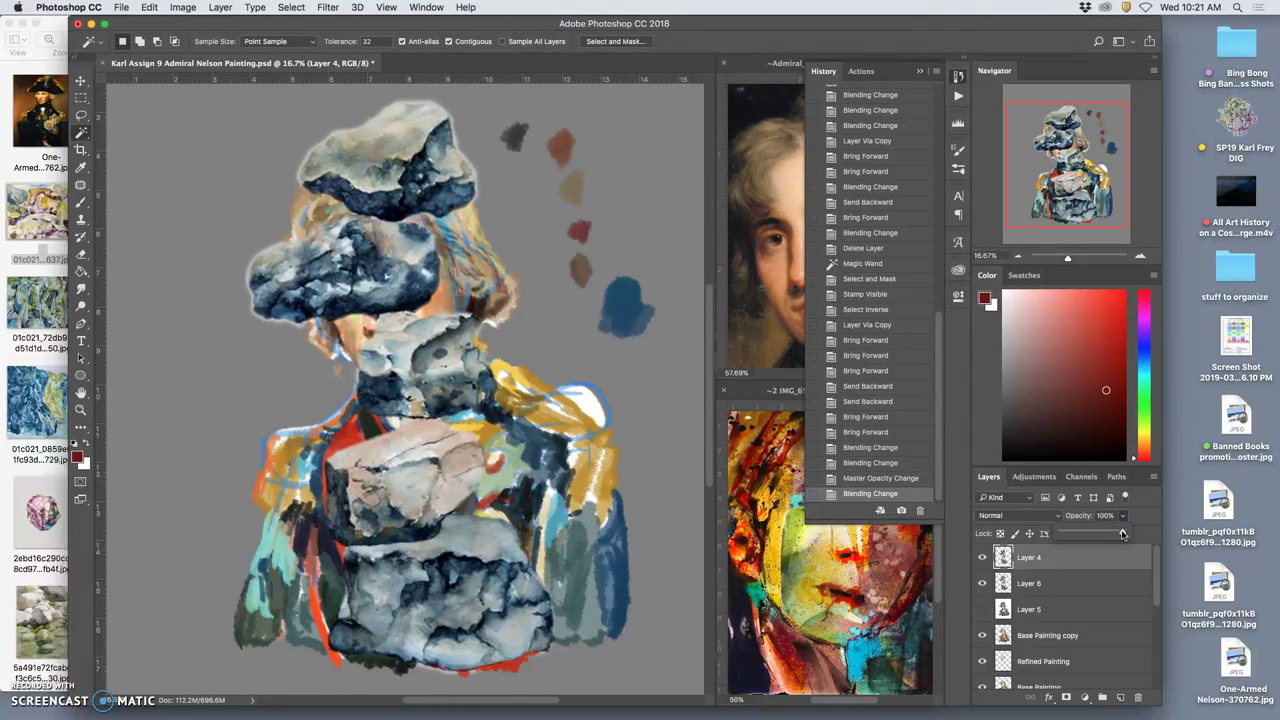
left_click_drag(1122, 533, 1101, 532)
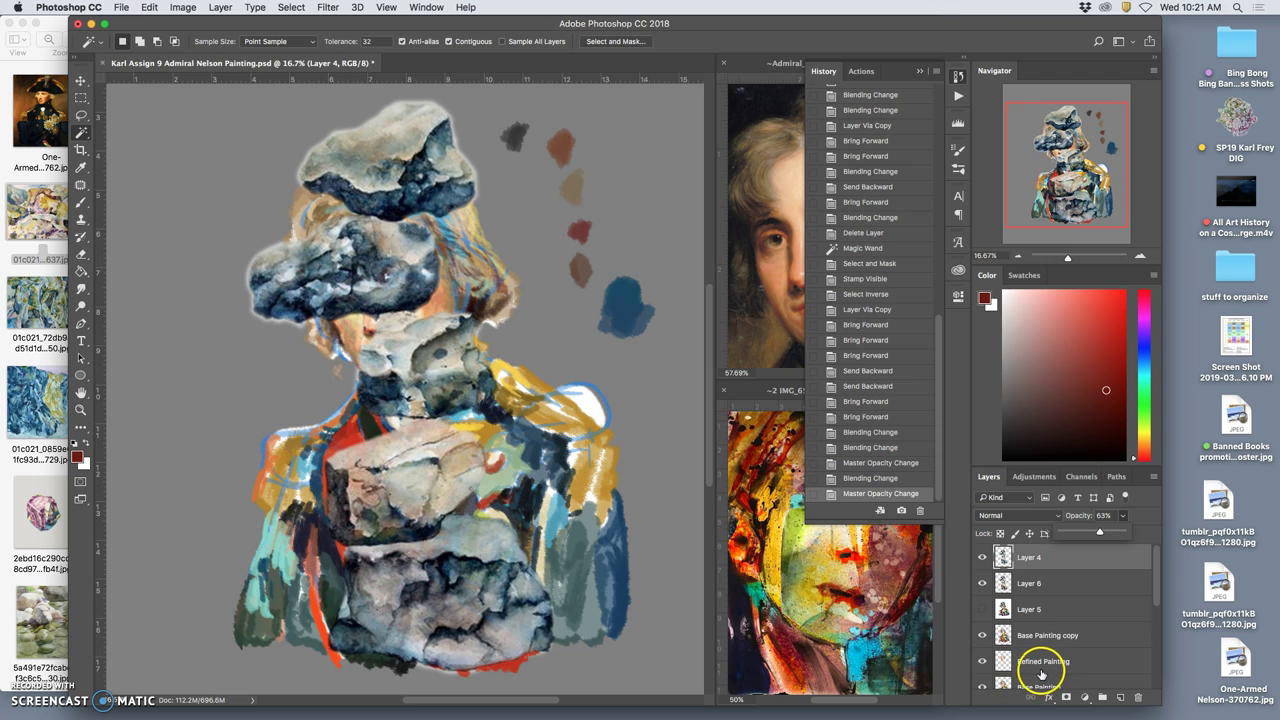
Step: Hide the grey Layer 0 copy backdrop and toggle Base Painting to see its contribution
scroll(1041, 675, "down", 8)
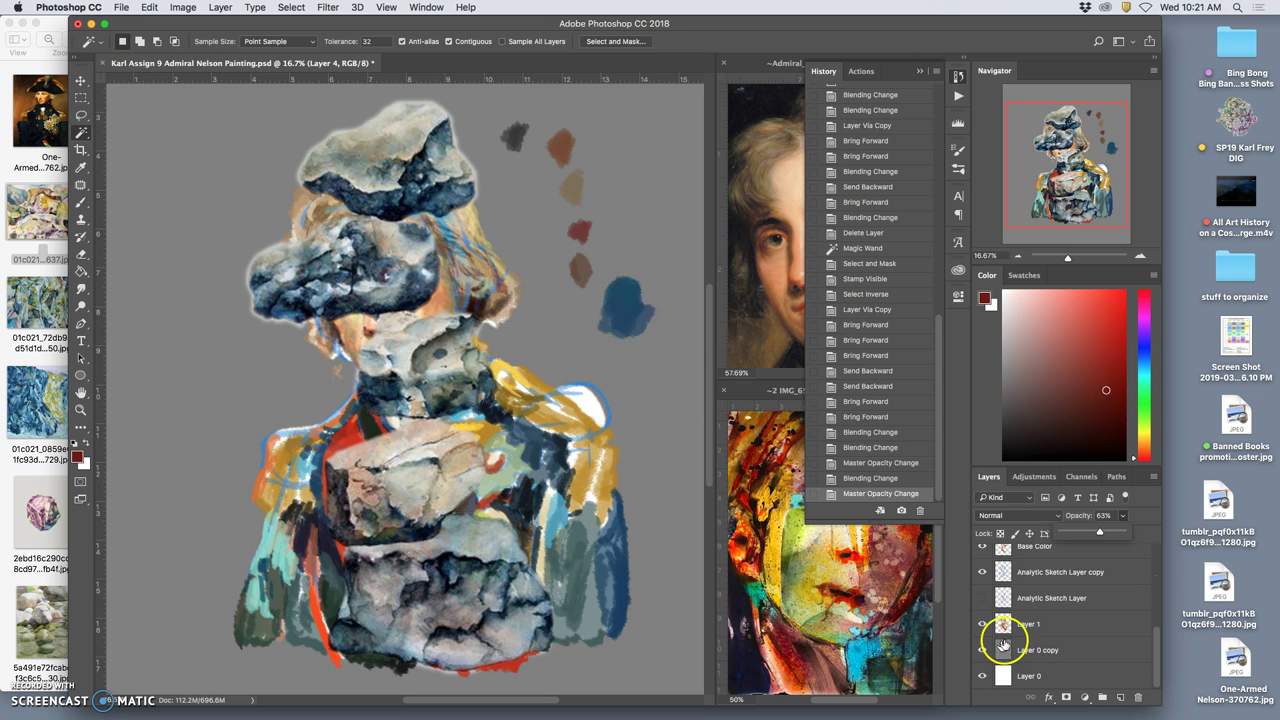
left_click(983, 652)
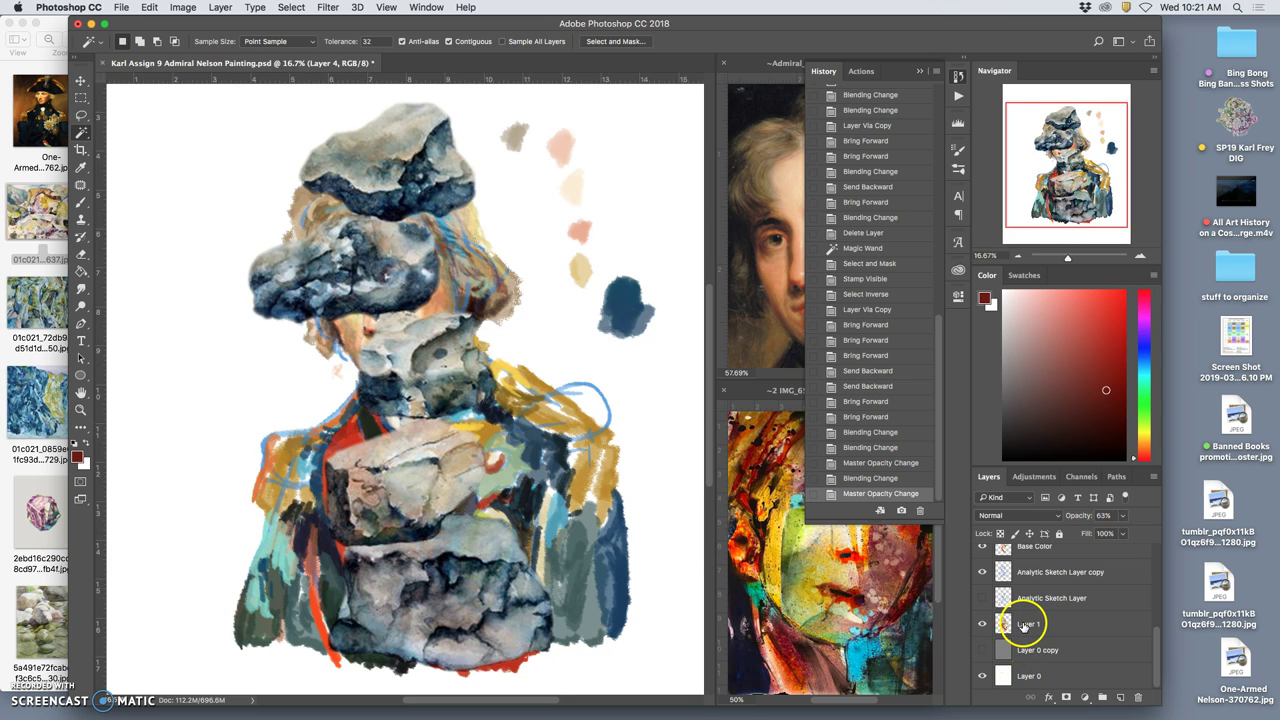
scroll(1025, 624, "up", 5)
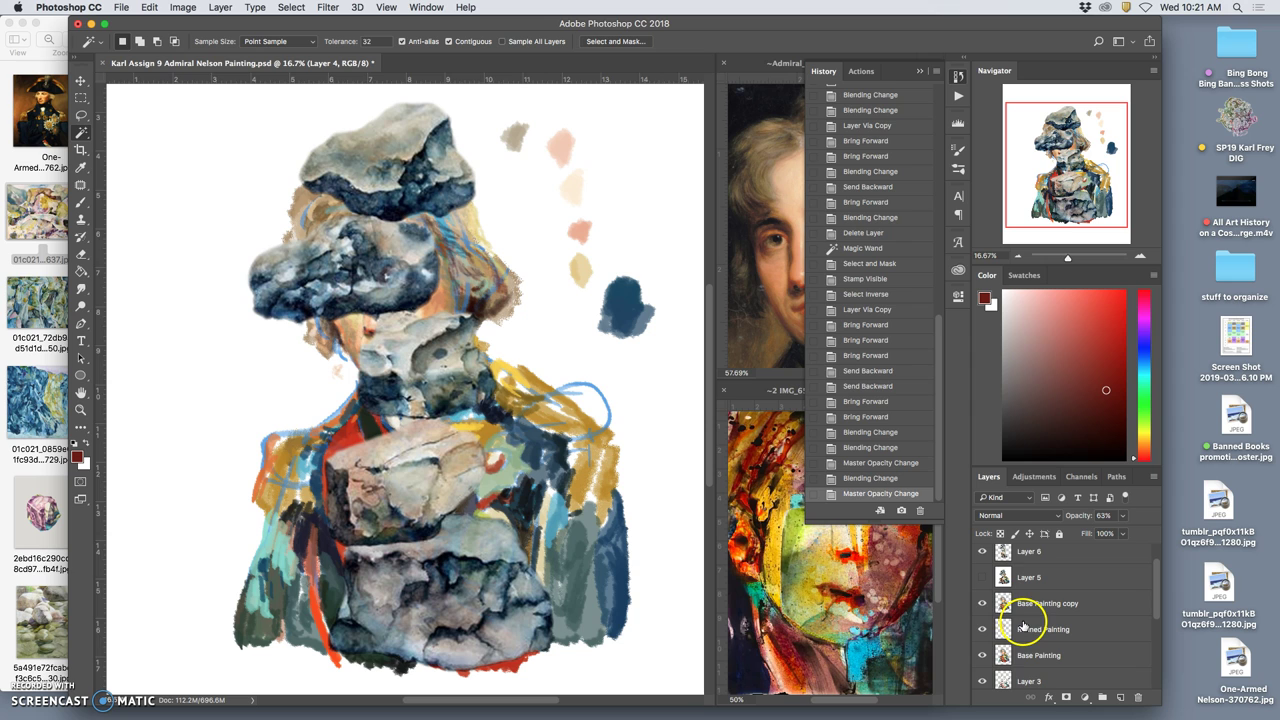
left_click(981, 657)
left_click(981, 656)
left_click(981, 656)
left_click(981, 657)
Step: Compare the Refined Painting, Layer 3 and Base Color layers by toggling their visibility
left_click(982, 630)
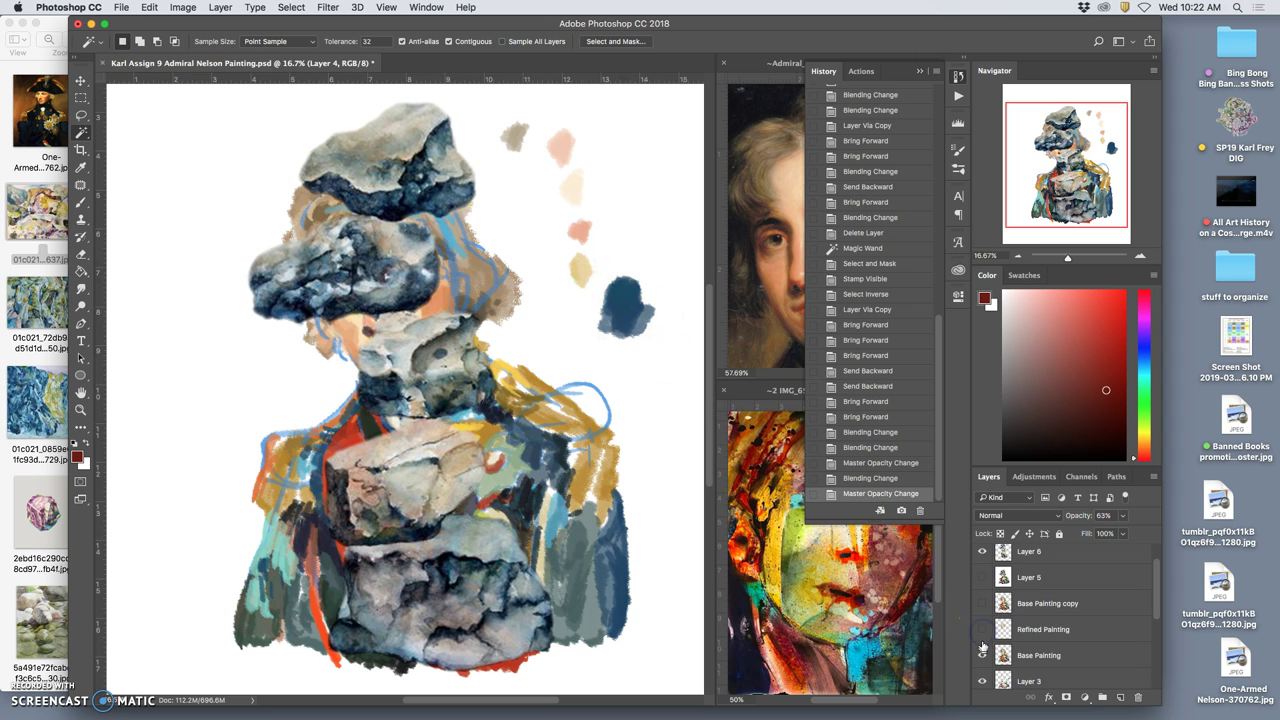
left_click(983, 629)
left_click(982, 656)
left_click(982, 655)
left_click(982, 655)
scroll(983, 656, "down", 3)
left_click(981, 604)
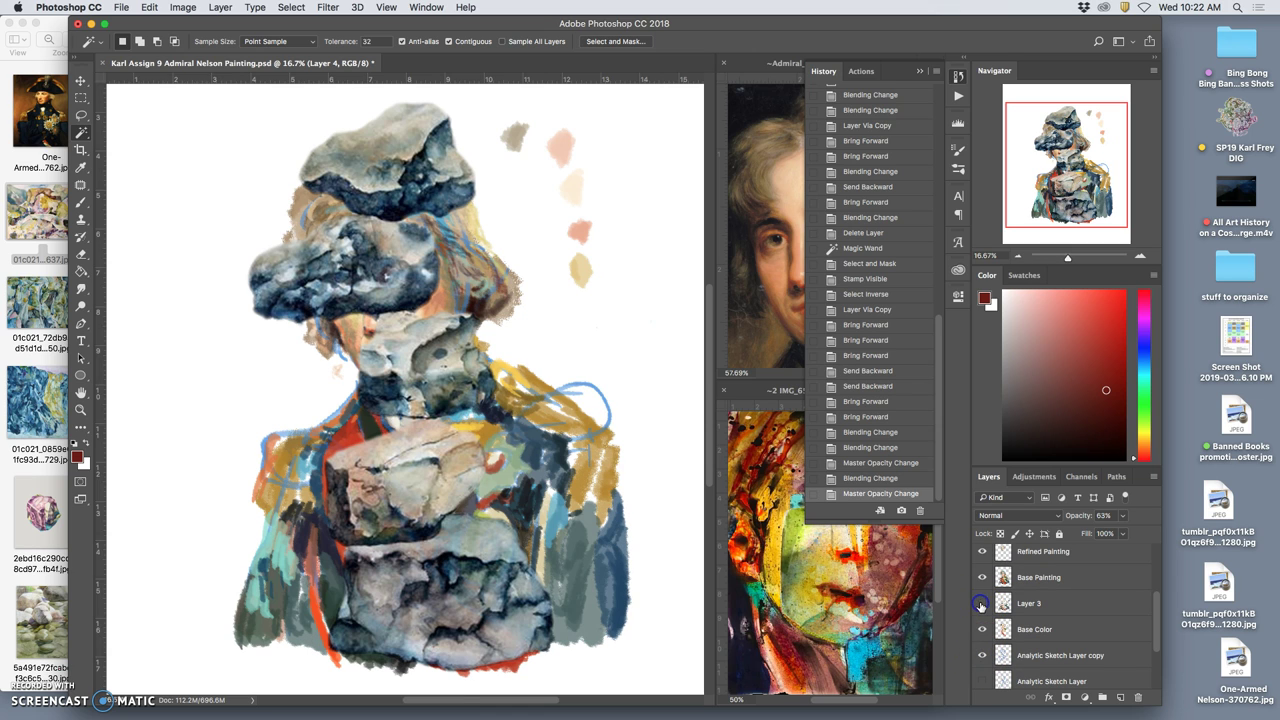
left_click(983, 629)
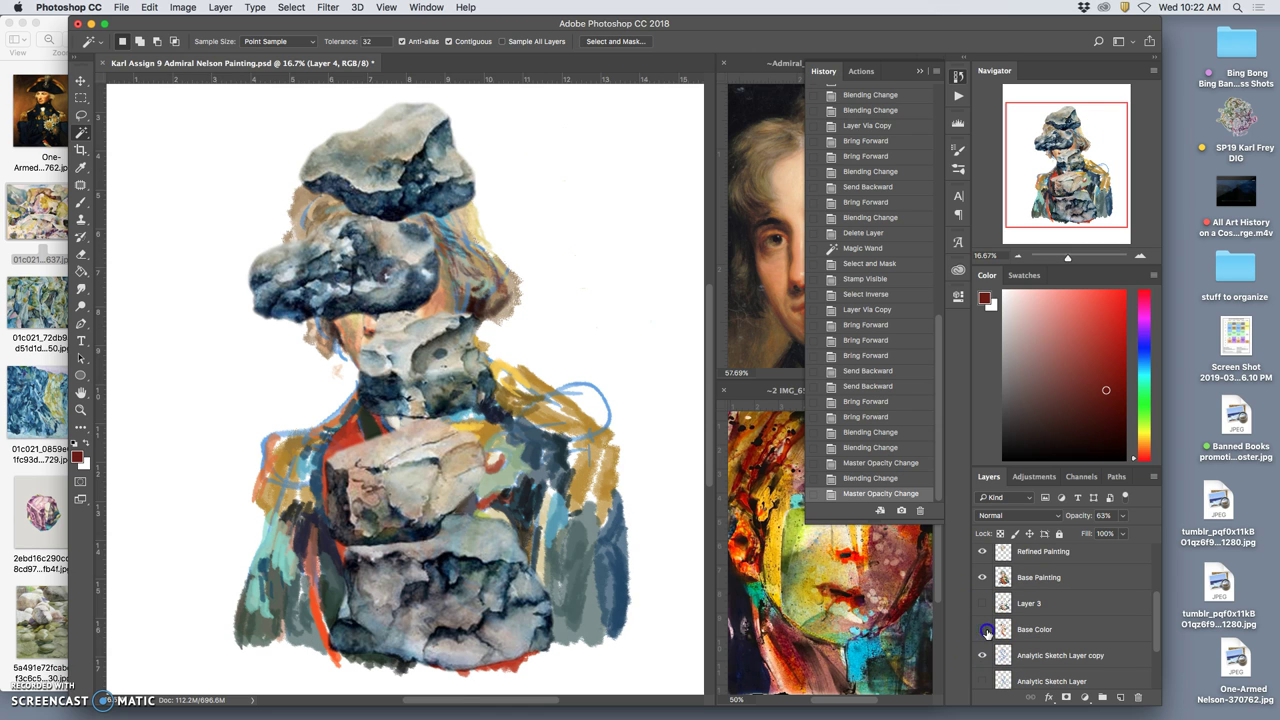
left_click(983, 629)
left_click(983, 629)
Step: Show the Analytic Sketch Layer lines and leave Base Painting hidden after comparing
scroll(1066, 638, "down", 1)
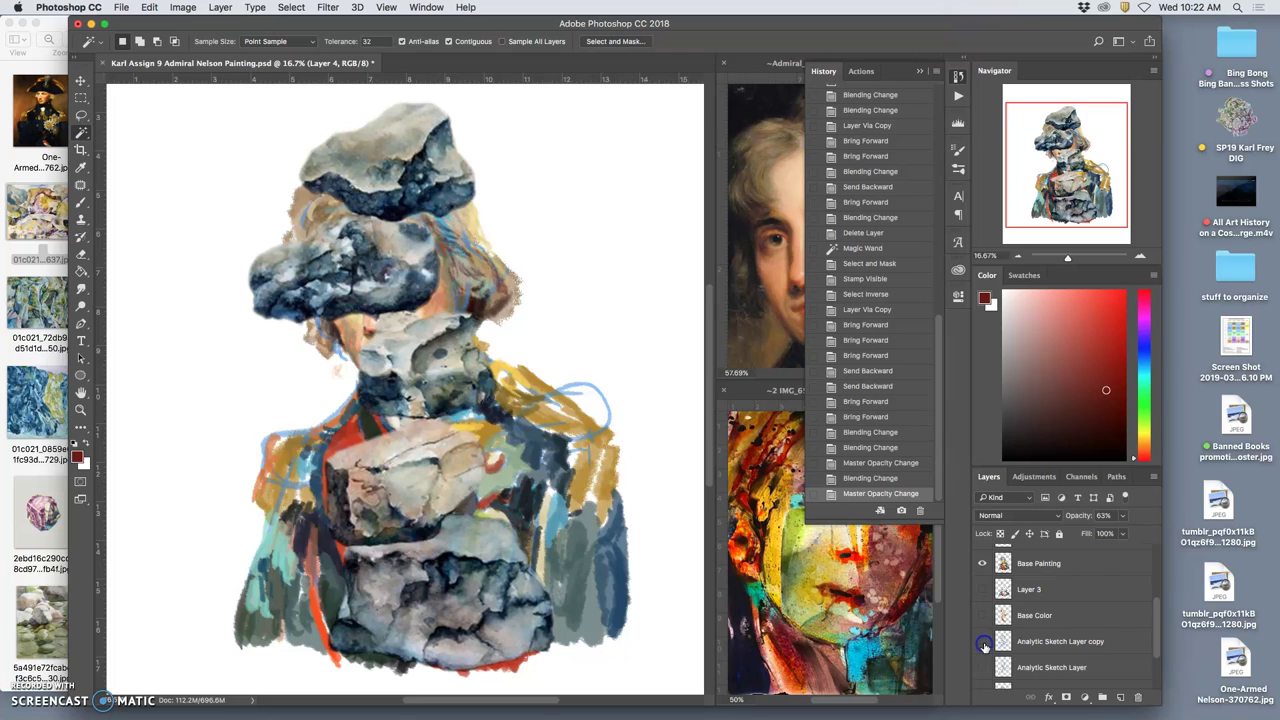
scroll(1058, 648, "up", 1)
scroll(1060, 647, "up", 1)
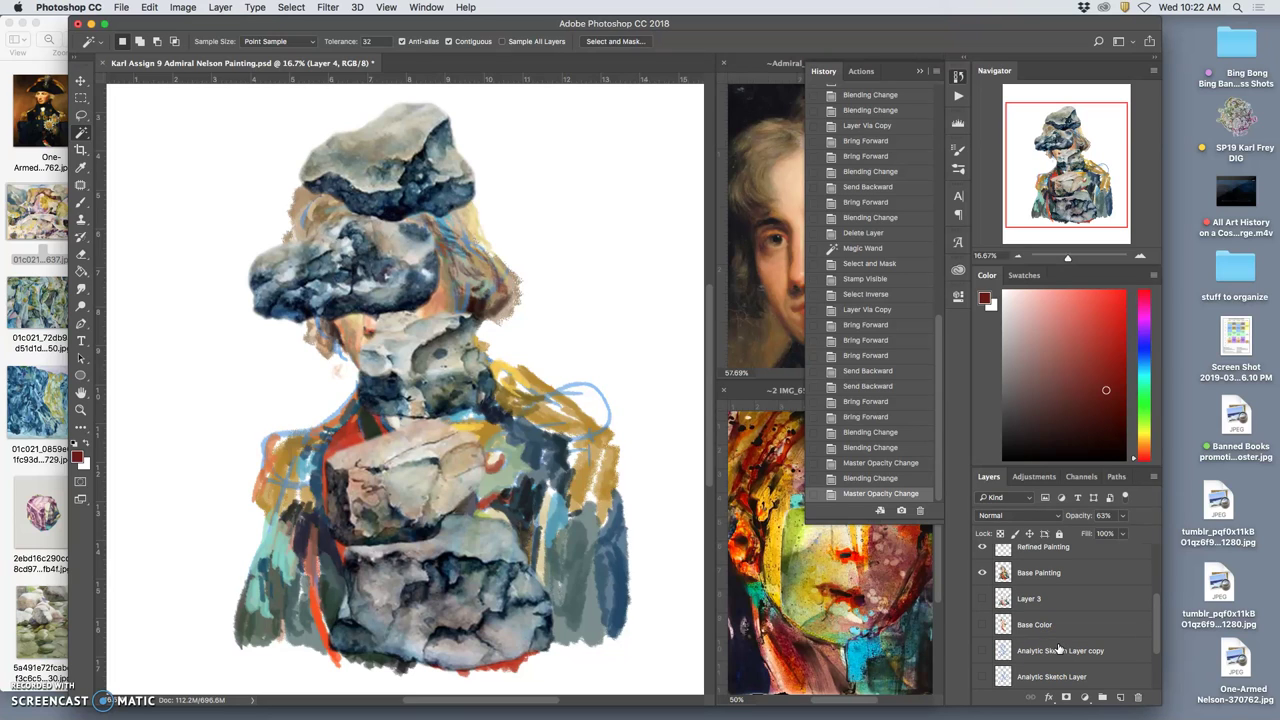
left_click(983, 677)
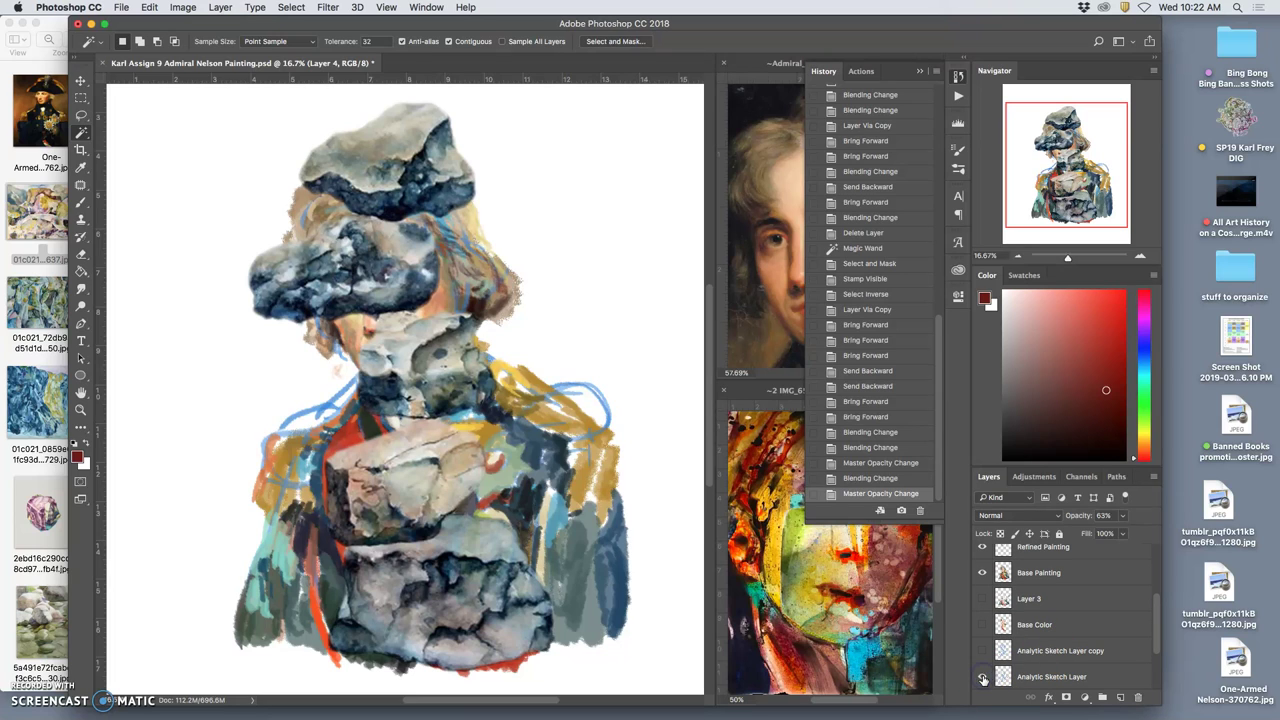
scroll(1055, 645, "up", 5)
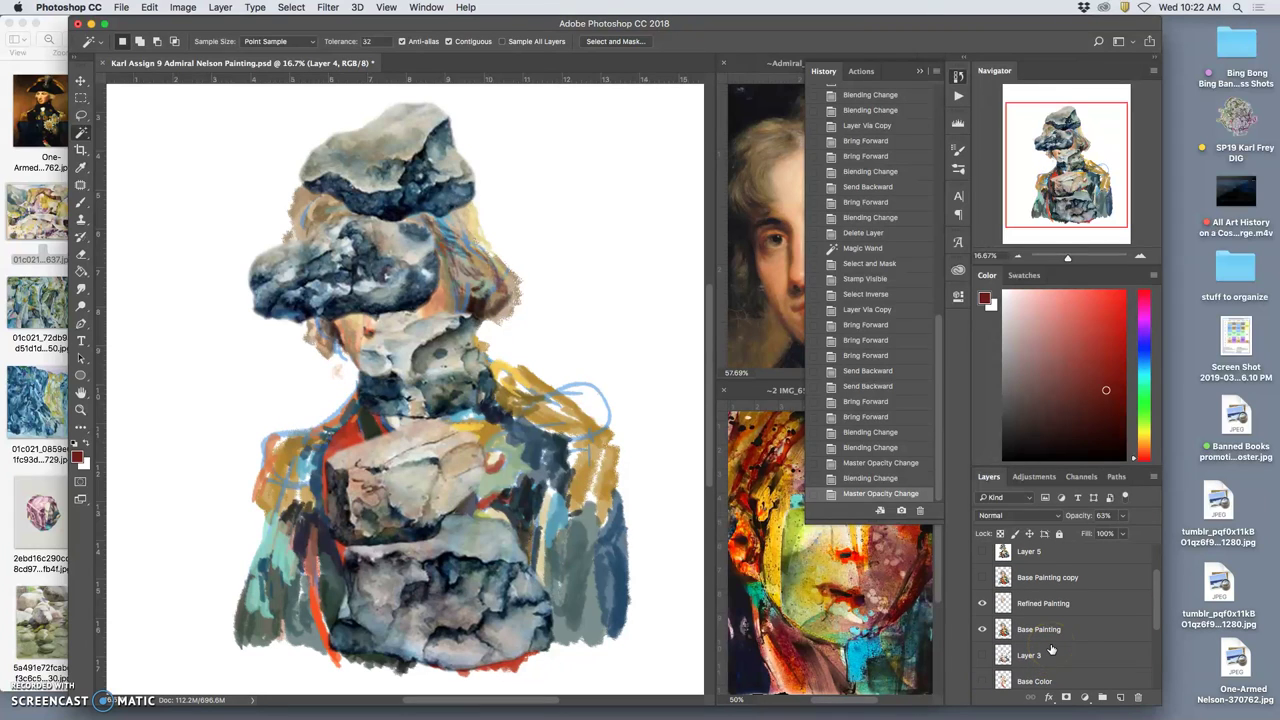
scroll(1051, 649, "up", 2)
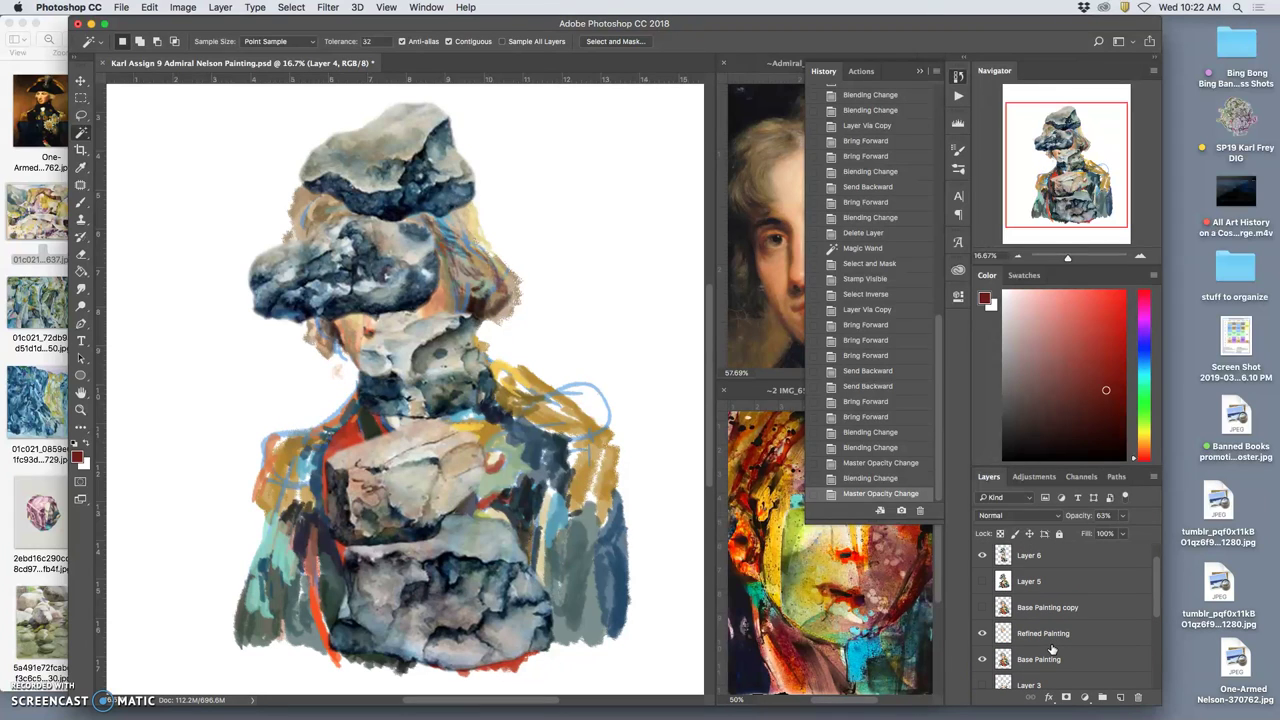
left_click(982, 659)
left_click(982, 659)
left_click(982, 659)
left_click(982, 659)
left_click(982, 659)
Step: Make Layer 3 and the Base Color layer visible again
scroll(1058, 655, "down", 1)
left_click(982, 675)
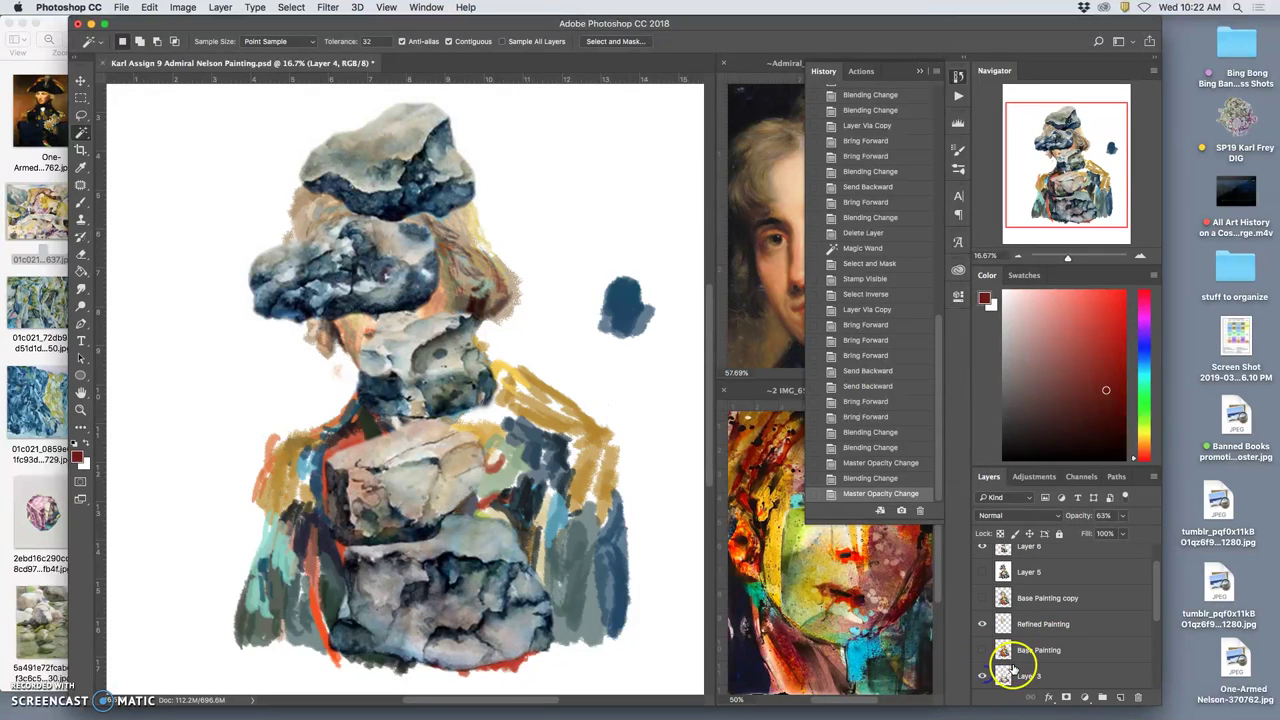
scroll(1038, 662, "down", 1)
scroll(1037, 660, "down", 2)
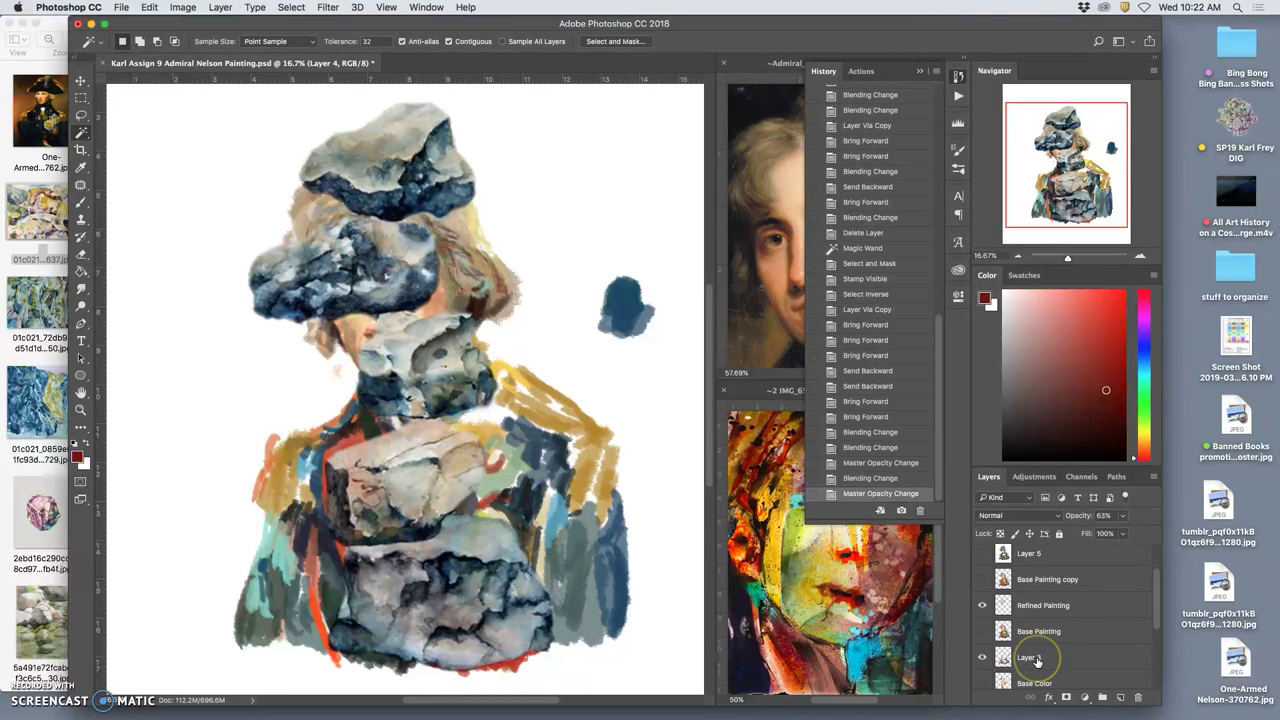
left_click(983, 679)
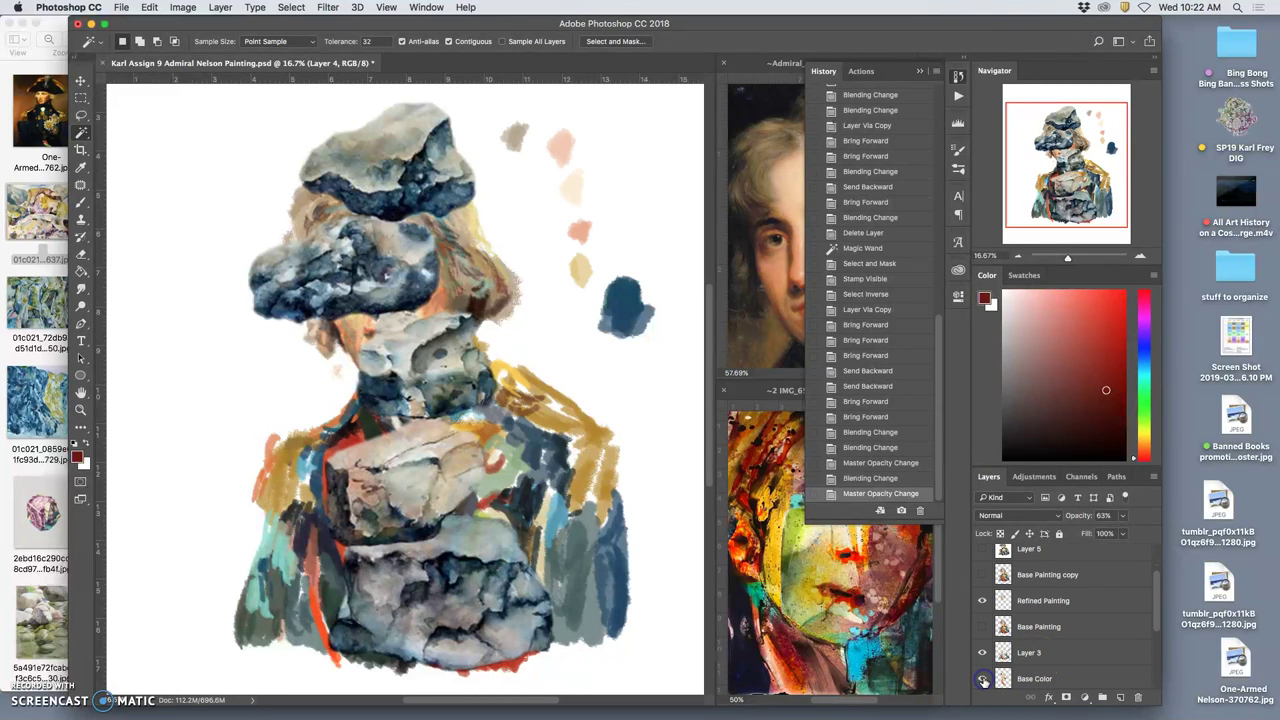
Step: Lasso the colour test dabs at the top right and delete them from Layer 3 and Base Color
left_click(1050, 654)
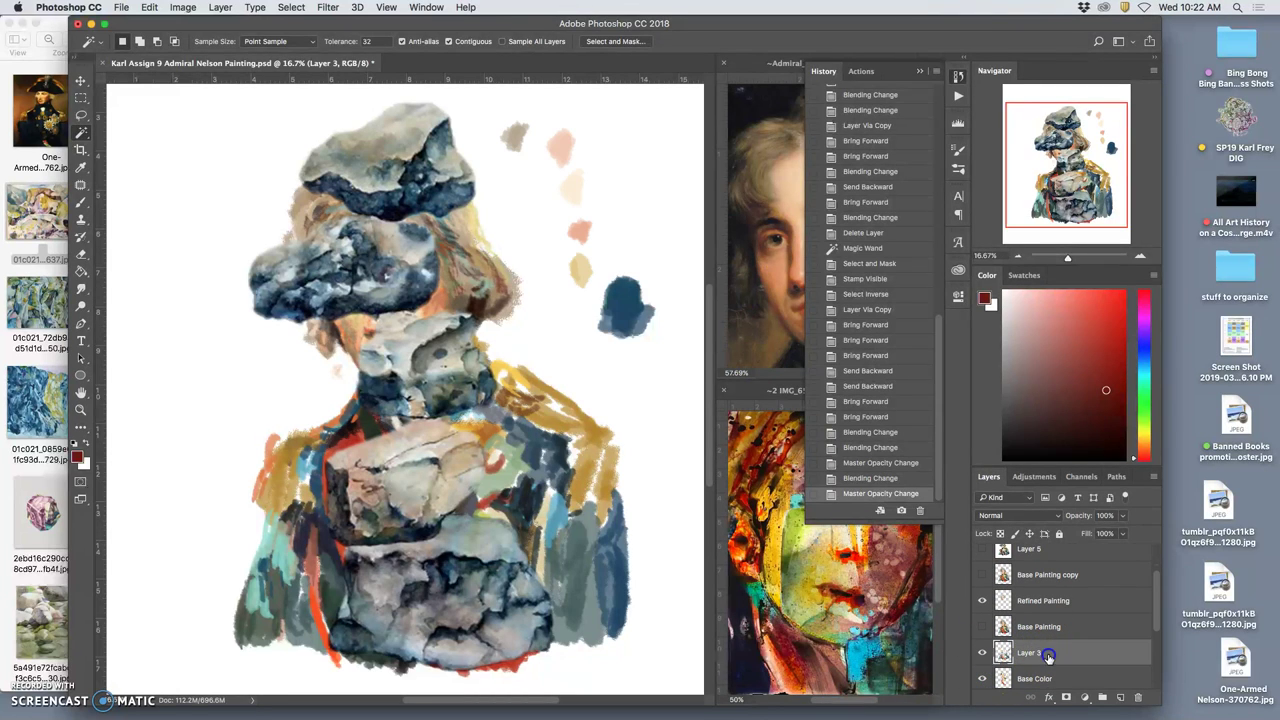
left_click(84, 116)
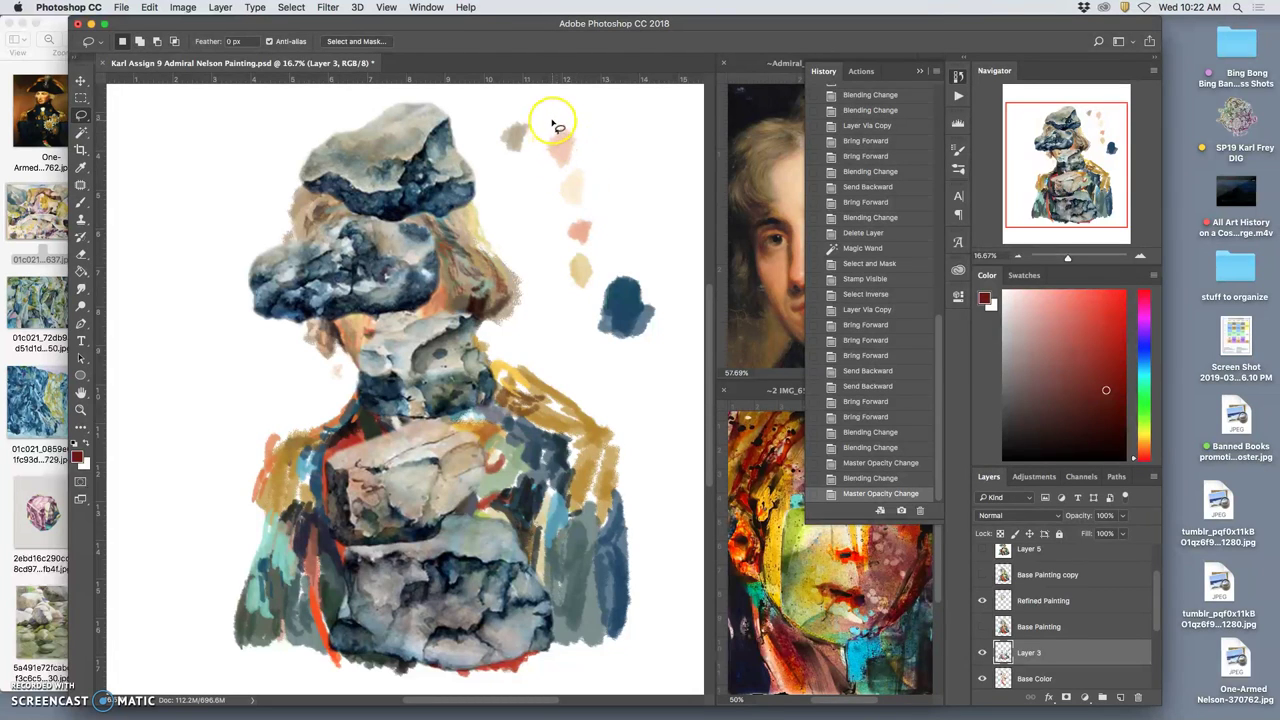
left_click_drag(547, 114, 547, 115)
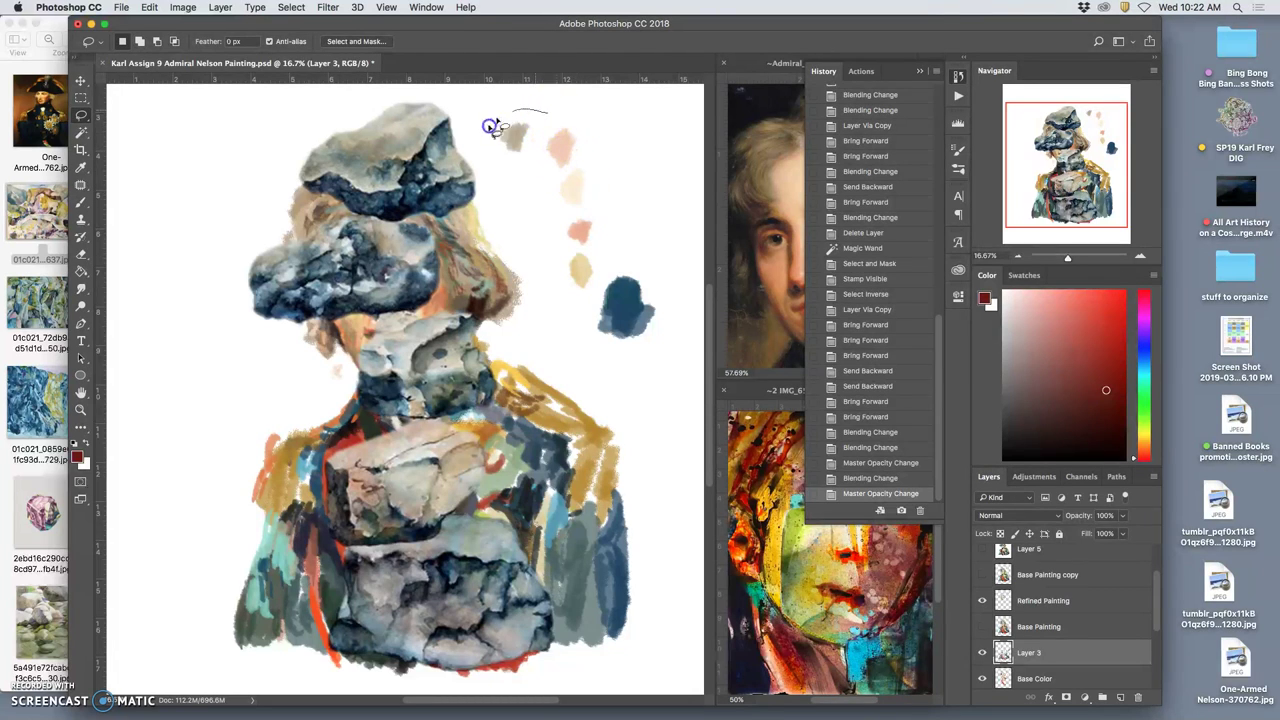
mouse_move(620, 372)
left_mouse_down()
mouse_move(667, 302)
mouse_move(560, 118)
left_mouse_up()
key("Delete")
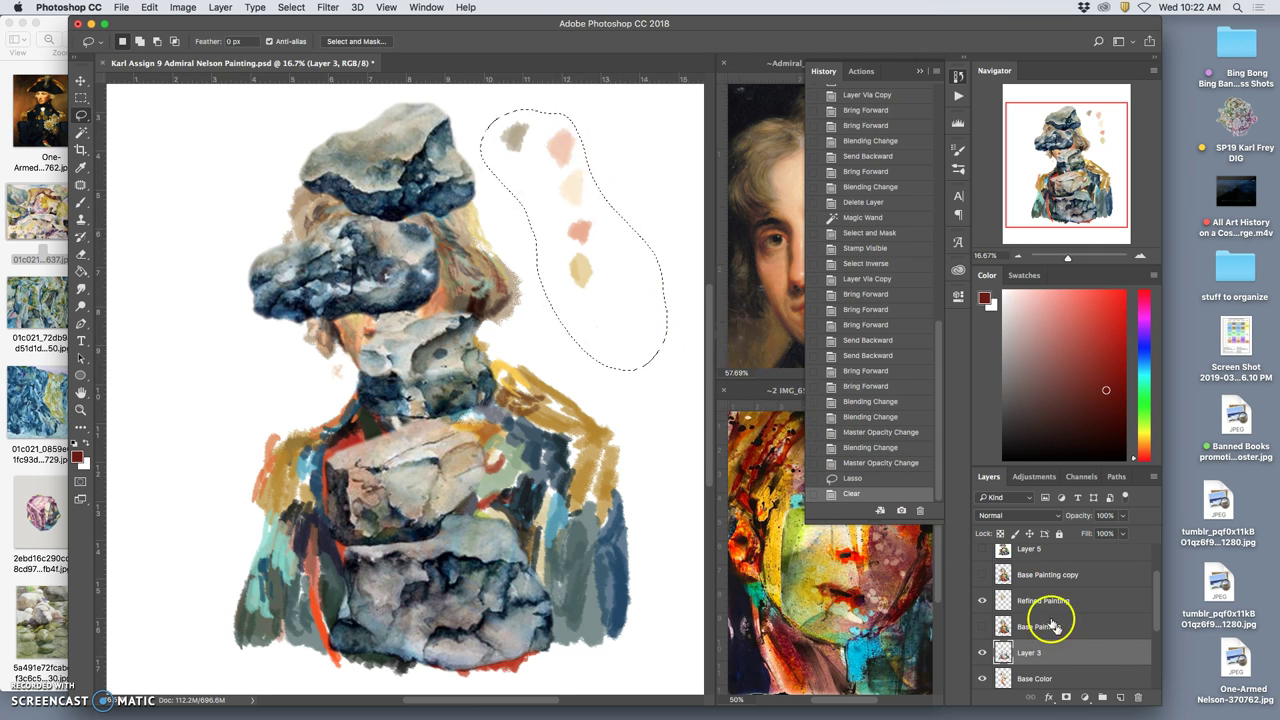
left_click(1054, 674)
key("Delete")
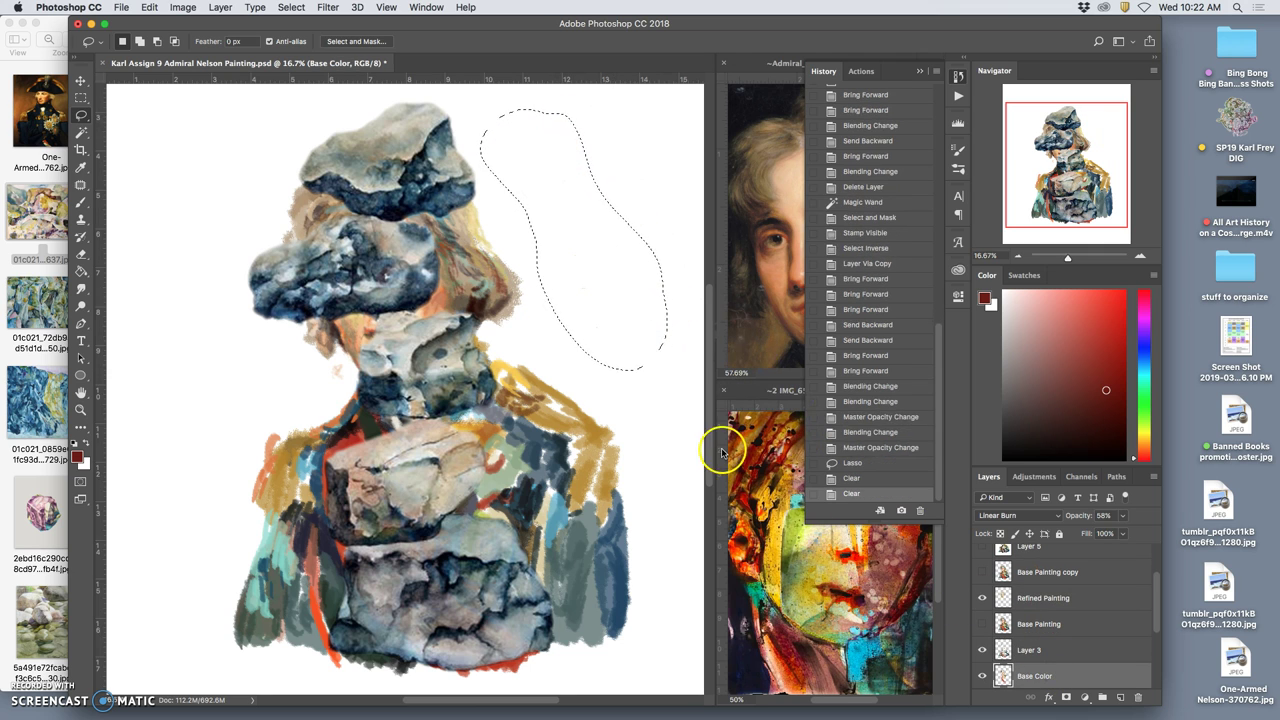
key("super+d")
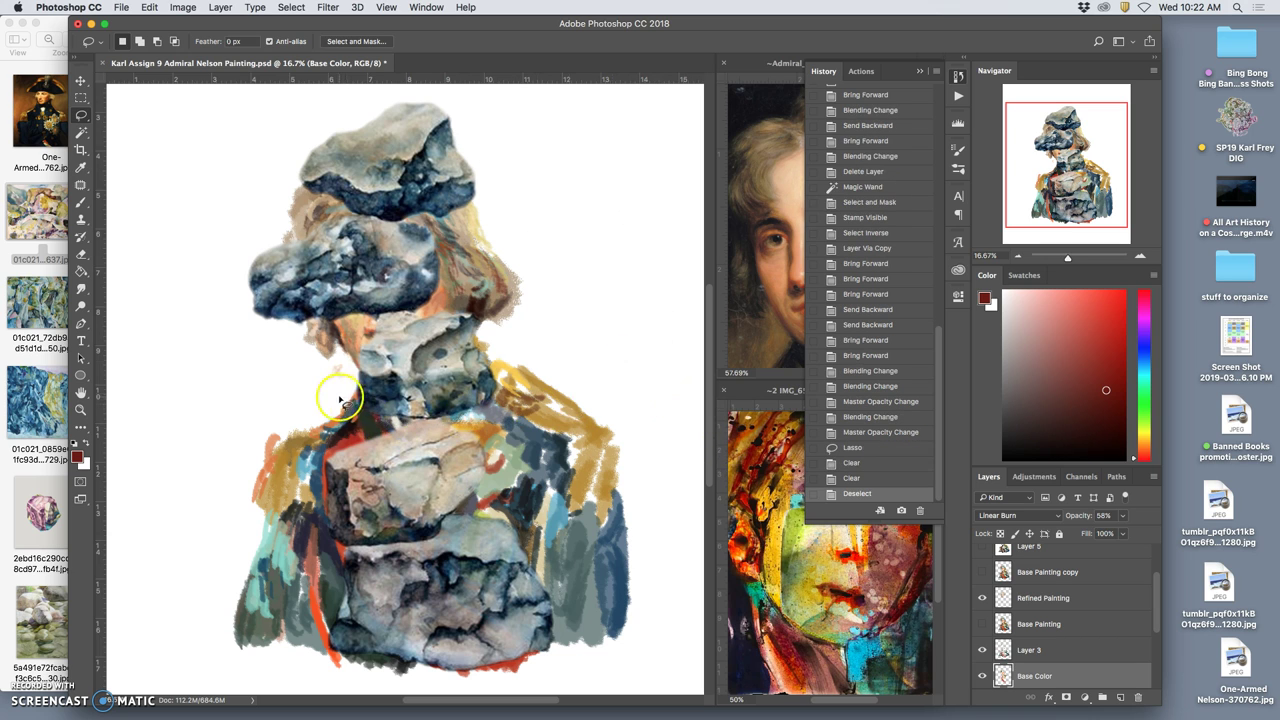
Step: Select the stray neck patch and delete it from Layer 3 and Refined Painting
left_click_drag(332, 390, 334, 387)
key("Delete")
left_click(1005, 652)
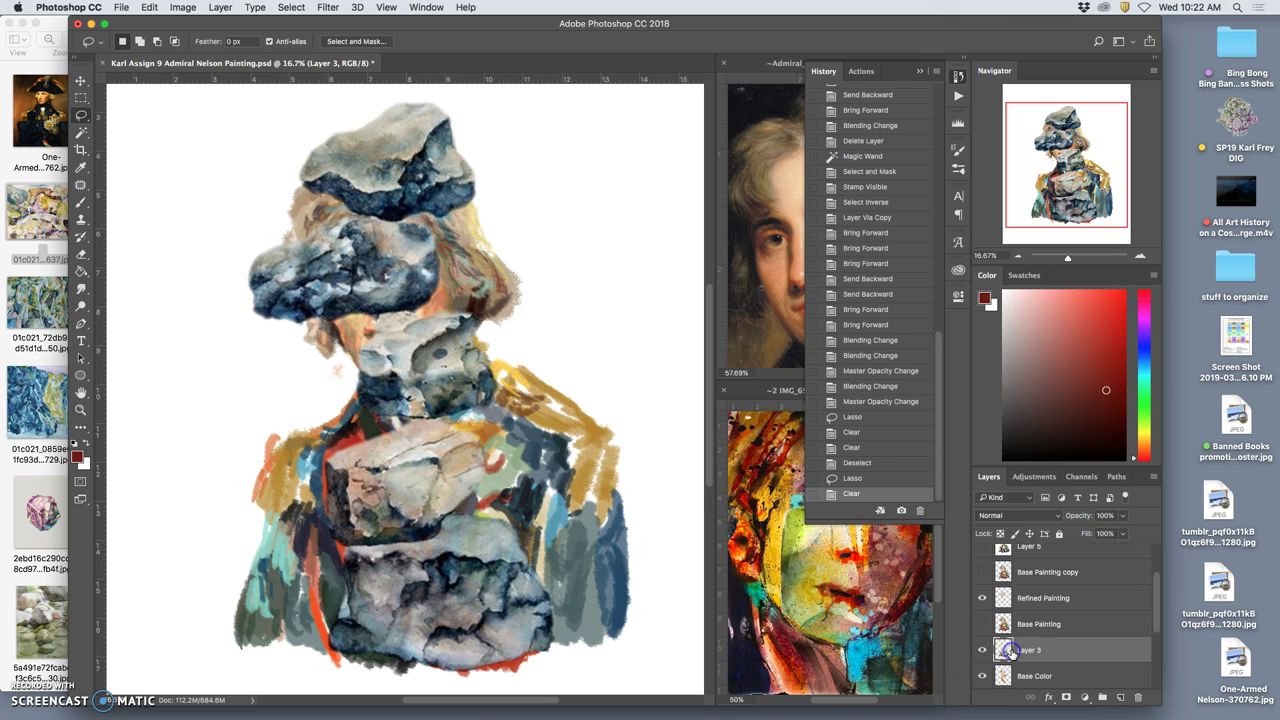
key("Delete")
left_click(1029, 601)
key("Delete")
key("ctrl+d")
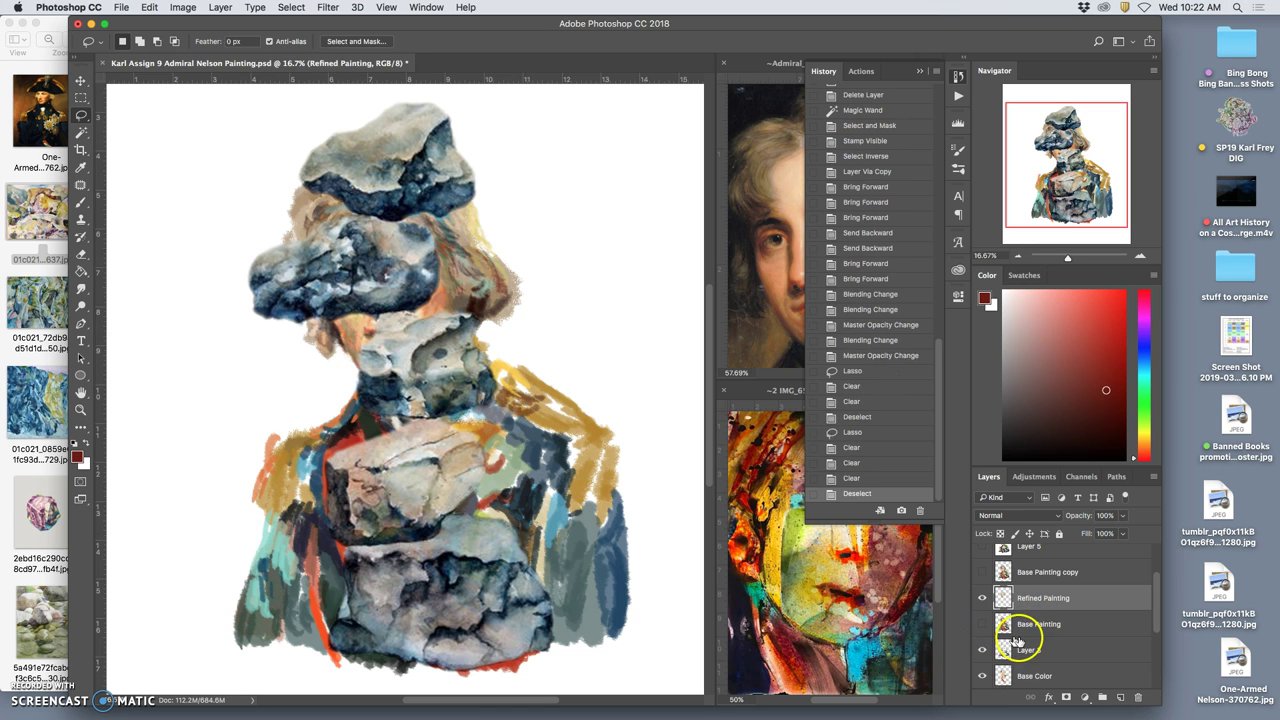
Step: Hide the Layer 4 and Layer 6 rock textures and compare Refined Painting and Base Painting copy
scroll(1015, 635, "up", 3)
left_click(982, 558)
left_click(983, 580)
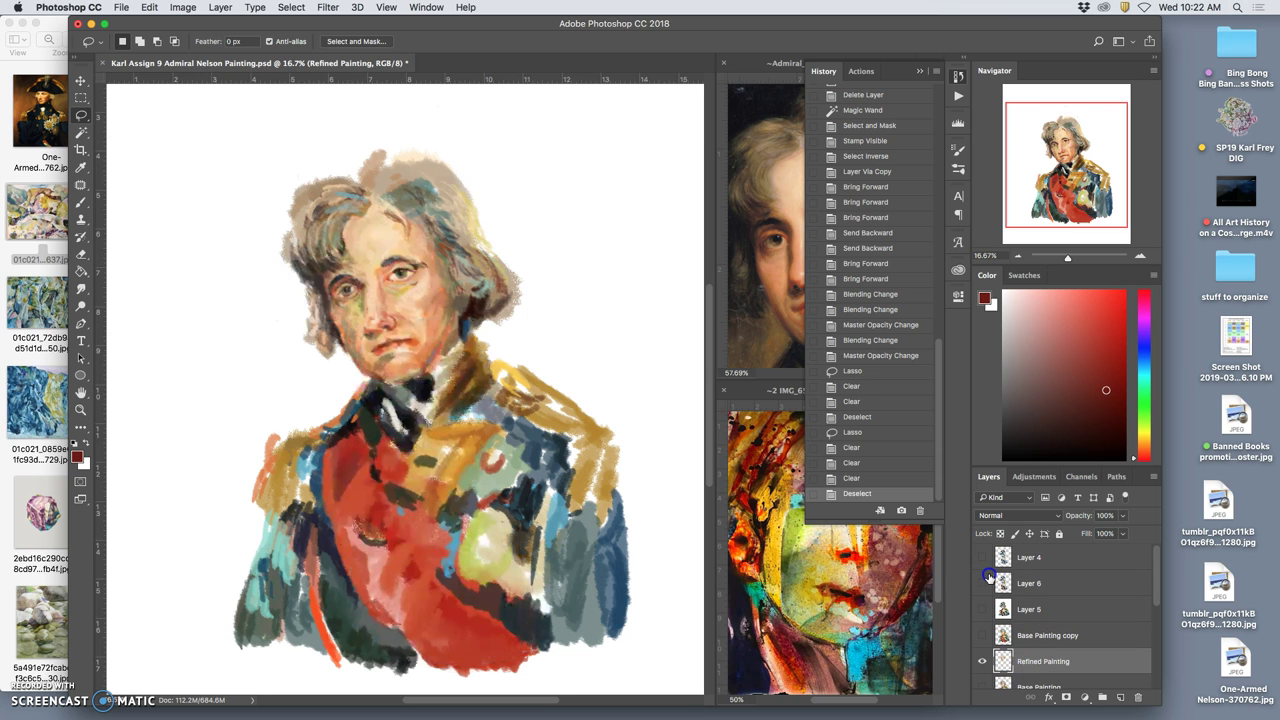
left_click(983, 661)
left_click(984, 662)
left_click(983, 645)
left_click(984, 638)
left_click(984, 638)
left_click(984, 638)
left_click(985, 638)
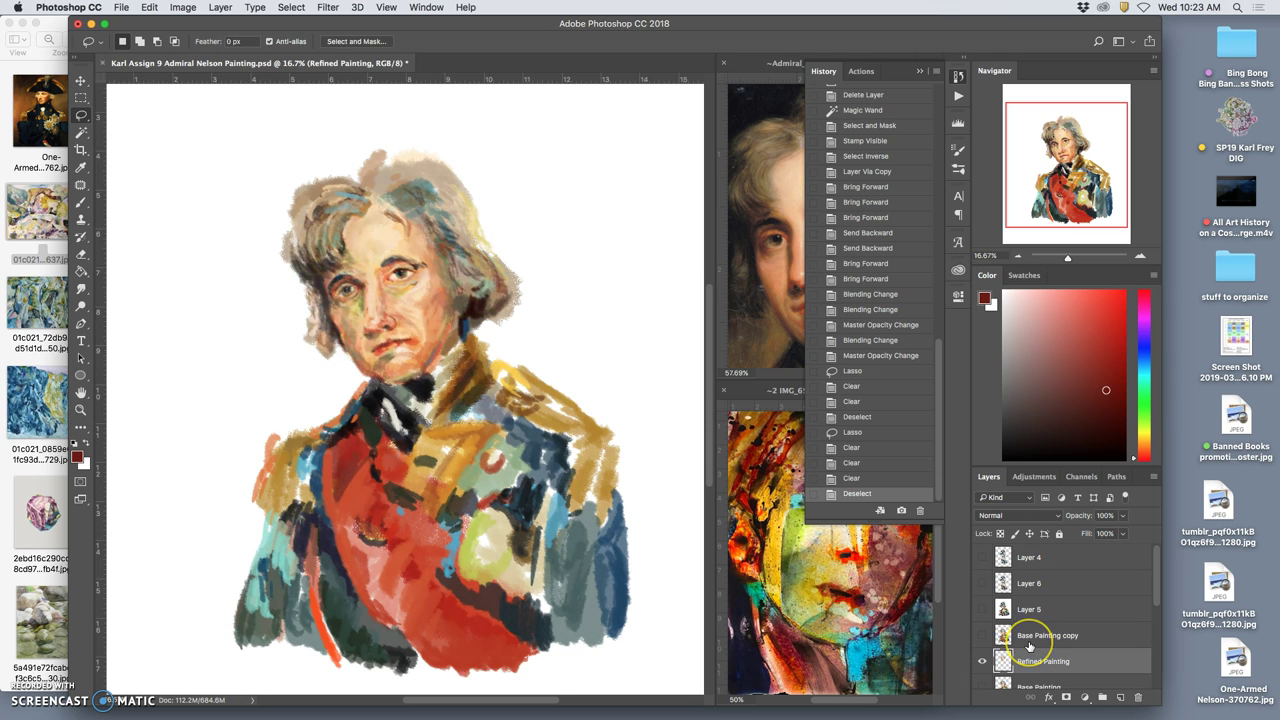
scroll(1030, 640, "down", 3)
scroll(1030, 647, "up", 1)
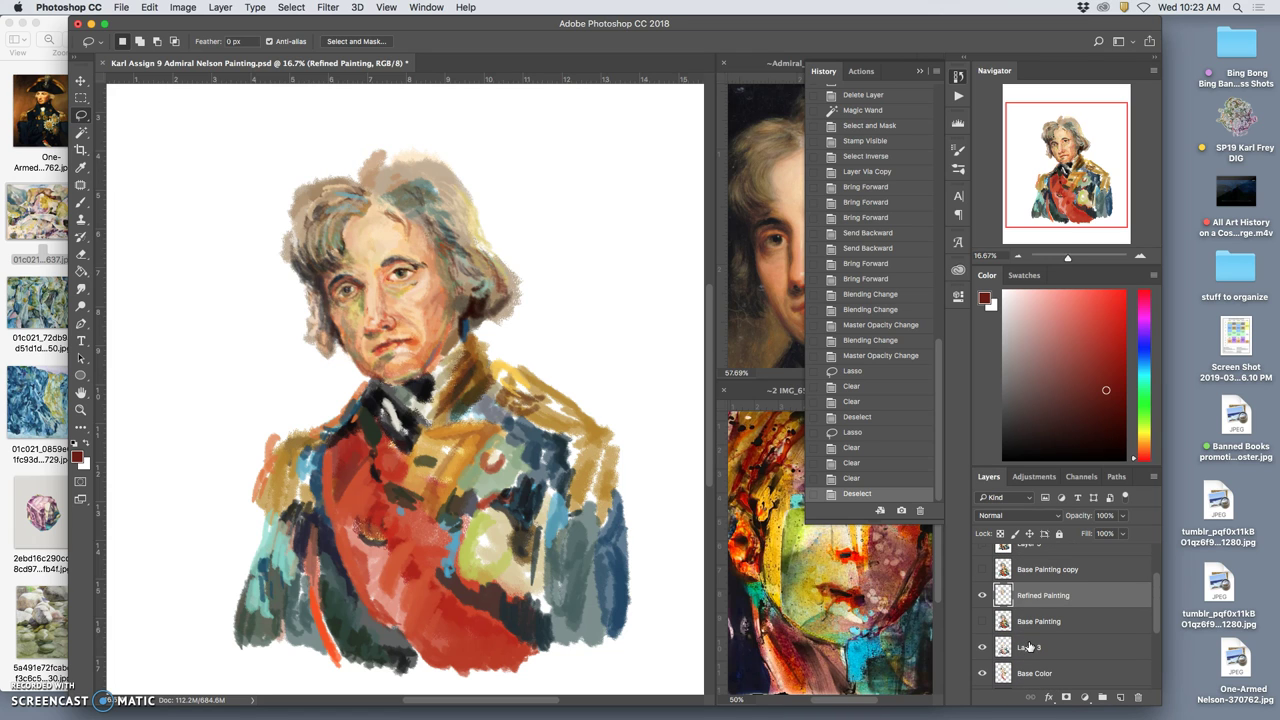
Step: Compare Base Painting against its copy, then set Base Painting copy to 24% opacity
left_click(984, 622)
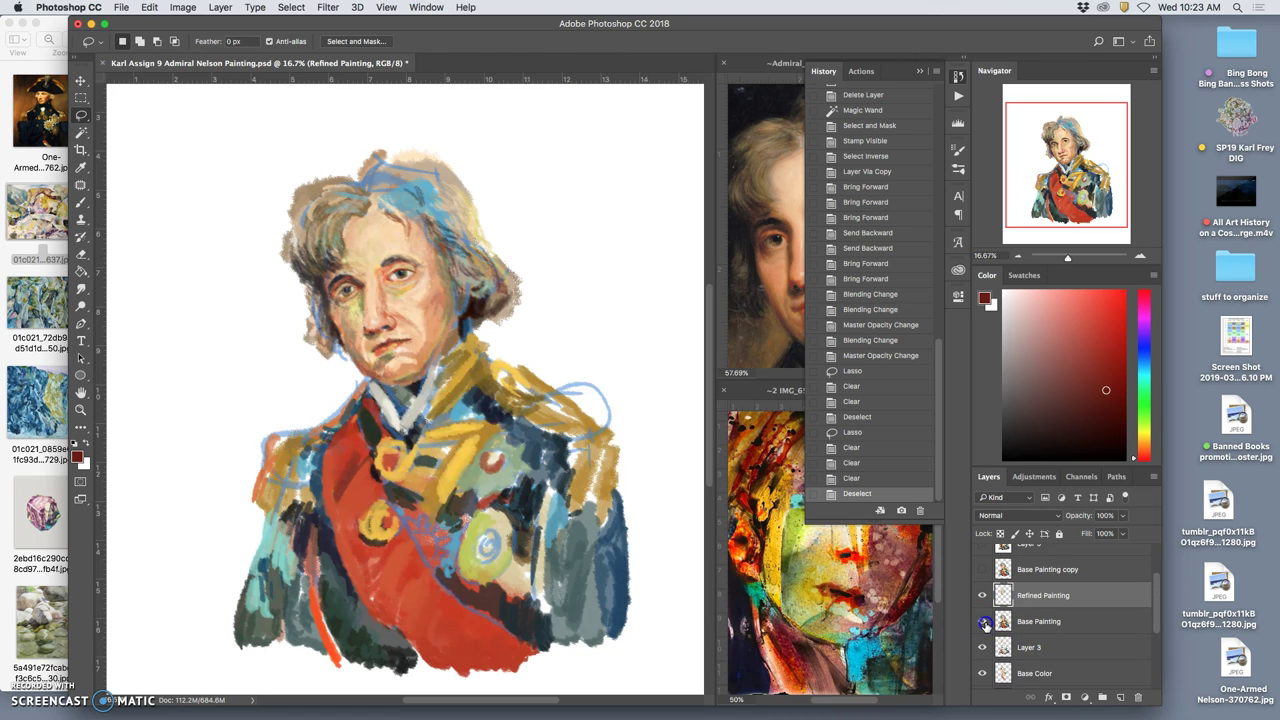
left_click(984, 622)
left_click(984, 622)
left_click(983, 570)
left_click(983, 570)
left_click(983, 570)
left_click(983, 570)
left_click(983, 570)
left_click(1045, 569)
left_click(1122, 515)
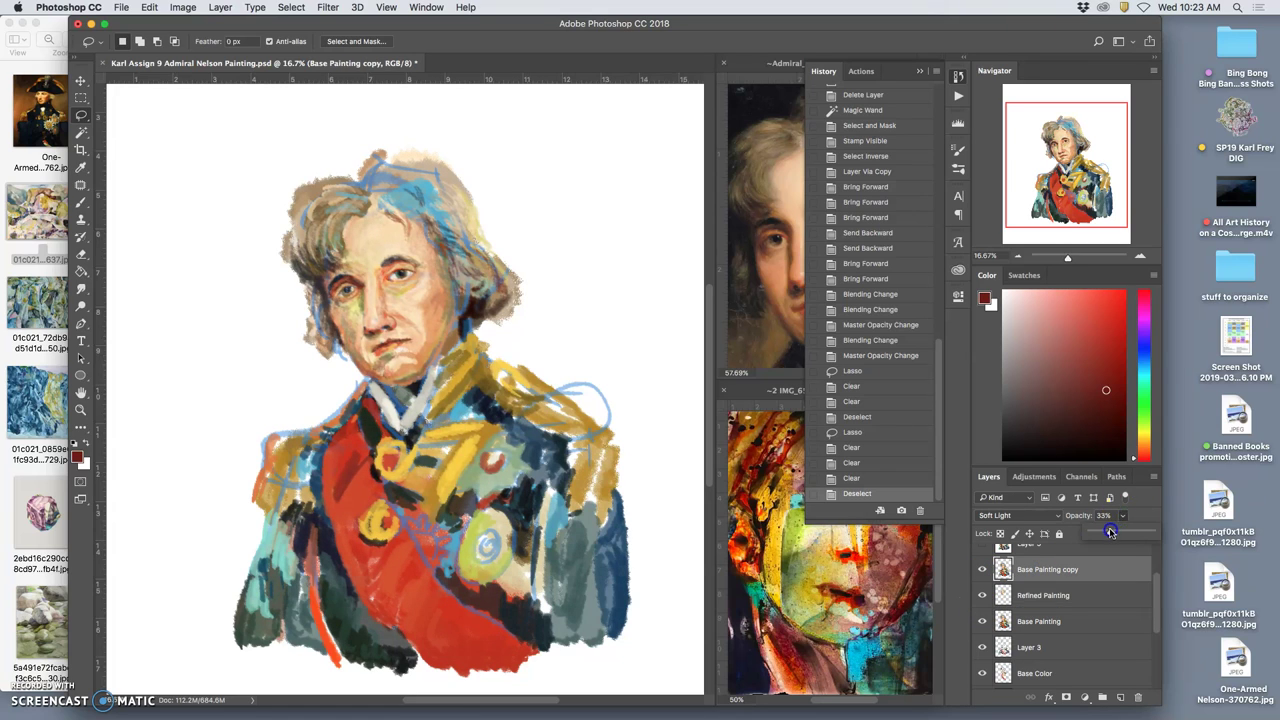
left_click_drag(1110, 533, 1106, 533)
Step: Delete Layer 5 and turn the Layer 6 and Layer 4 rock textures back on
scroll(1040, 600, "up", 2)
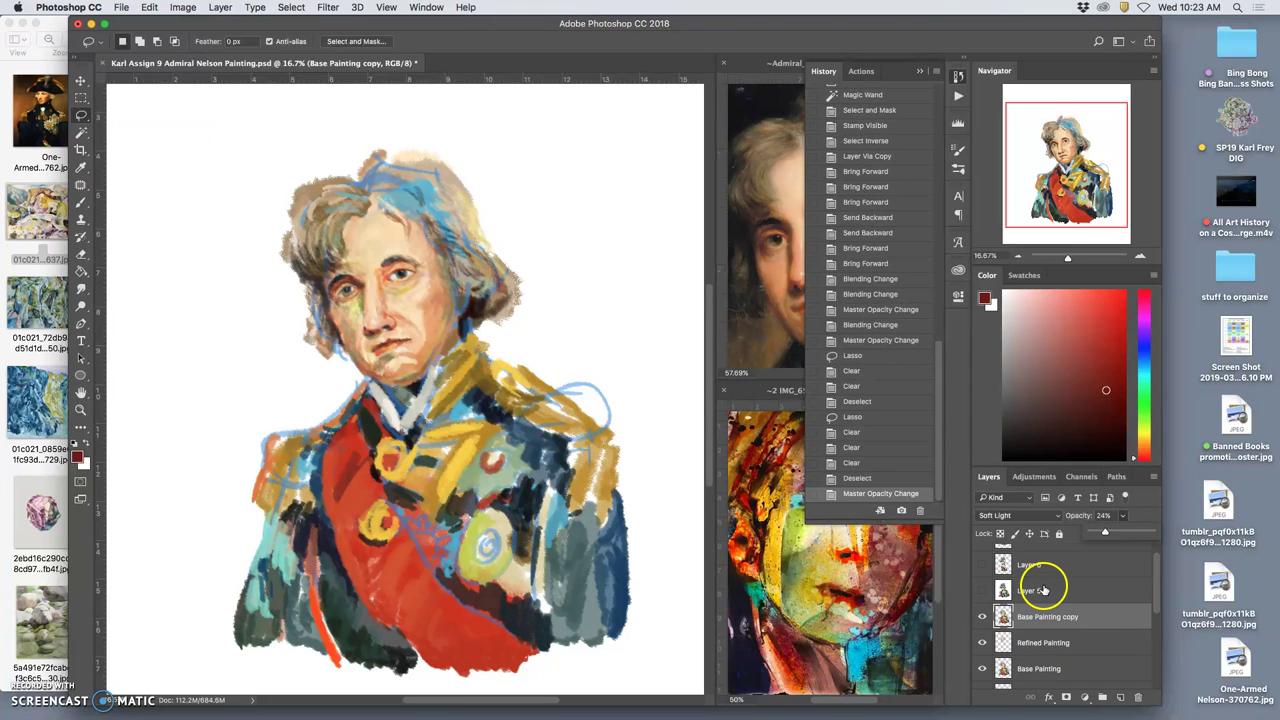
left_click(983, 592)
left_click(983, 592)
scroll(1010, 600, "up", 1)
left_click(1028, 609)
key("Delete")
left_click(983, 584)
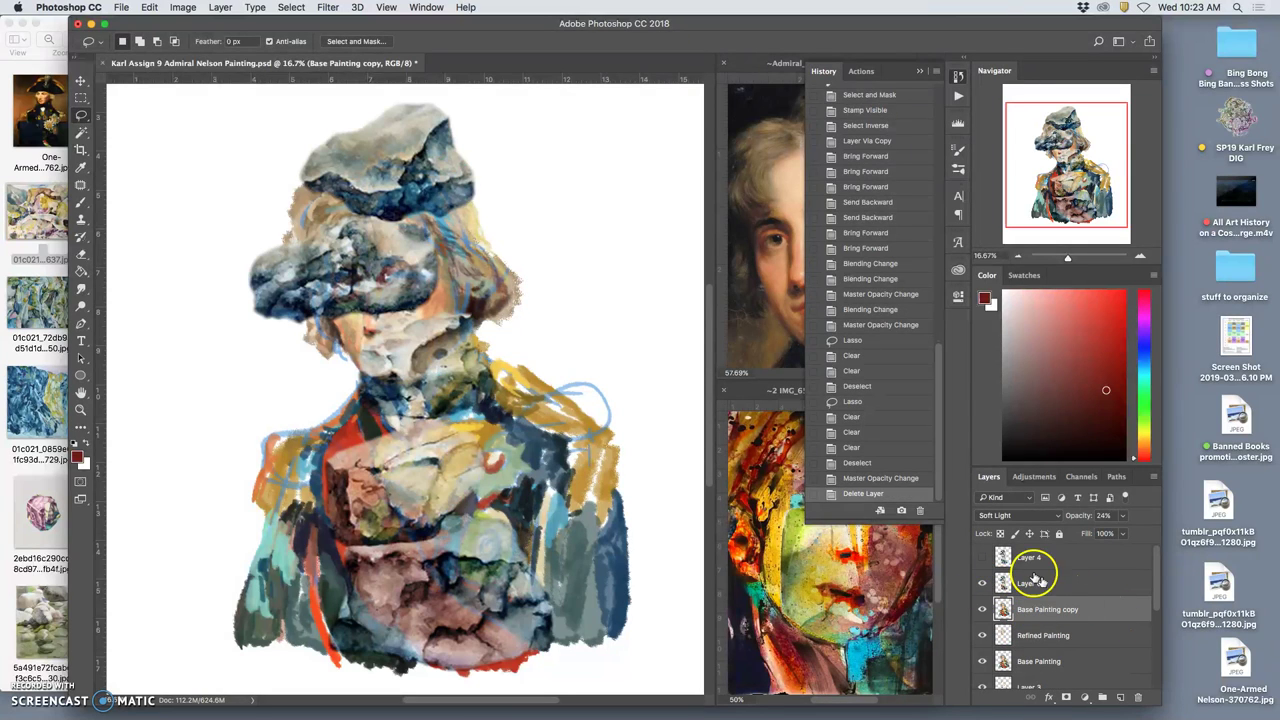
left_click(981, 558)
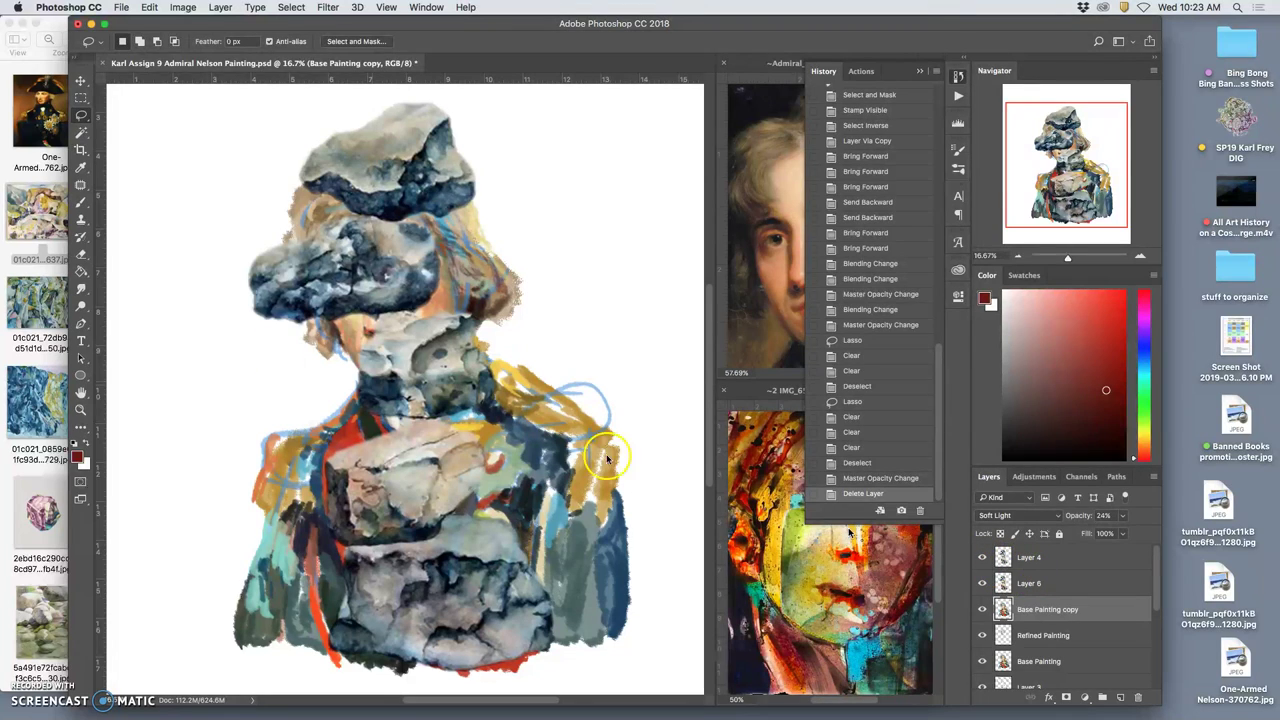
Step: Marquee the hat area on the original Nelson portrait in Preview and return to Photoshop
left_click(40, 112)
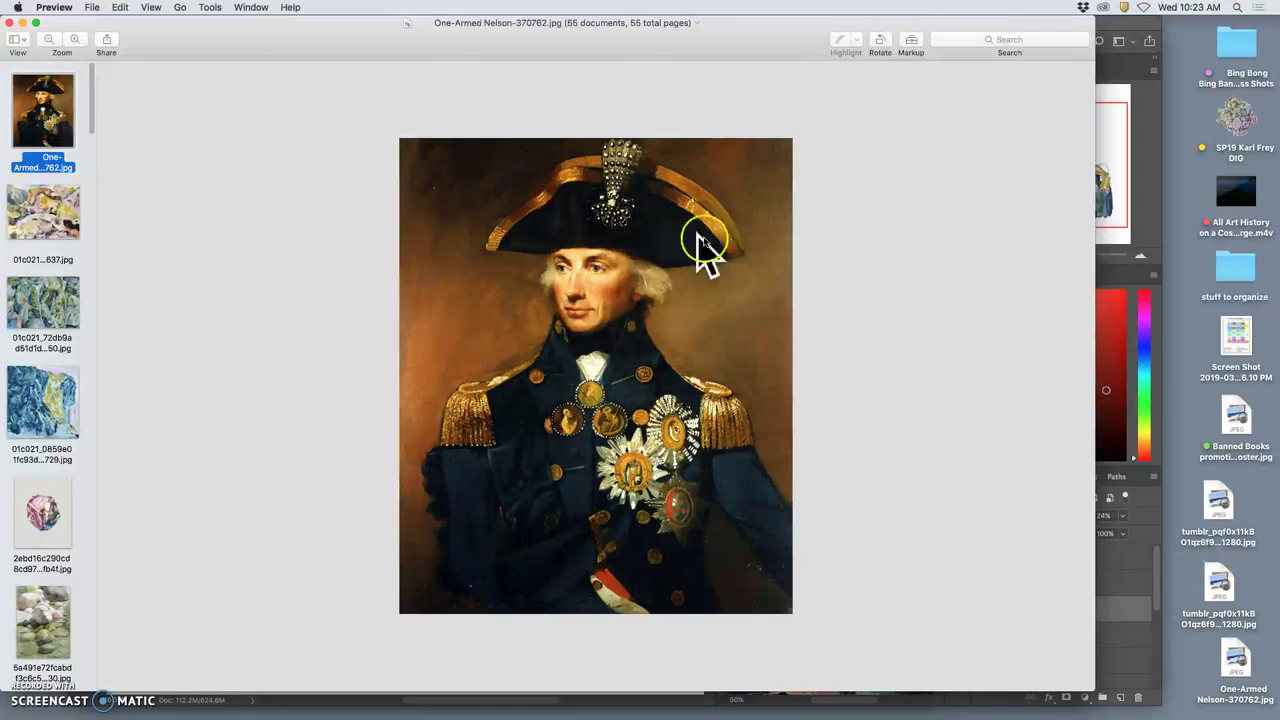
left_click_drag(463, 122, 769, 282)
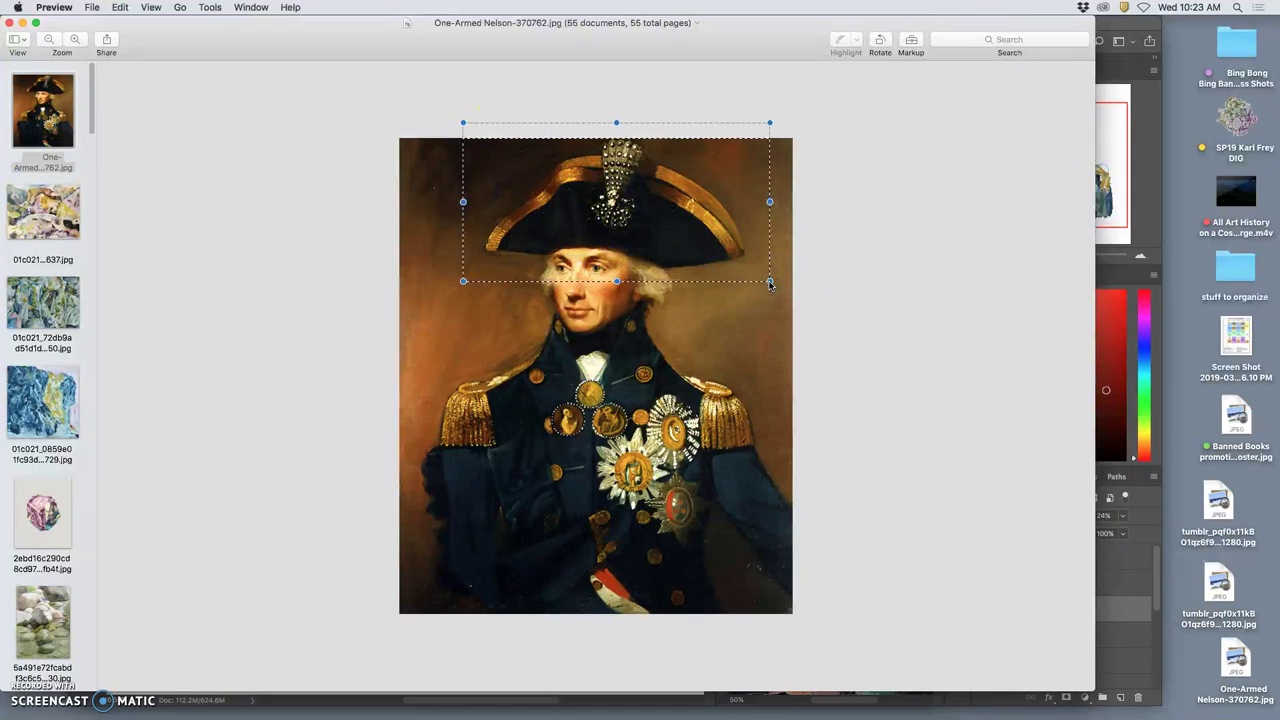
left_click(1117, 38)
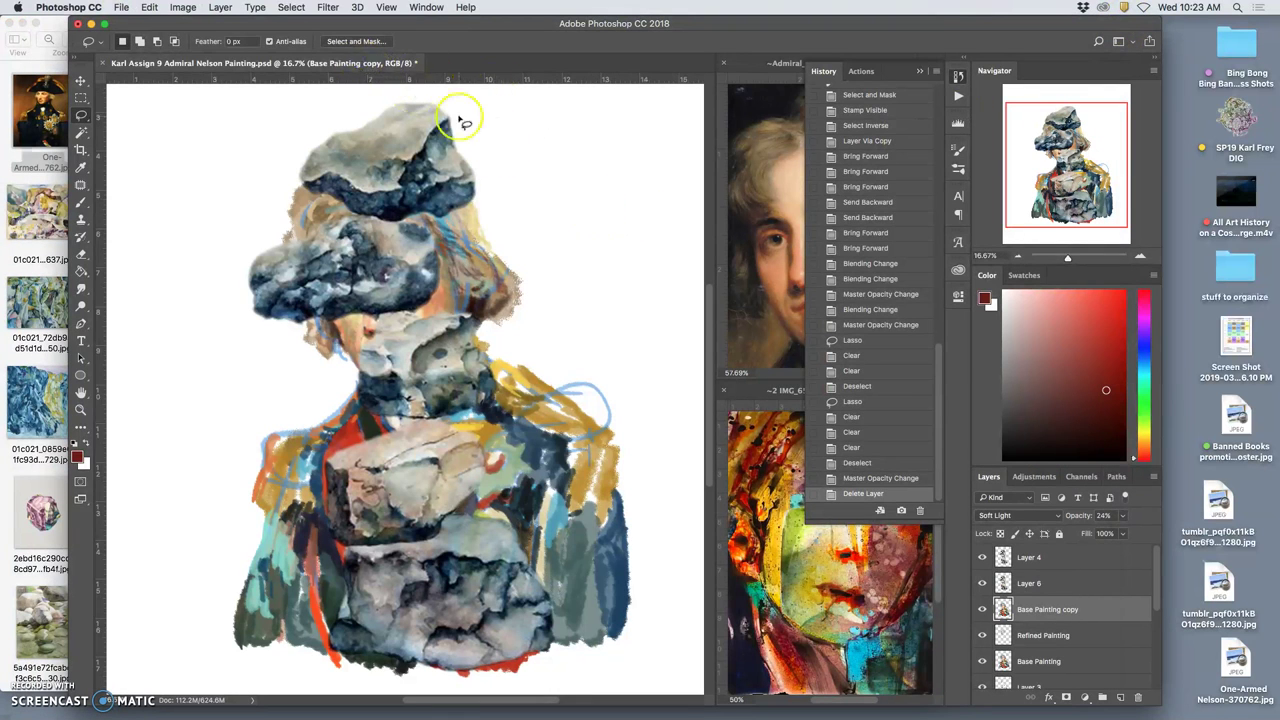
Step: Paste the copied hat as a new layer and bring it to the top of the stack
key("super+v")
left_click(797, 393)
key("super+bracketright")
key("super+bracketright")
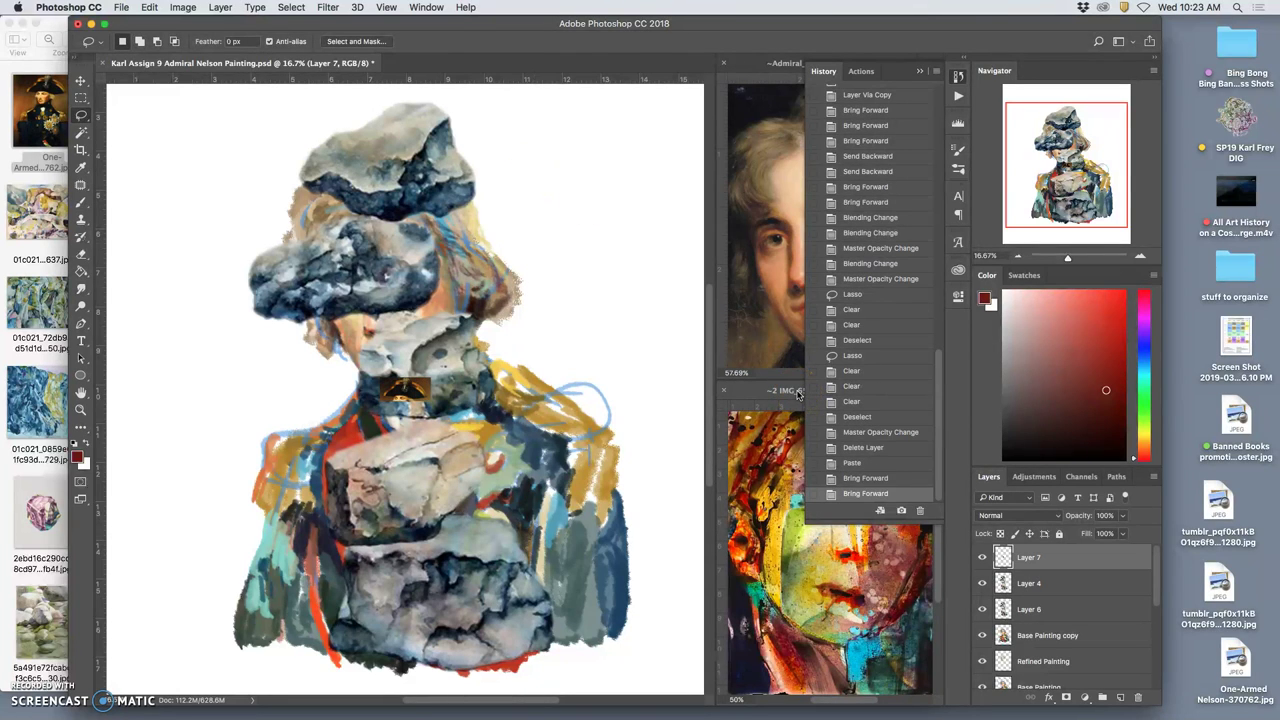
Step: Scale the hat to about 845%, tilt it about 4.45° and fit it over the head
key("super+t")
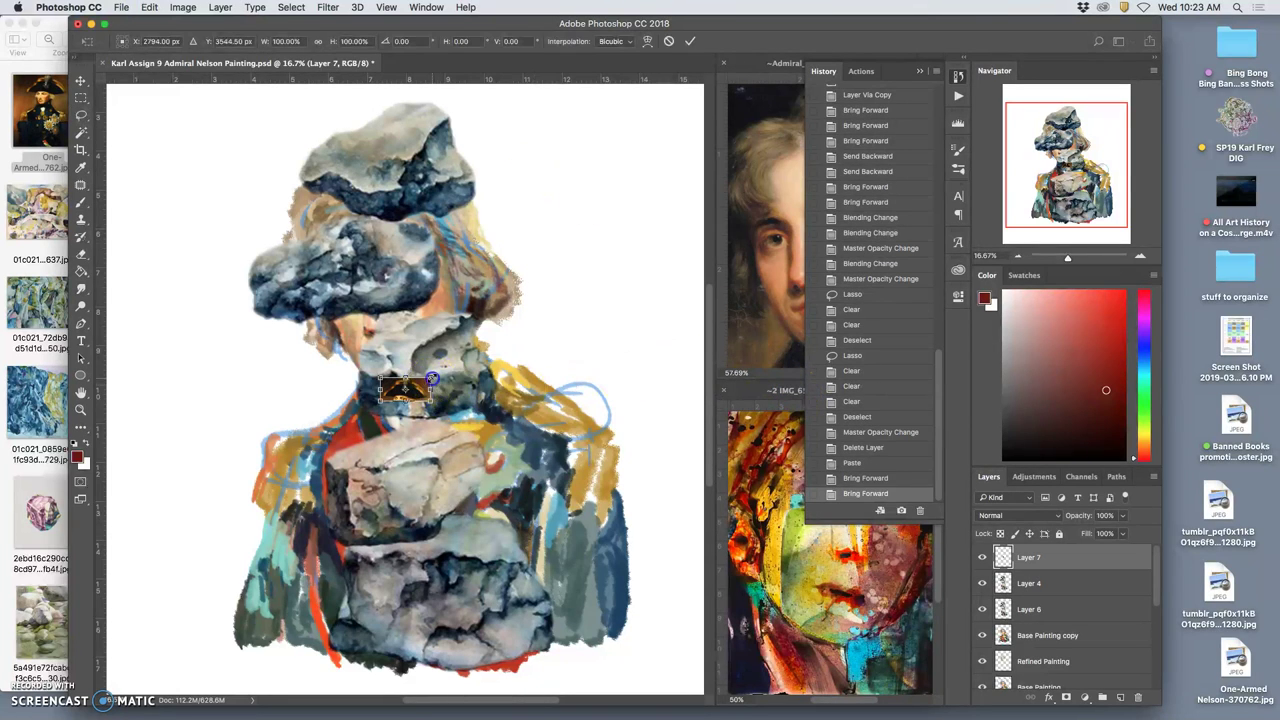
left_click_drag(432, 378, 603, 306)
left_click_drag(537, 354, 486, 244)
key("super+minus")
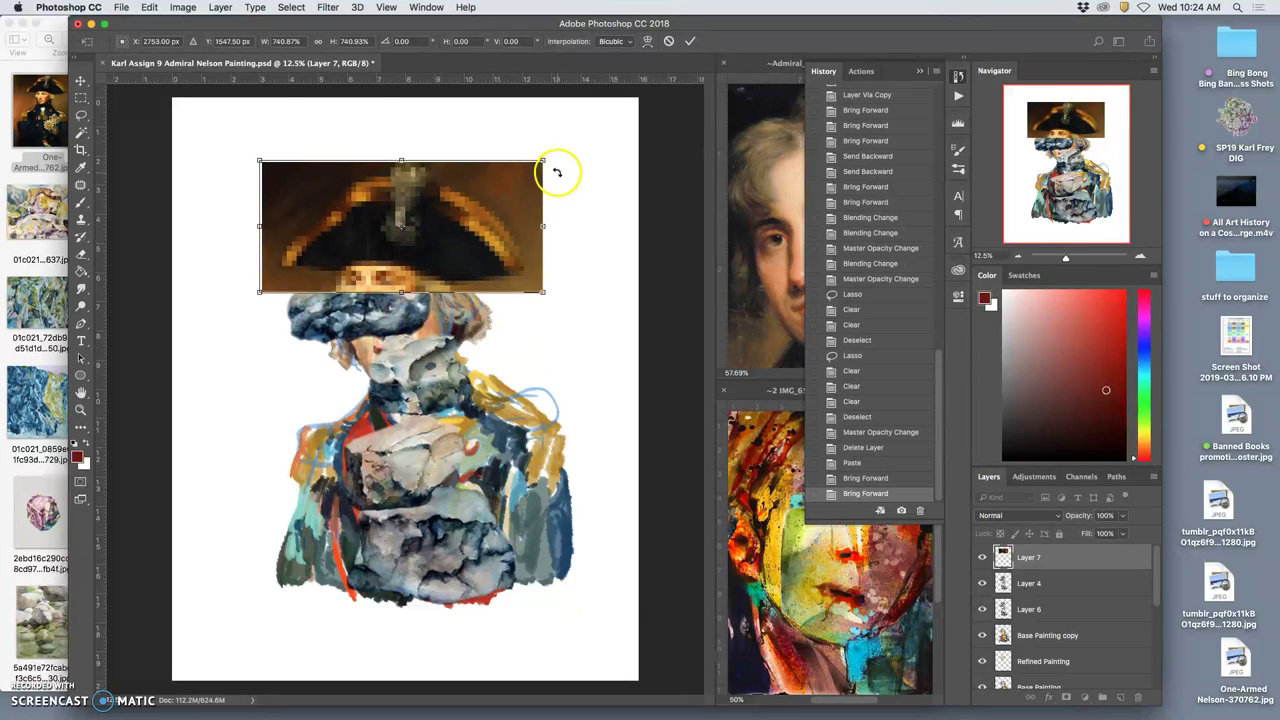
mouse_move(557, 170)
left_mouse_down()
mouse_move(543, 136)
mouse_move(547, 150)
left_mouse_up()
left_click_drag(546, 276, 577, 314)
left_click_drag(509, 283, 576, 306)
left_click(580, 293)
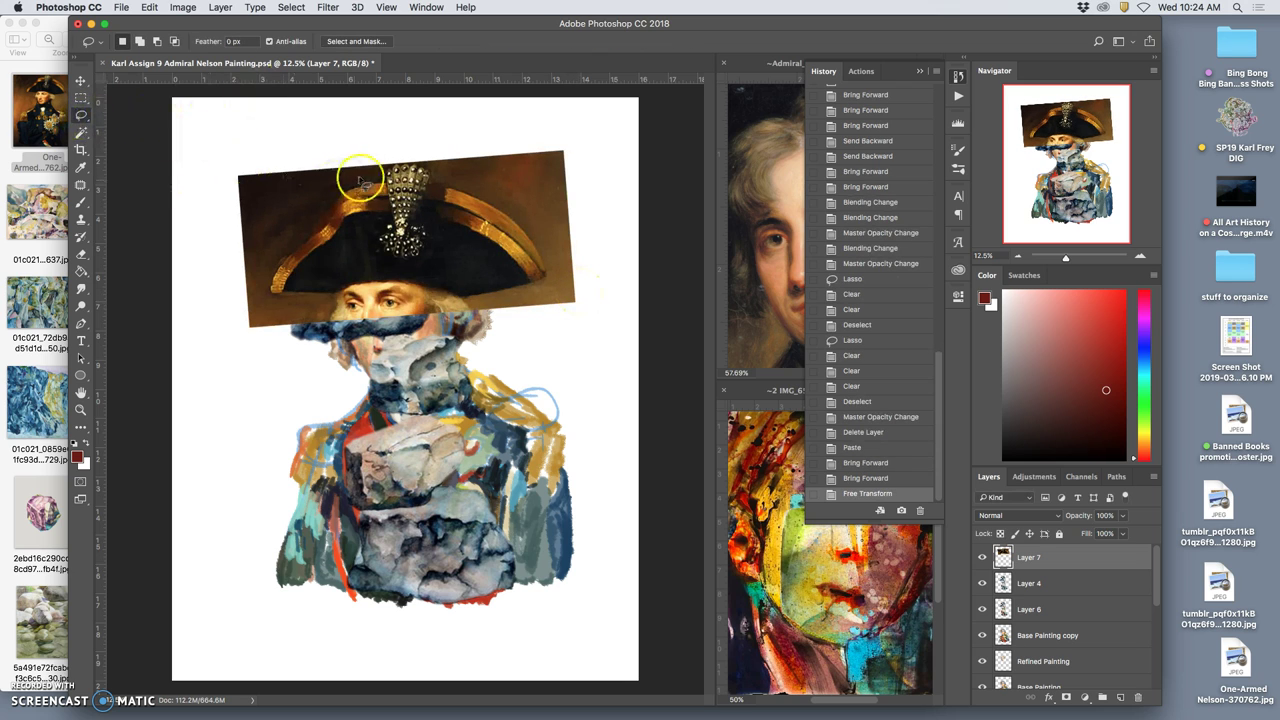
left_click(380, 184)
Step: Lasso the hat onto its own Layer 8, then hide Layer 7, Layer 4 and Layer 6
mouse_move(288, 258)
left_mouse_down()
mouse_move(273, 291)
mouse_move(296, 296)
left_mouse_up()
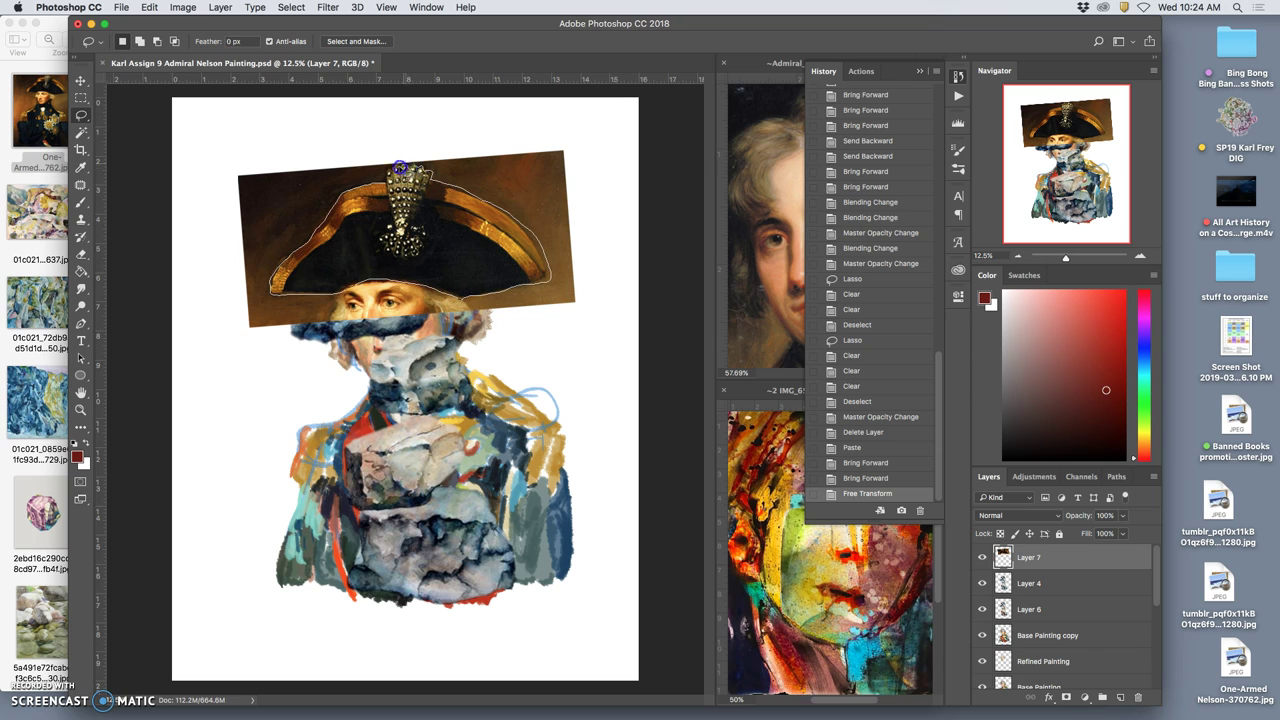
left_click_drag(389, 174, 392, 180)
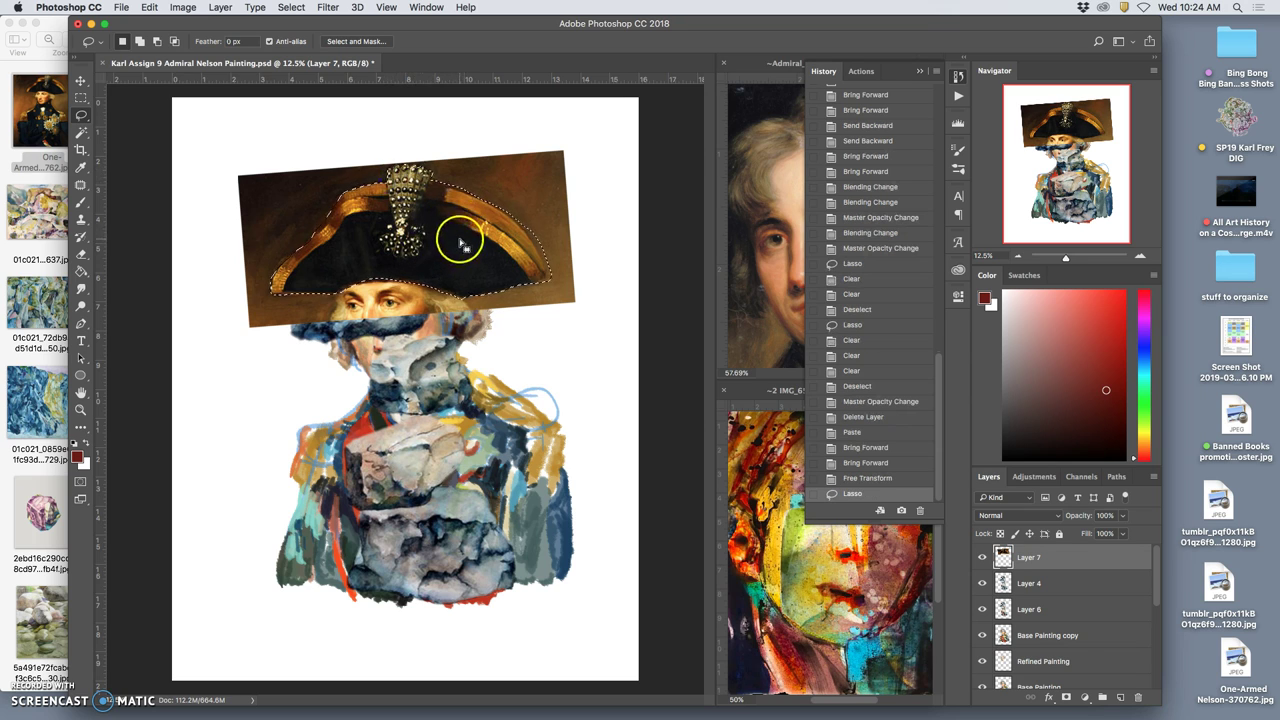
key("ctrl+j")
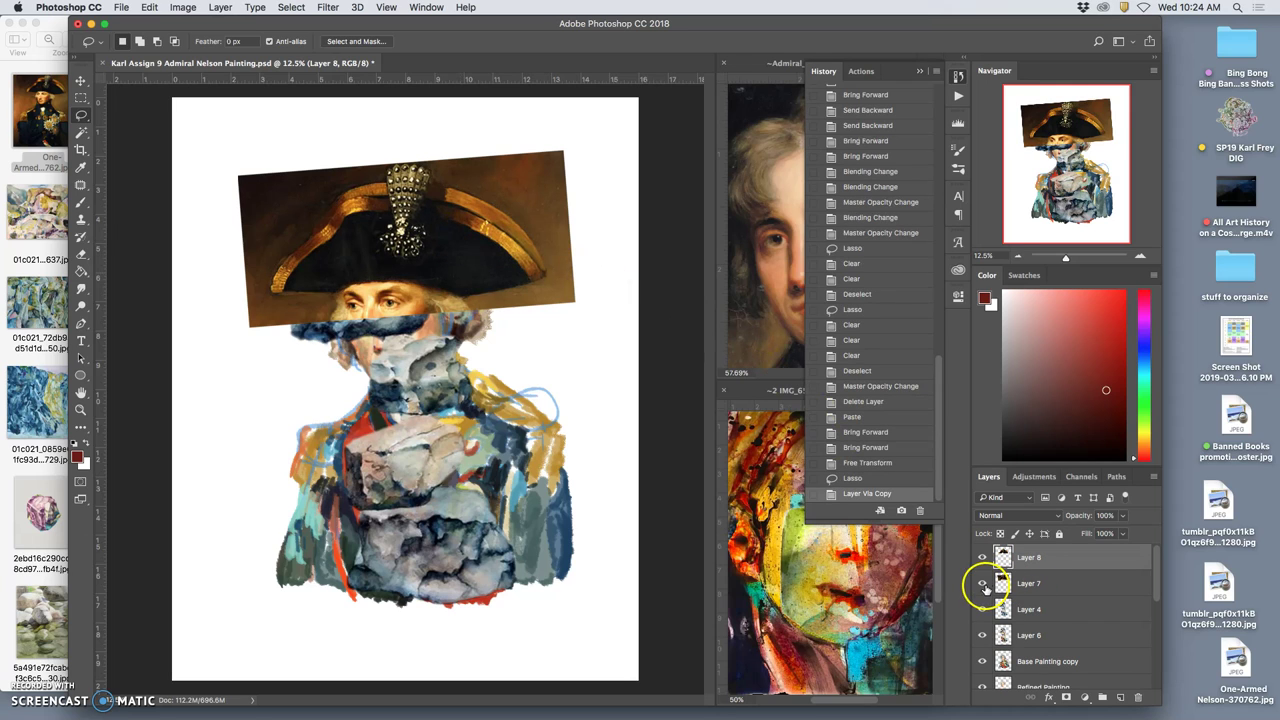
left_click(982, 583)
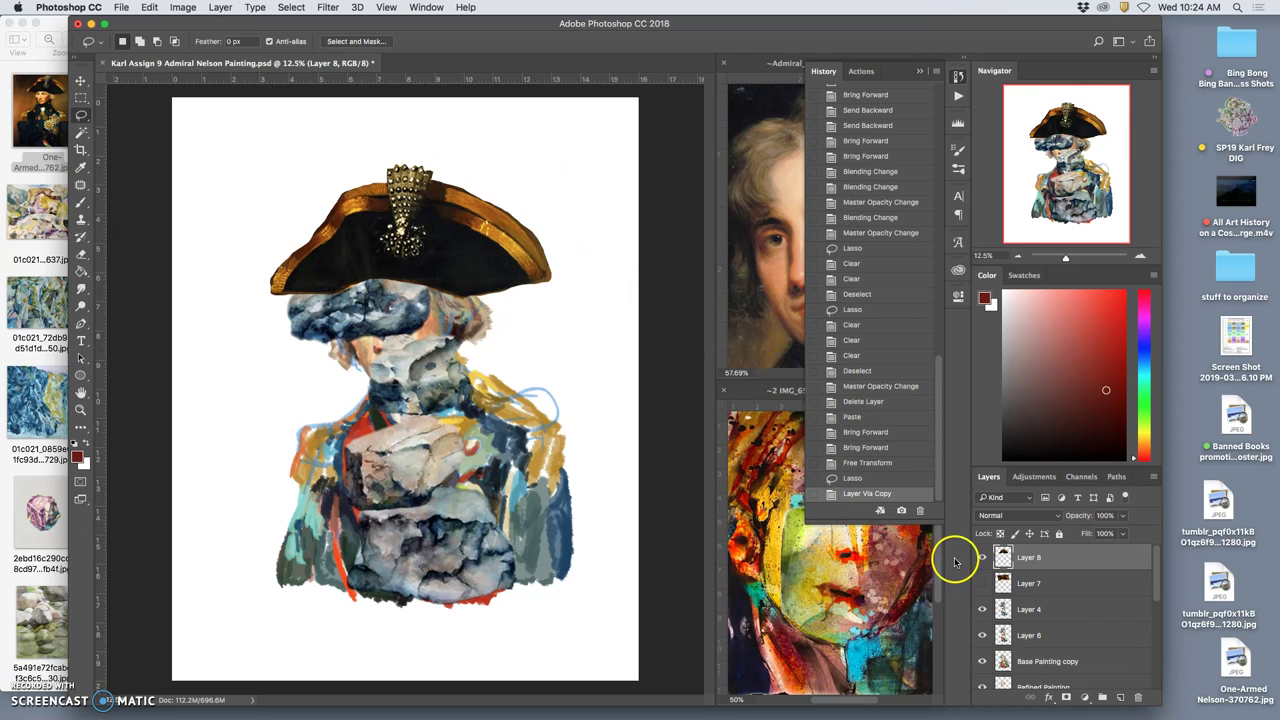
left_click(982, 609)
left_click(982, 635)
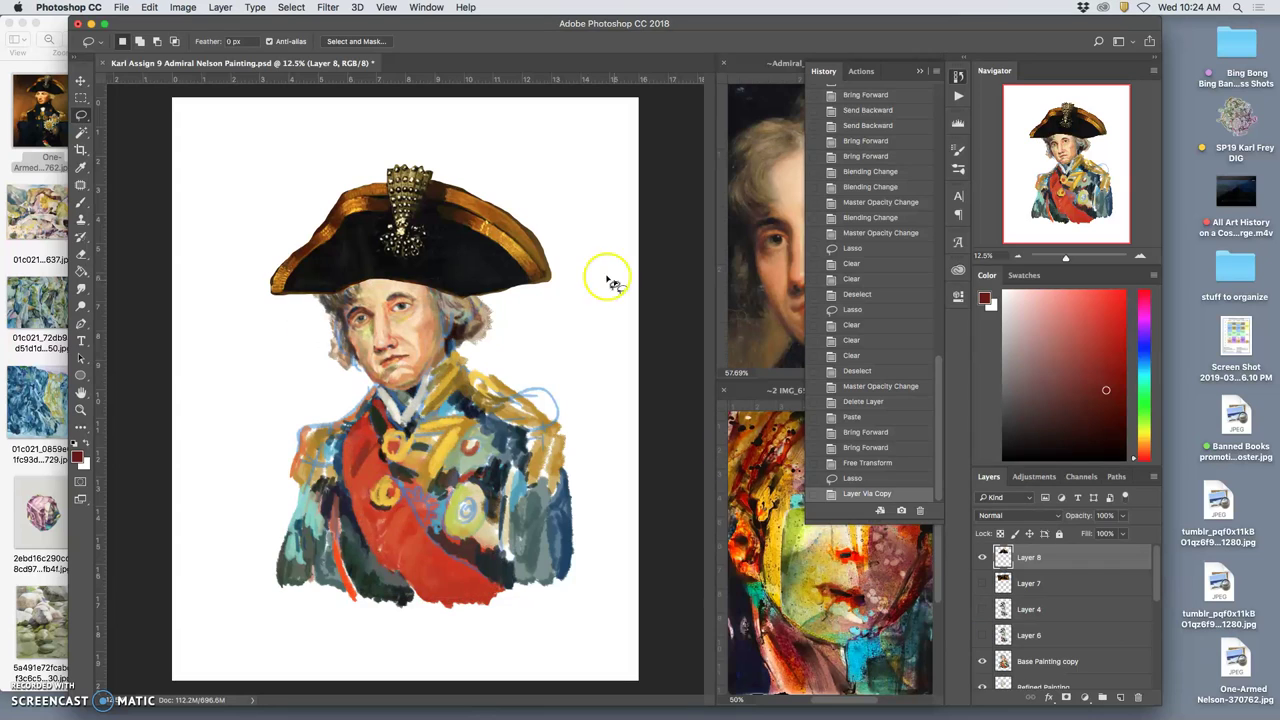
Step: Tilt the cut-out hat on Layer 8 slightly counter-clockwise and shift it up-left
left_click(1036, 557)
key("ctrl+t")
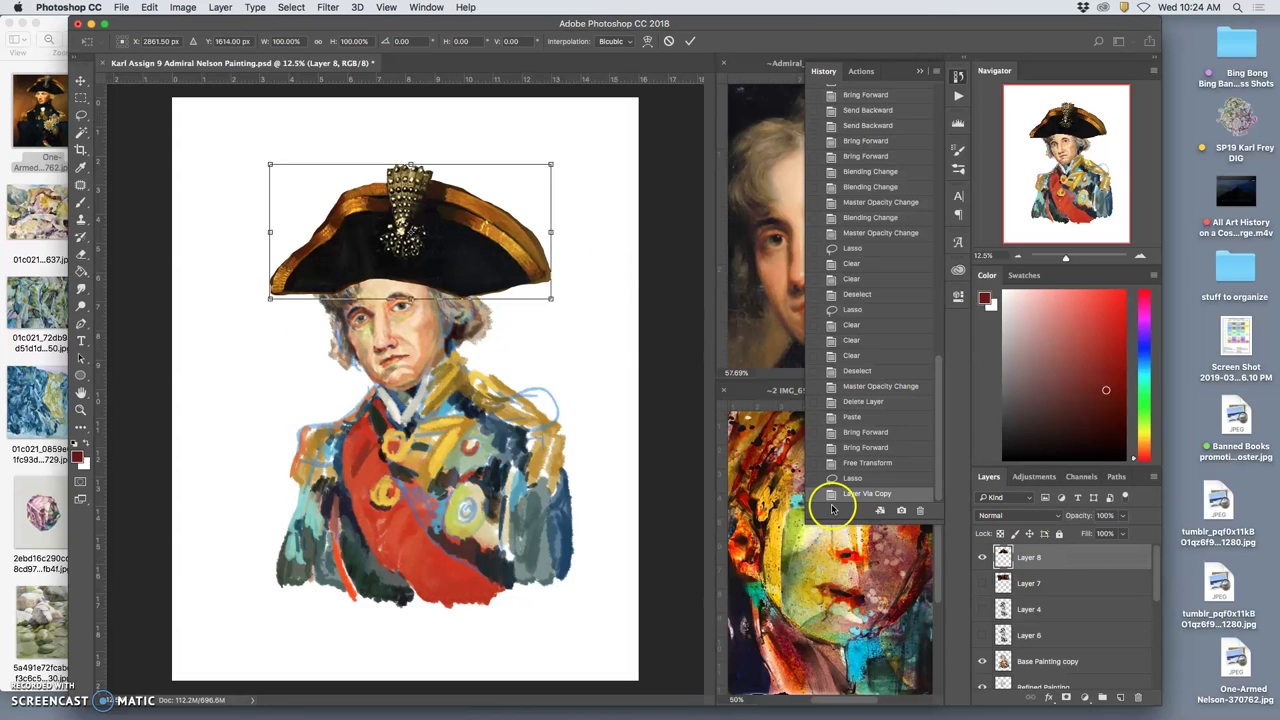
mouse_move(571, 163)
left_mouse_down()
mouse_move(552, 140)
mouse_move(556, 168)
left_mouse_up()
mouse_move(472, 238)
left_mouse_down()
mouse_move(466, 205)
mouse_move(482, 193)
mouse_move(467, 232)
left_mouse_up()
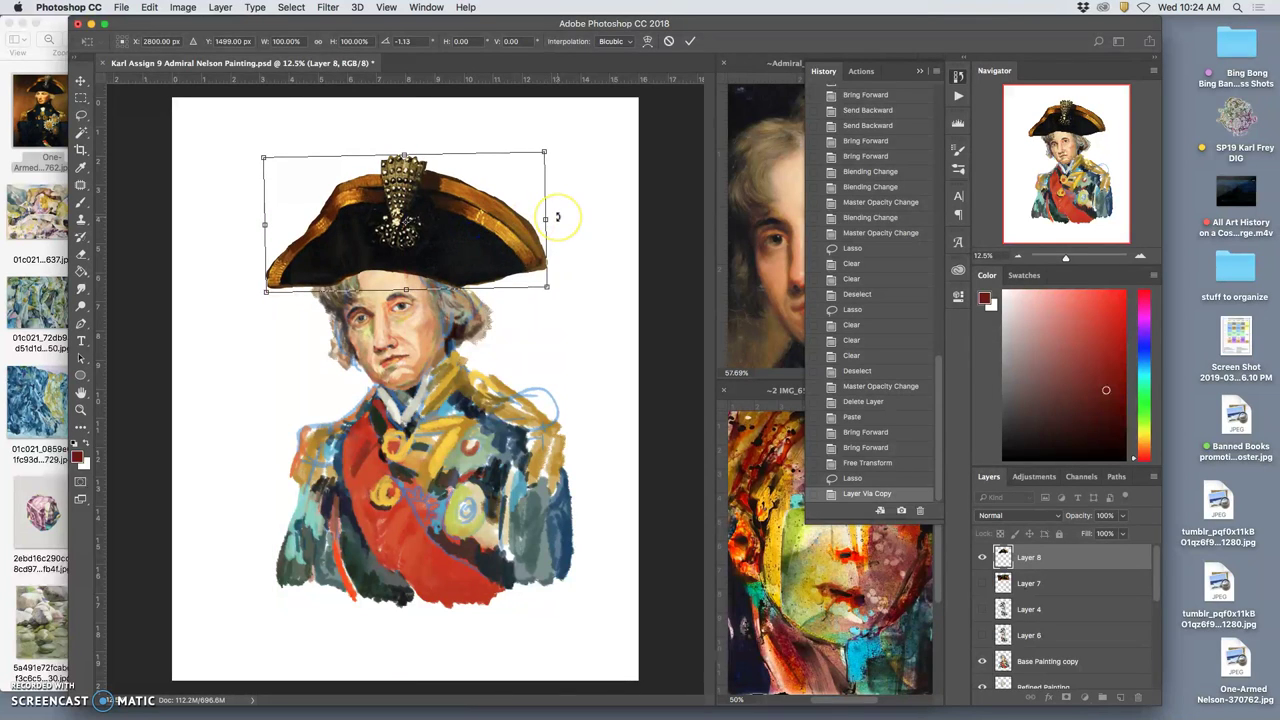
key("Return")
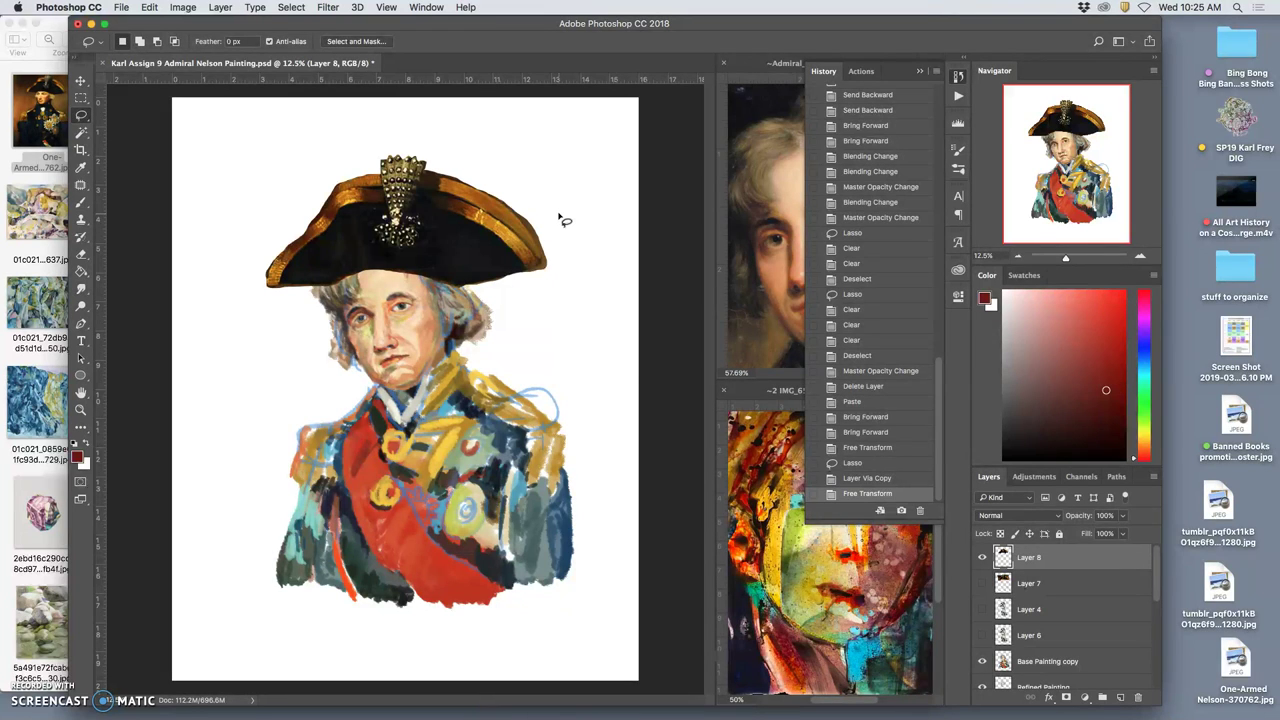
Step: Enlarge the hat to about 104% and nudge it up-right onto the head
key("super+t")
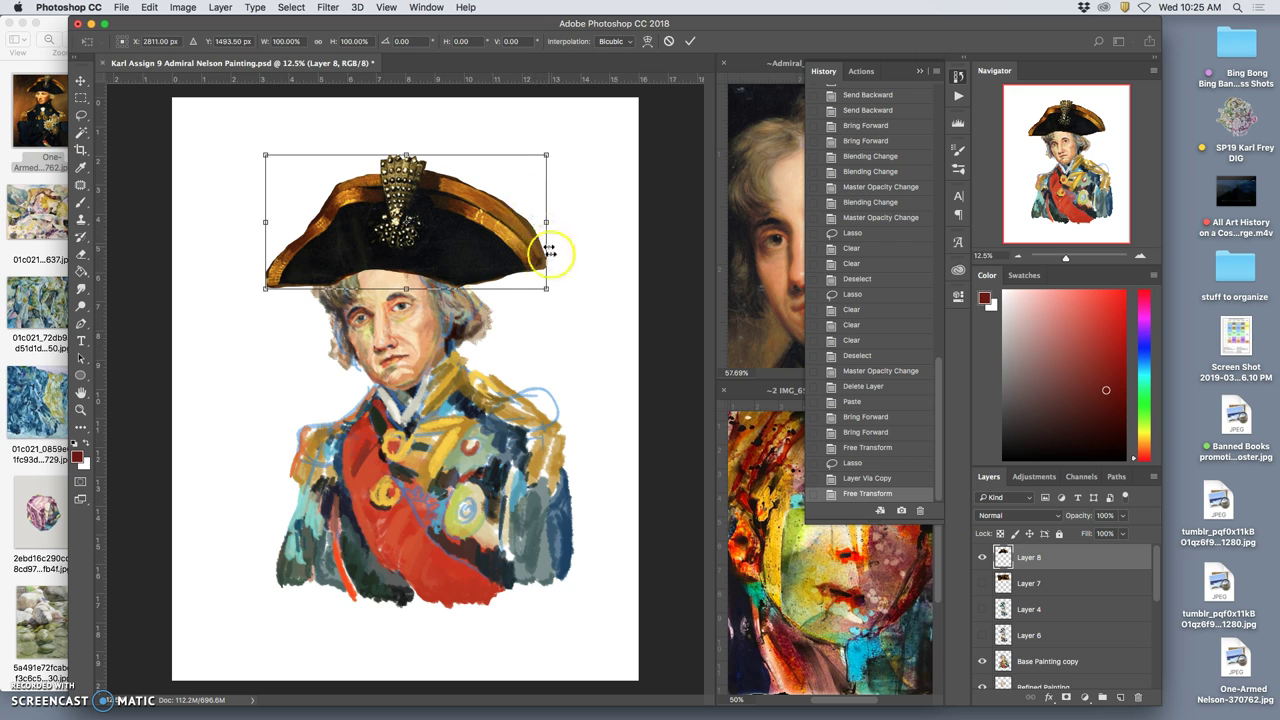
left_click(545, 289)
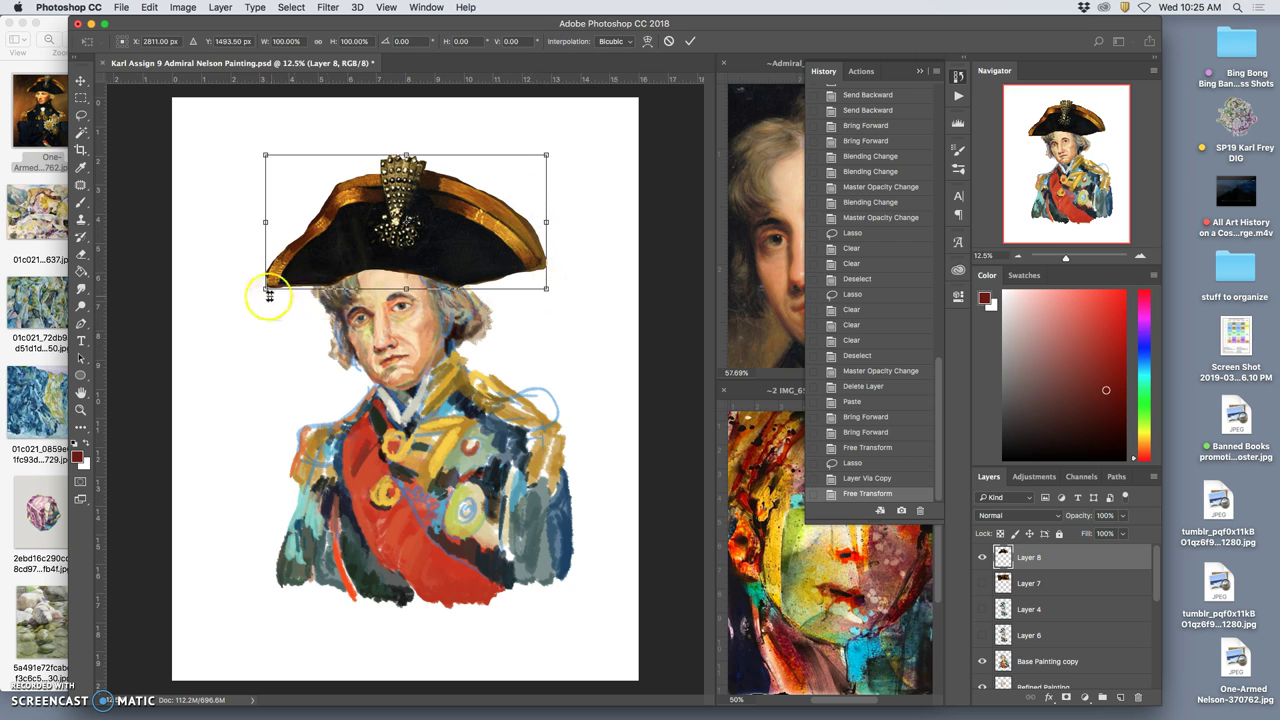
left_click_drag(265, 289, 253, 296)
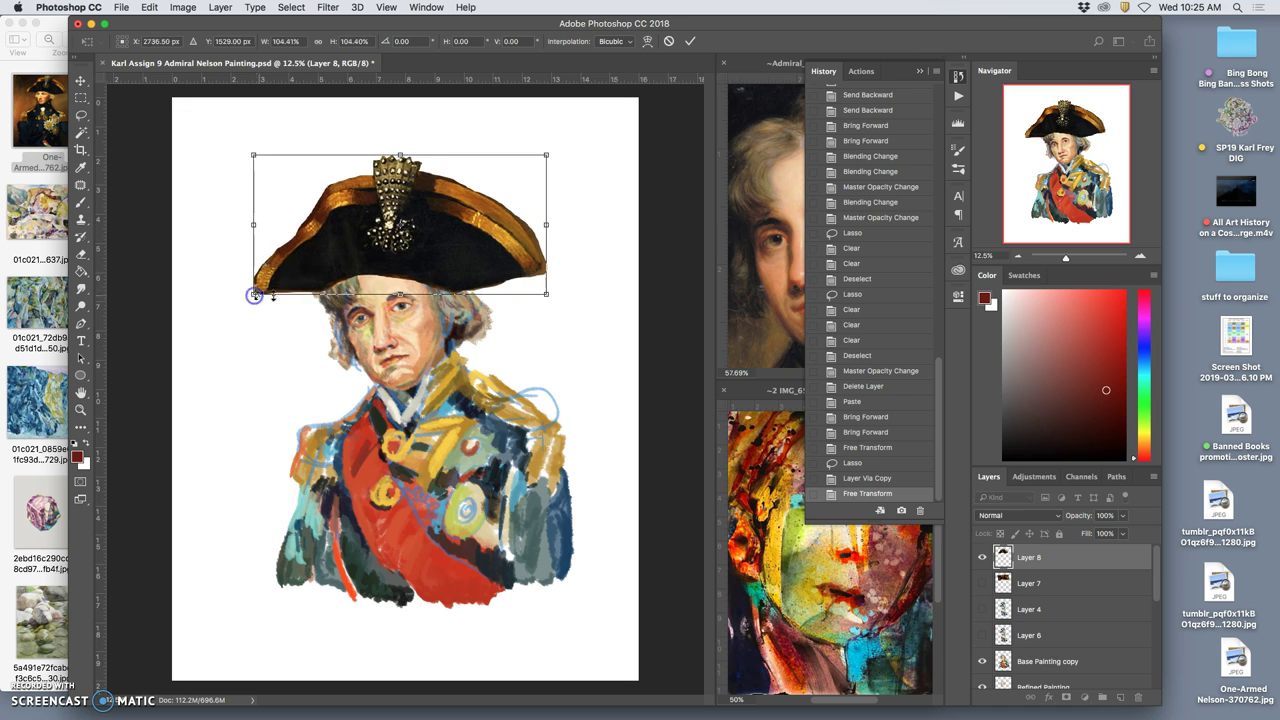
left_click(500, 266)
left_click_drag(507, 260, 507, 257)
double_click(507, 257)
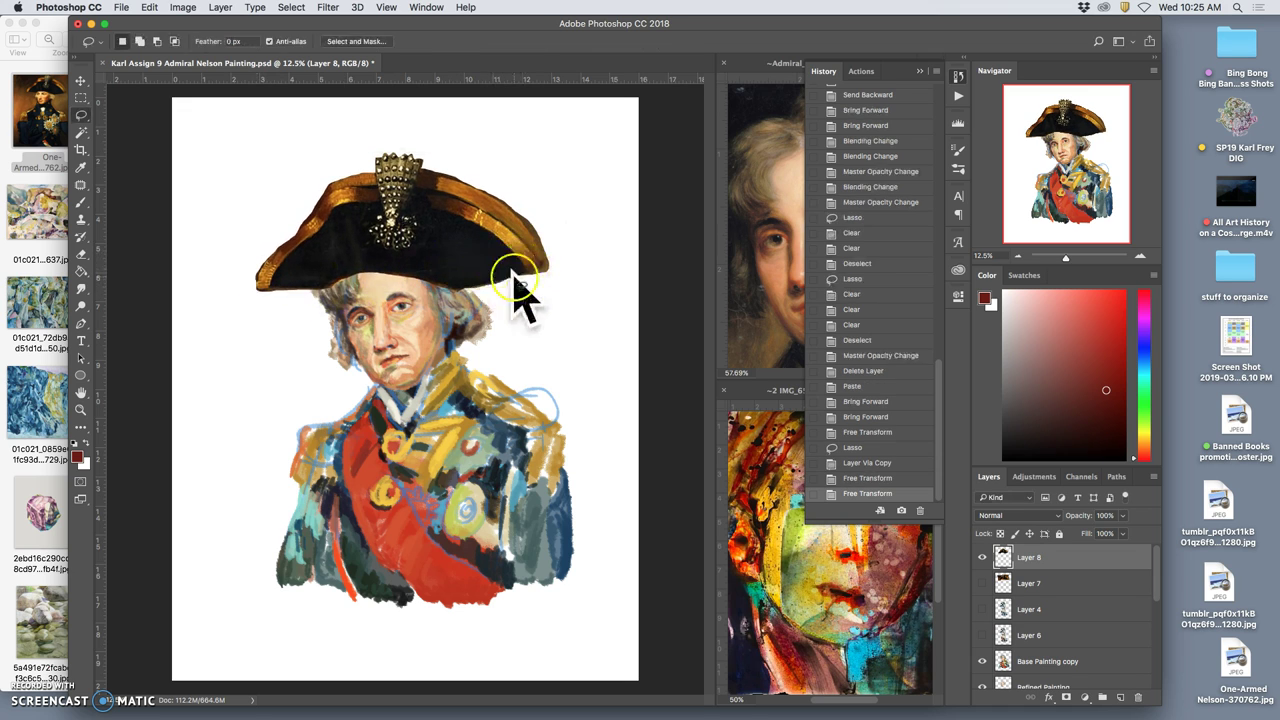
Step: Delete the leftover rectangular hat Layer 7 and reselect Layer 8
mouse_move(996, 545)
left_mouse_down()
mouse_move(1030, 568)
mouse_move(1047, 558)
left_mouse_up()
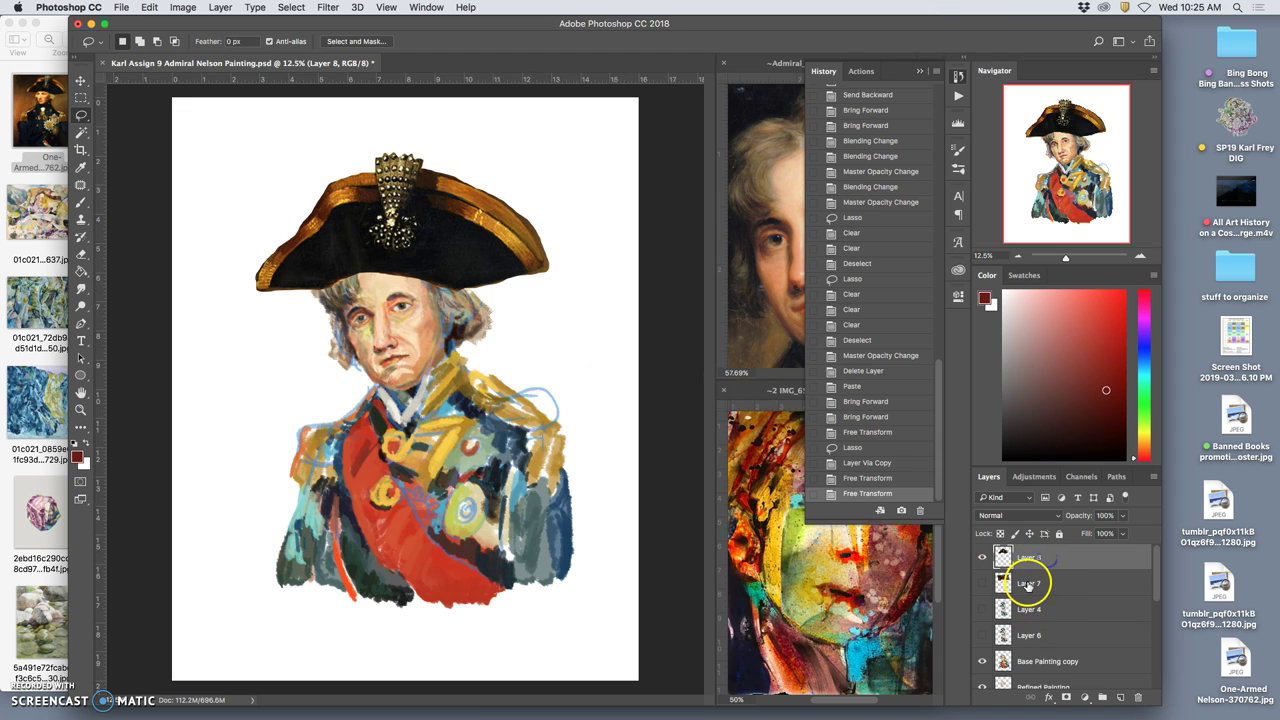
left_click(1028, 585)
key("Delete")
left_click(1046, 556)
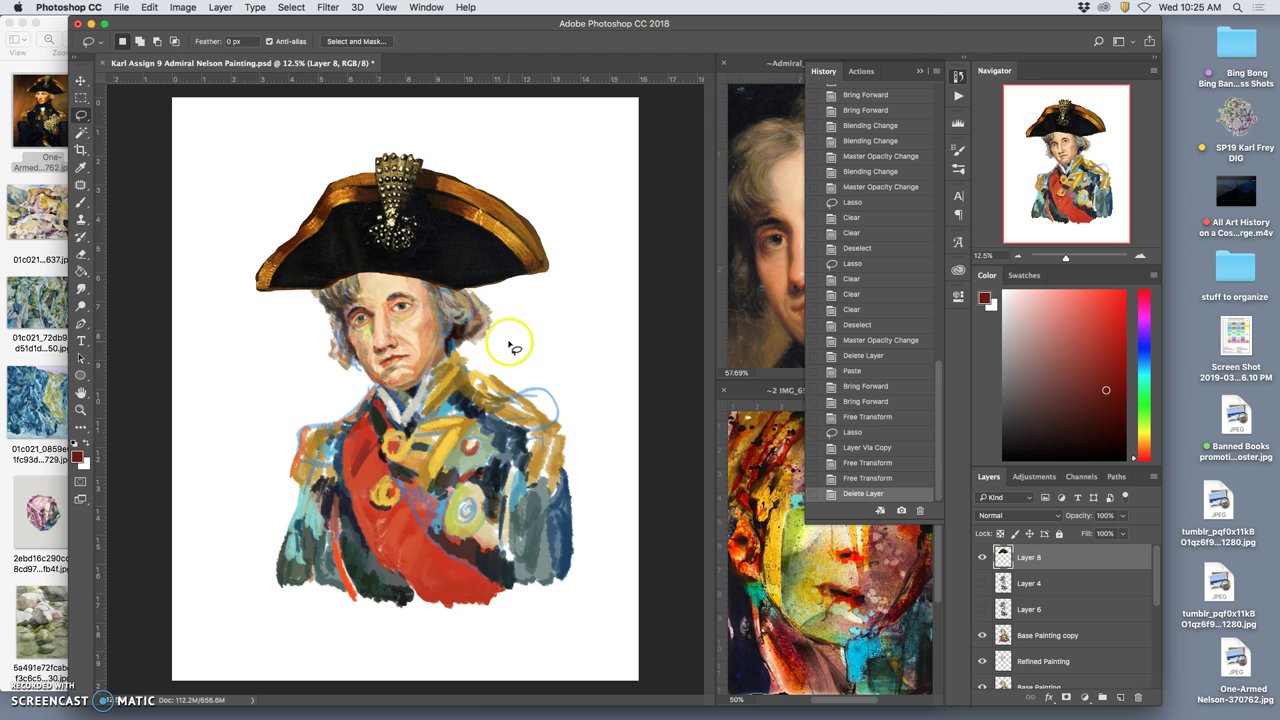
Step: Color Balance the hat: midtones toward blue, highlights adjusted, shadows toward cyan at -25/+3/+3
left_click(190, 8)
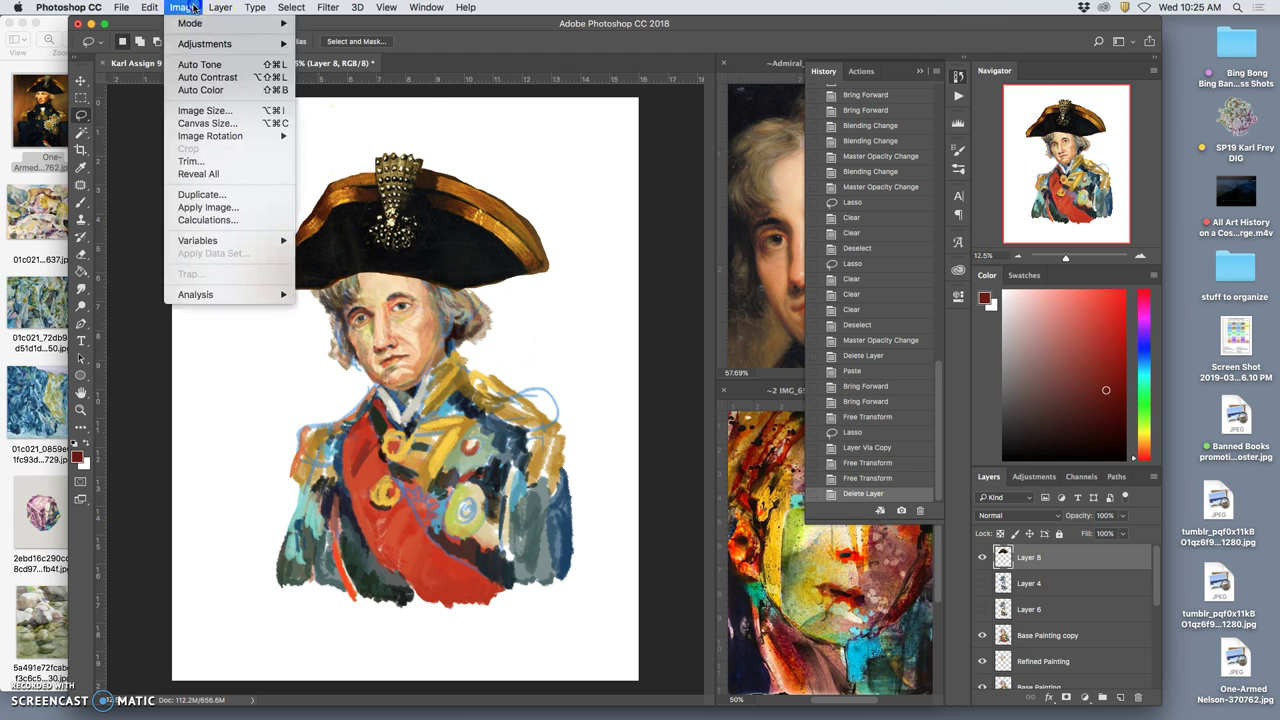
mouse_move(205, 43)
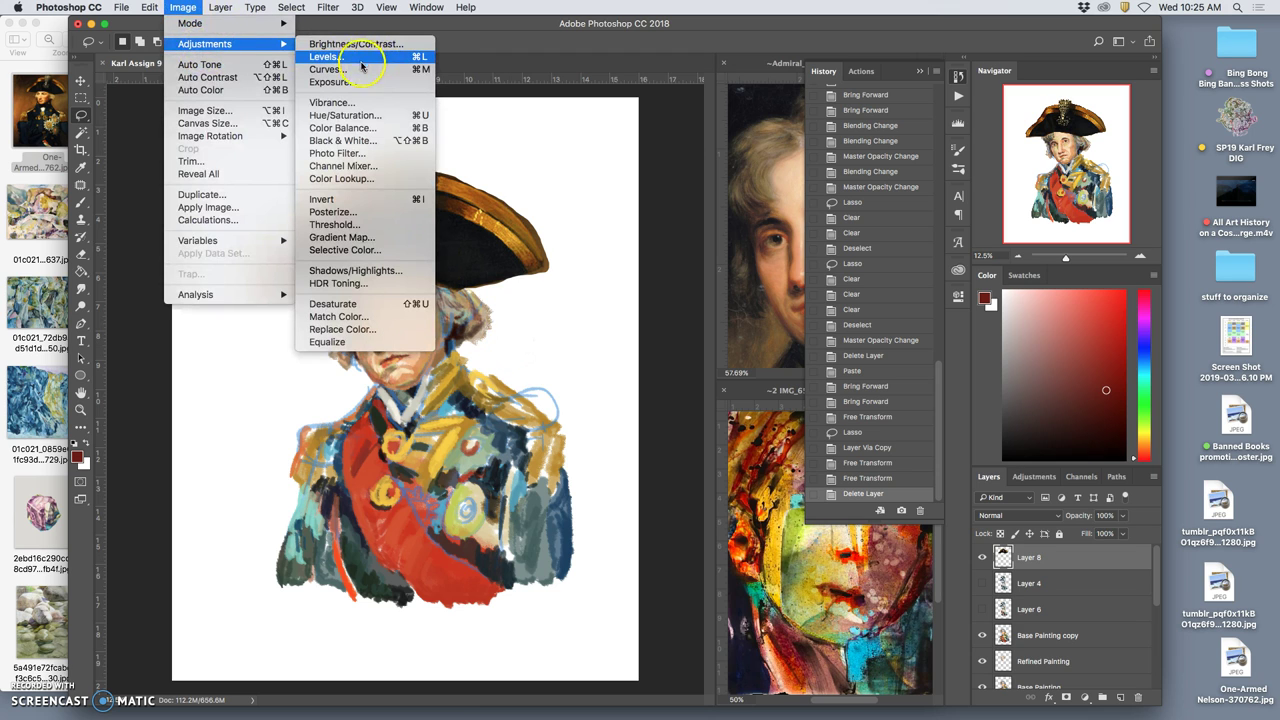
left_click(386, 131)
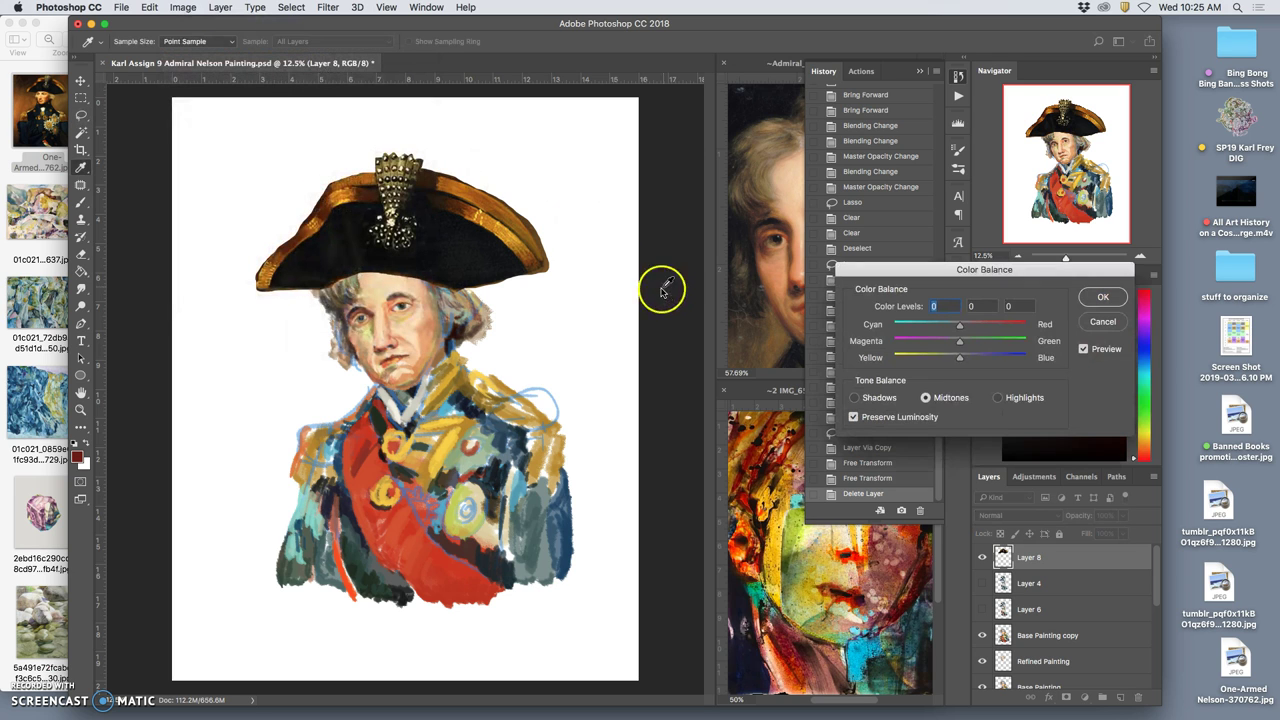
mouse_move(960, 357)
left_mouse_down()
mouse_move(986, 357)
mouse_move(924, 327)
mouse_move(981, 342)
mouse_move(941, 361)
left_mouse_up()
left_click(997, 397)
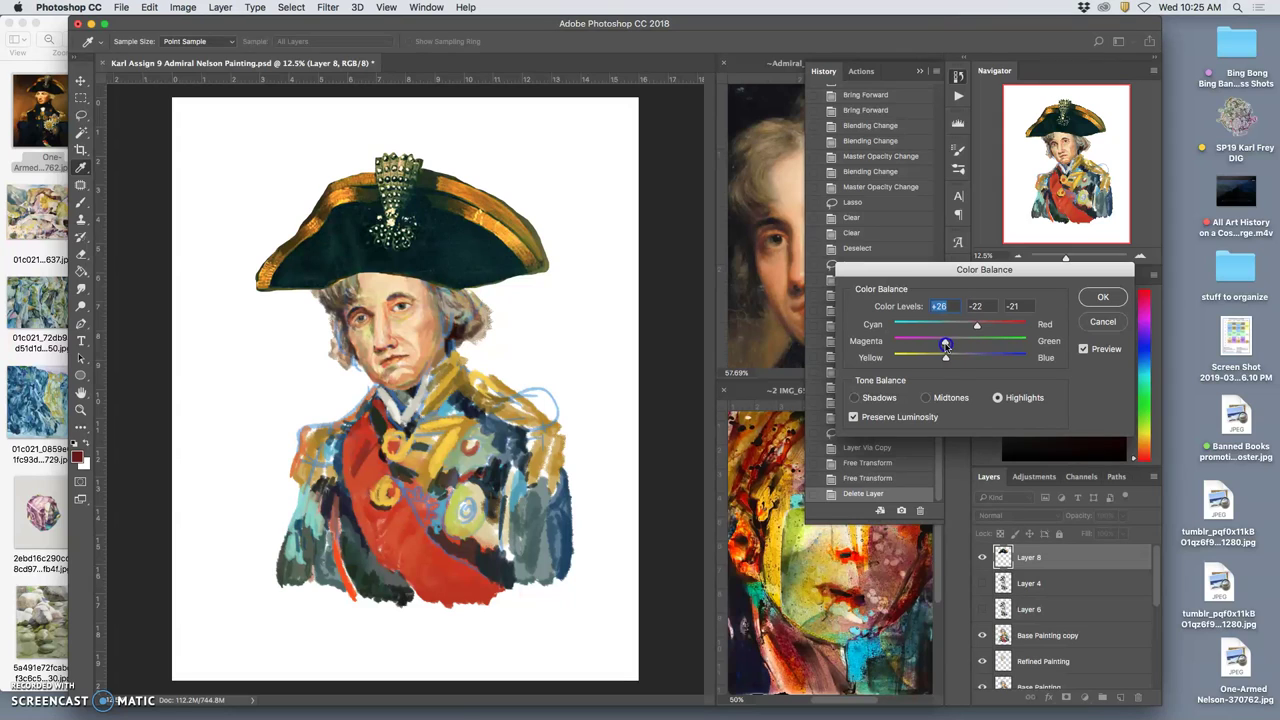
left_click(854, 397)
mouse_move(959, 326)
left_mouse_down()
mouse_move(943, 330)
mouse_move(983, 355)
mouse_move(962, 359)
mouse_move(961, 345)
left_mouse_up()
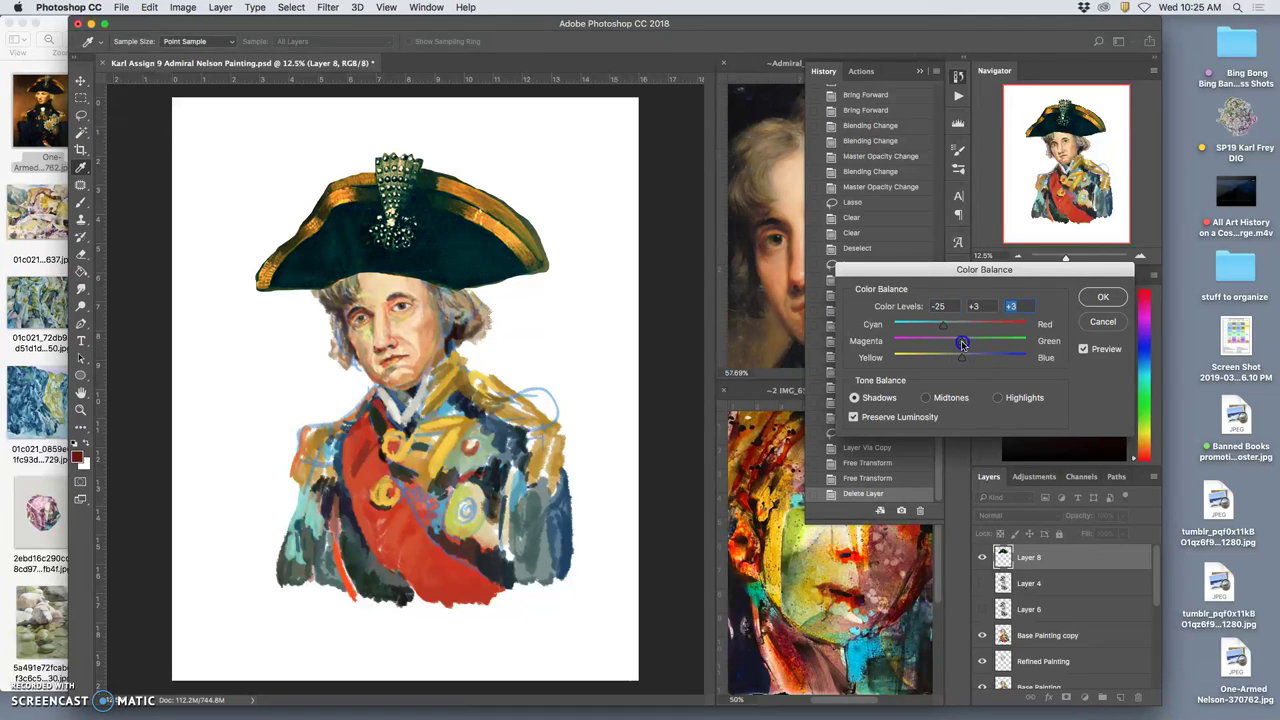
Step: Commit the Color Balance, then apply Levels with input 3/1.10/255 and output white 229
left_click(1099, 297)
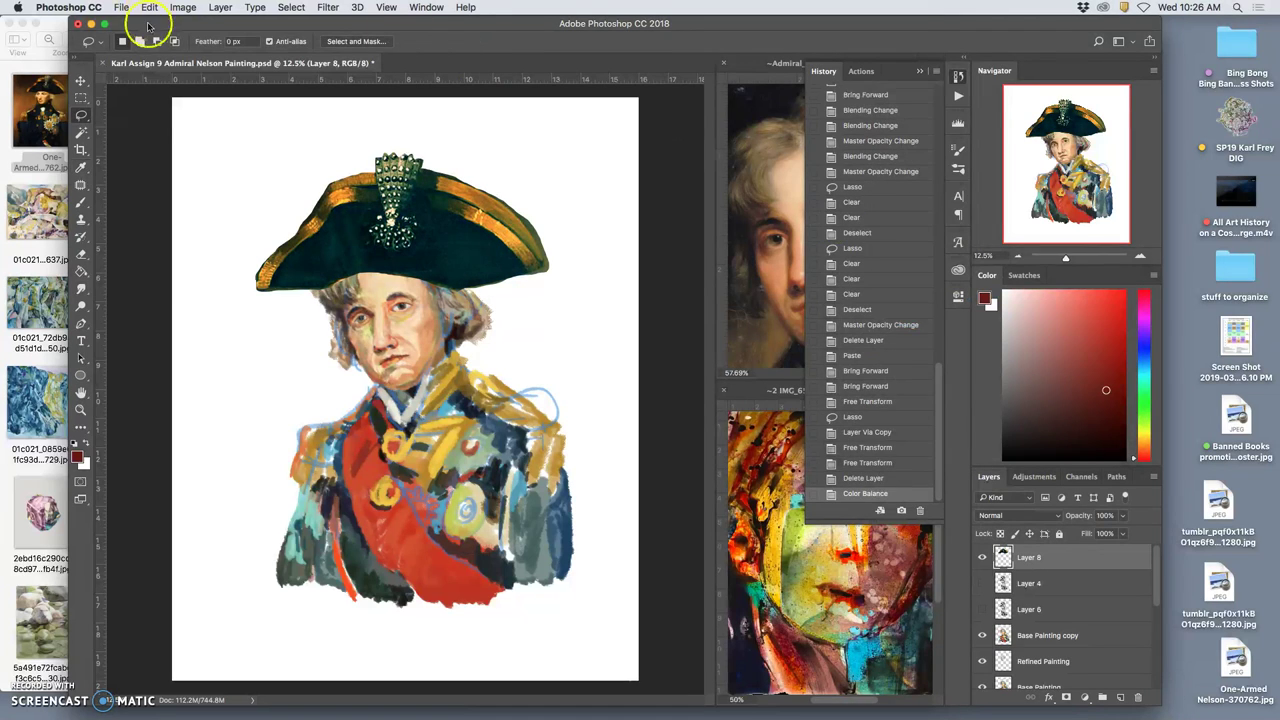
left_click(182, 8)
mouse_move(205, 44)
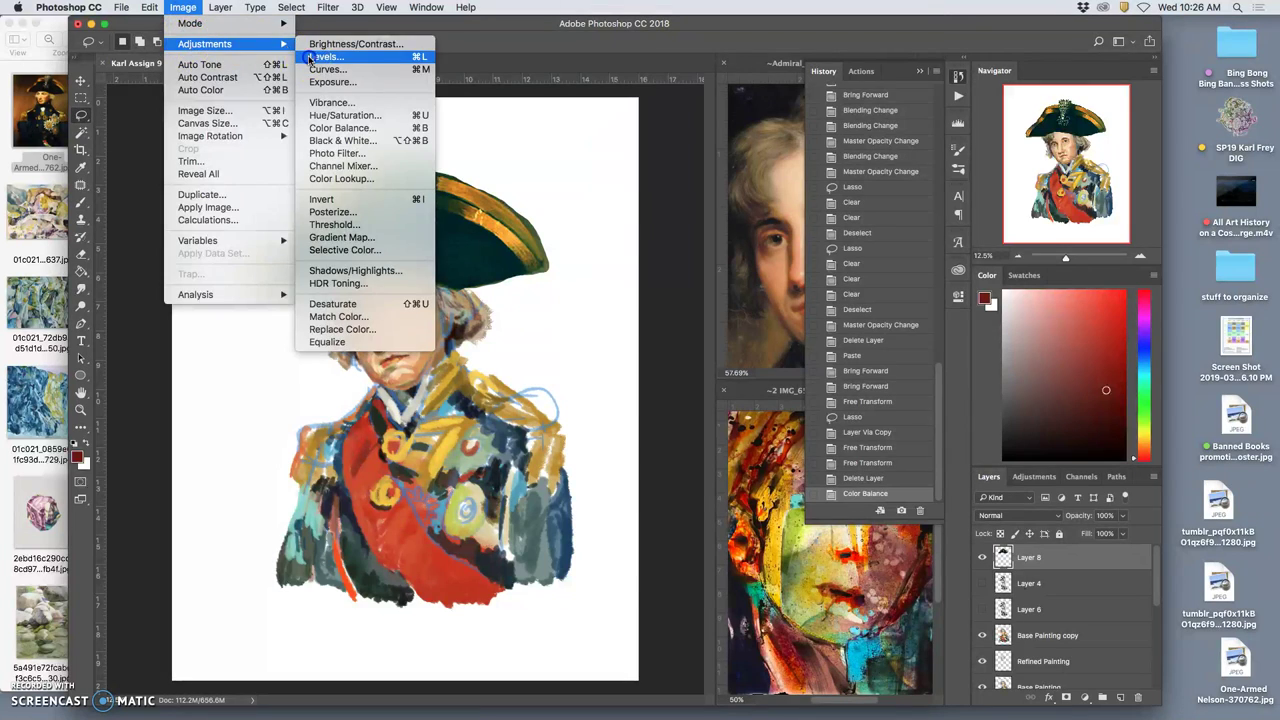
left_click(310, 57)
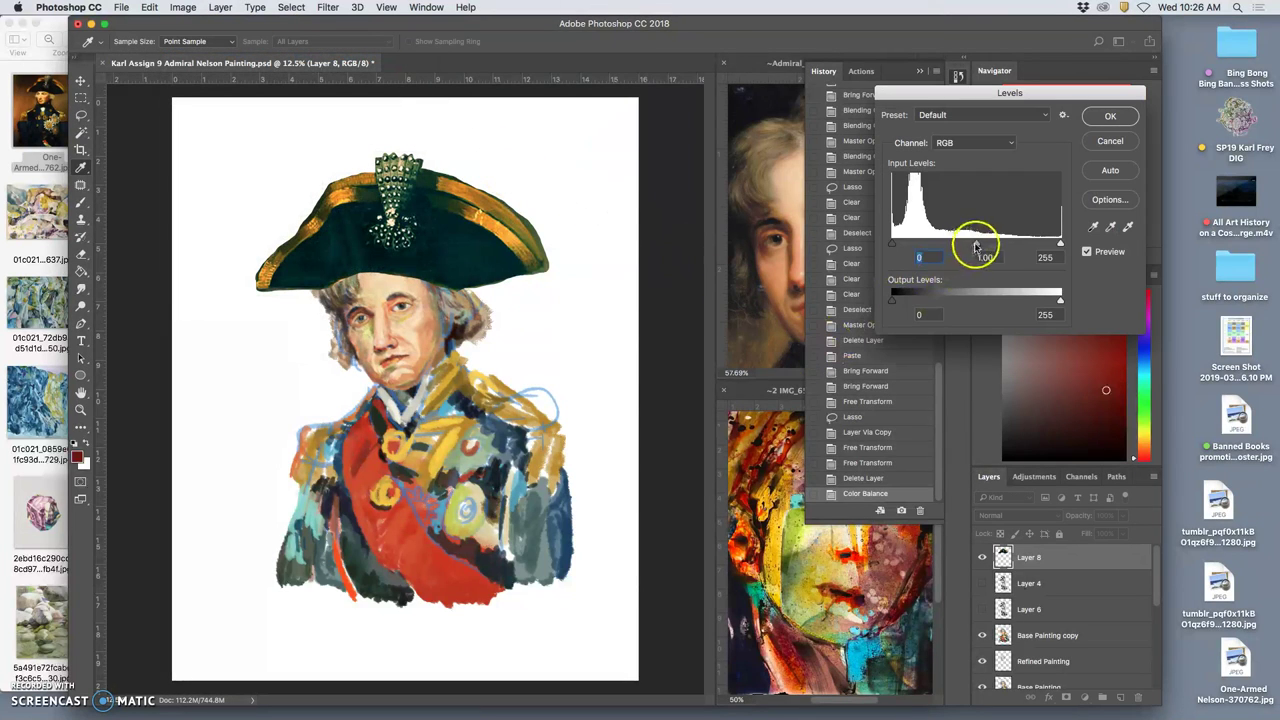
mouse_move(977, 245)
left_mouse_down()
mouse_move(992, 245)
mouse_move(970, 243)
left_mouse_up()
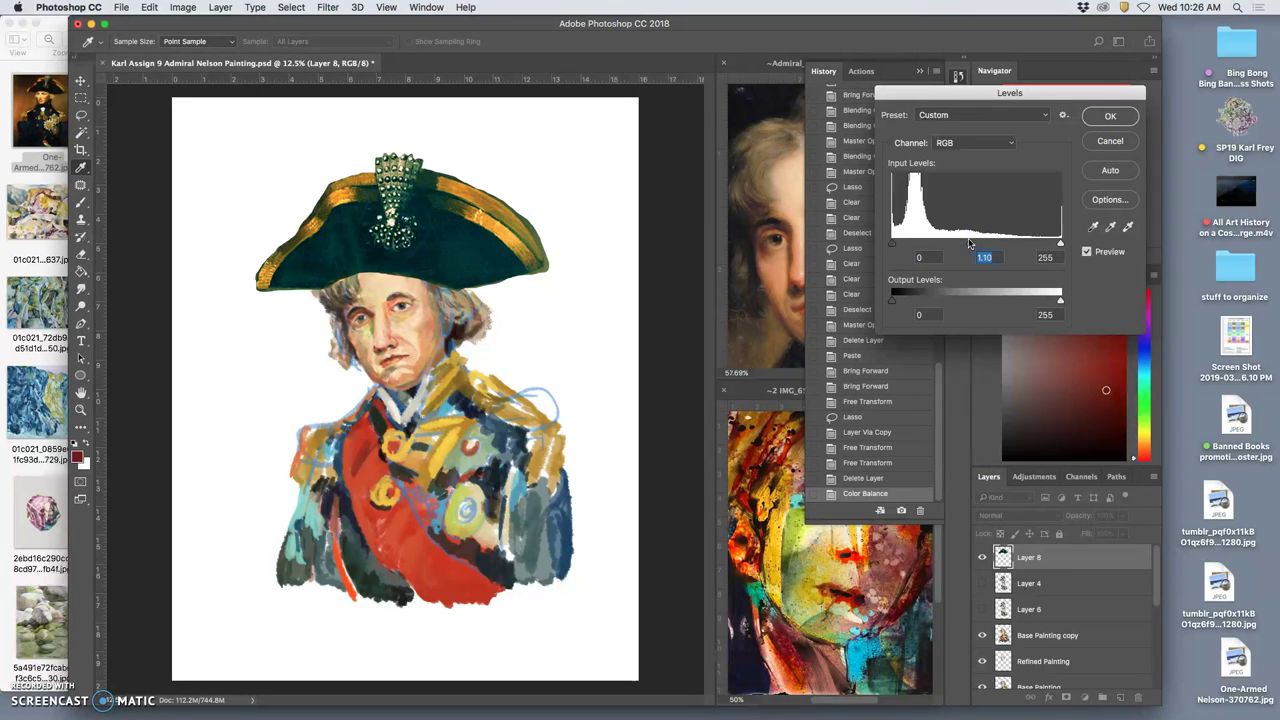
left_click_drag(1060, 299, 1043, 300)
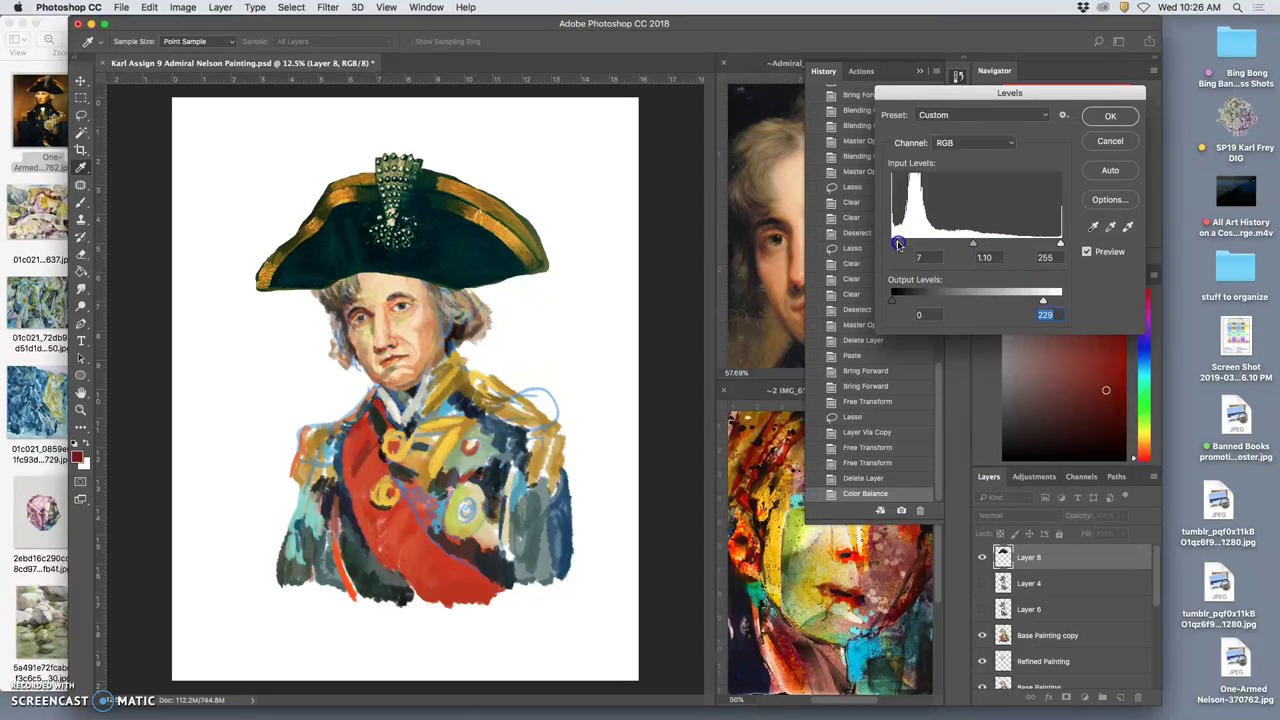
left_click_drag(893, 244, 901, 245)
left_click(1110, 117)
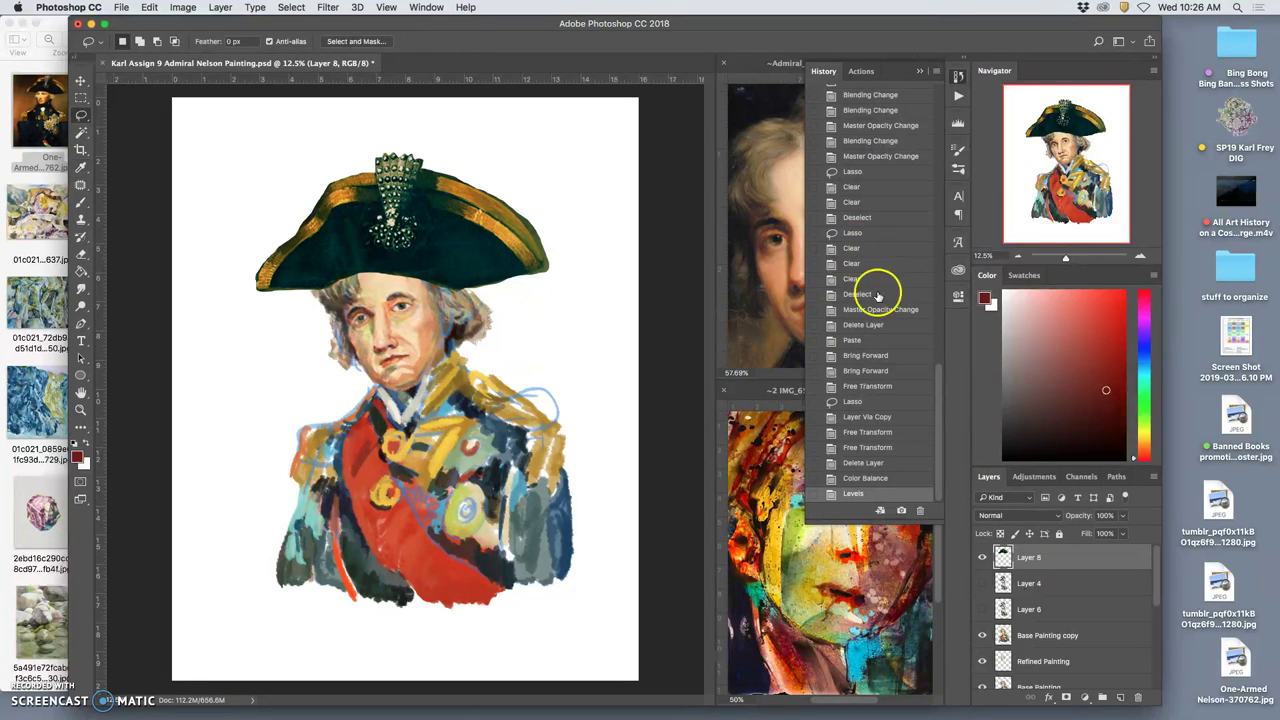
Step: Fade the hat layer to 64% opacity and add a new layer named 'hat painting'
left_click(1121, 515)
left_click_drag(1110, 537, 1100, 534)
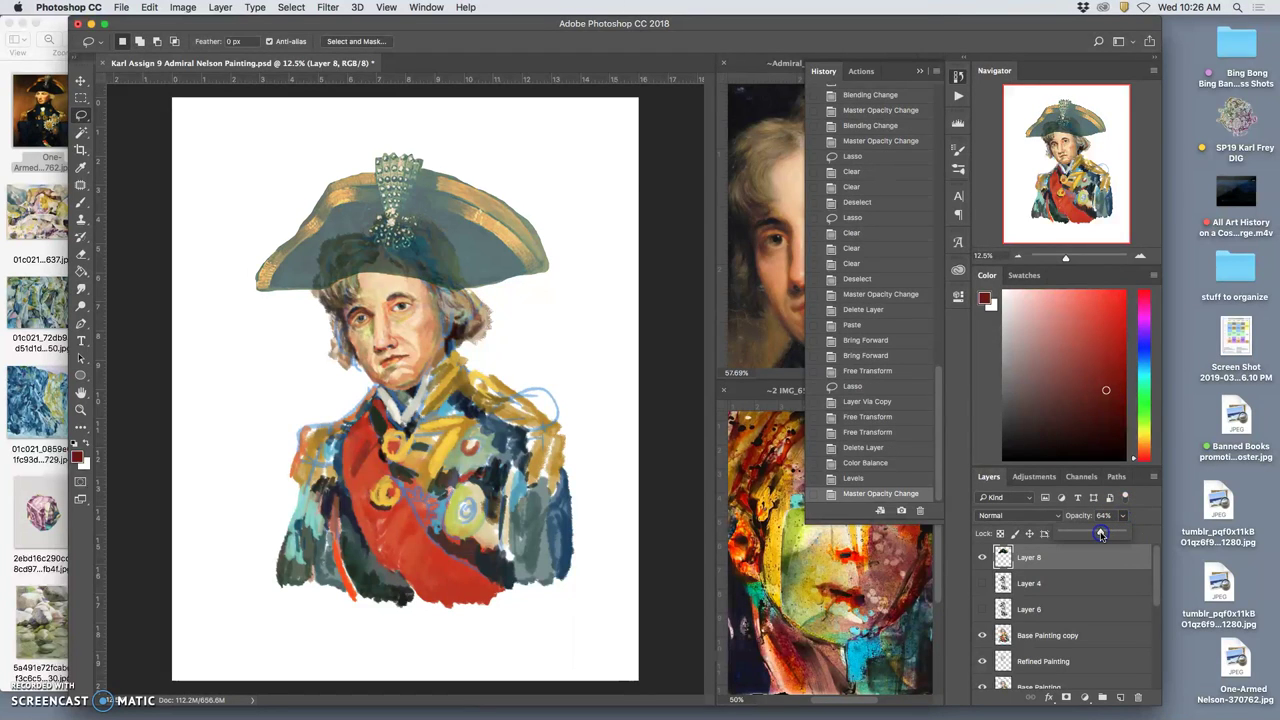
left_click(1120, 697)
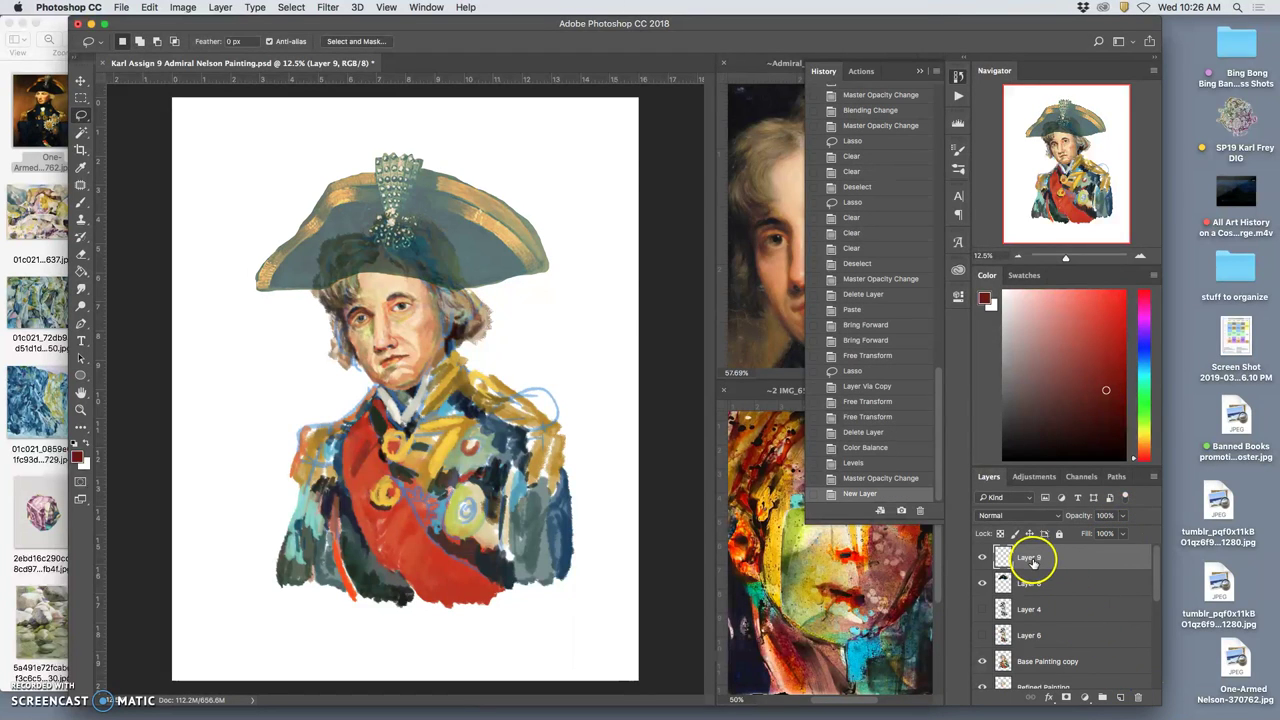
type("hat painting")
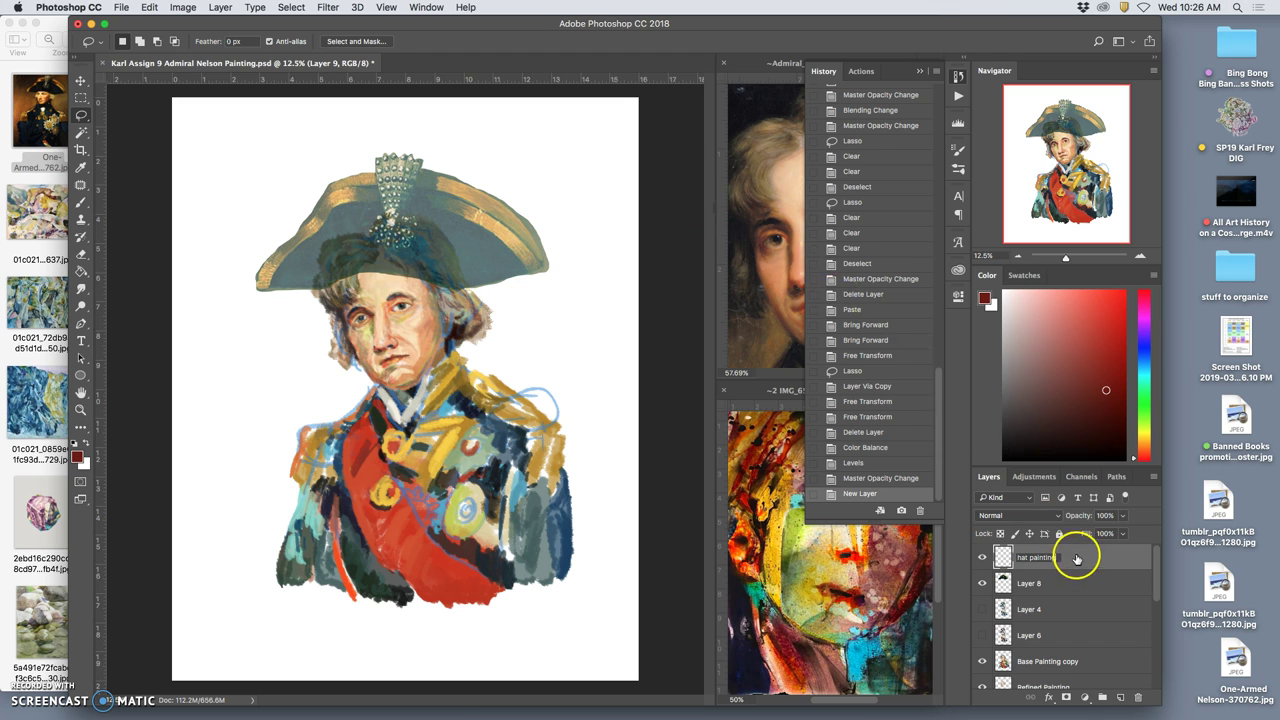
left_click(1076, 556)
left_click(81, 202)
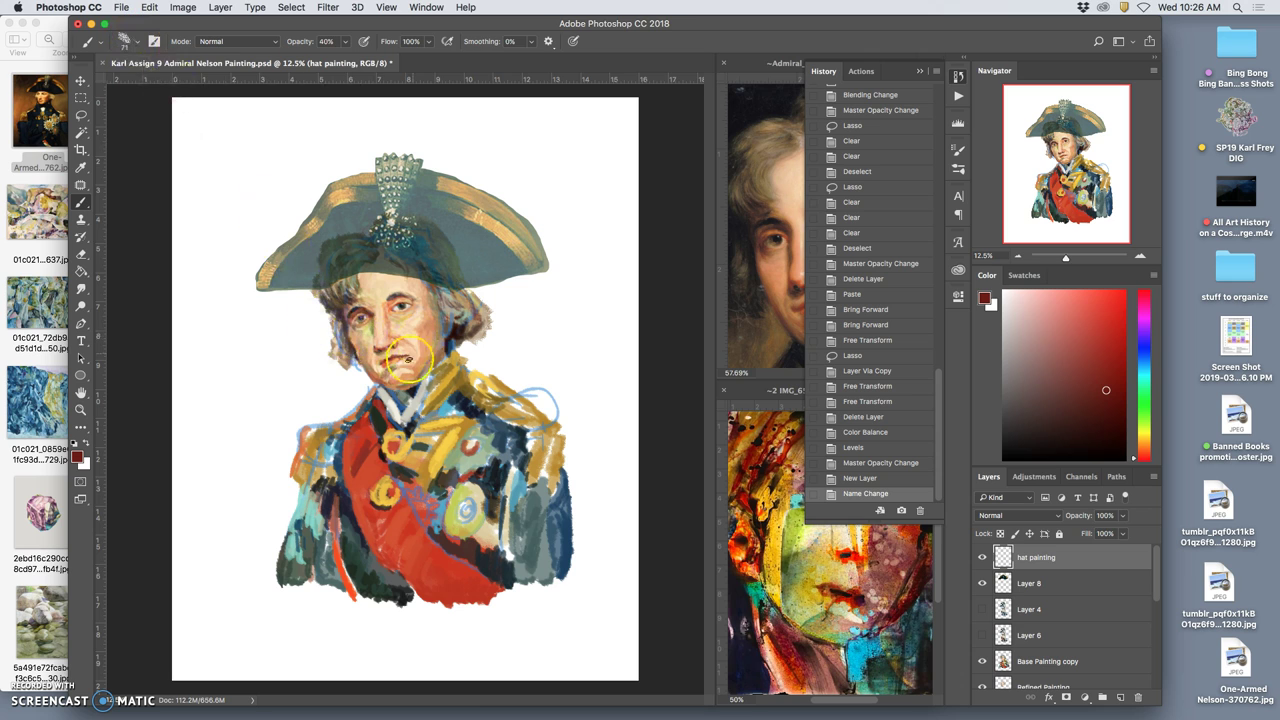
Step: Sample dark blue from the coat and paint it over the hat's left brim
left_click(338, 497, "alt")
left_click_drag(316, 264, 296, 274)
left_click_drag(298, 262, 302, 278)
left_click_drag(302, 268, 306, 270)
left_click_drag(306, 266, 306, 270)
left_click_drag(308, 258, 314, 268)
left_click_drag(312, 256, 322, 260)
left_click_drag(316, 258, 310, 264)
left_click_drag(306, 268, 300, 286)
left_click_drag(302, 270, 294, 282)
left_click_drag(298, 272, 286, 282)
left_click_drag(292, 268, 284, 280)
left_click_drag(294, 264, 286, 278)
Step: Set the brush to 175 px at about 72% opacity
left_click(344, 42)
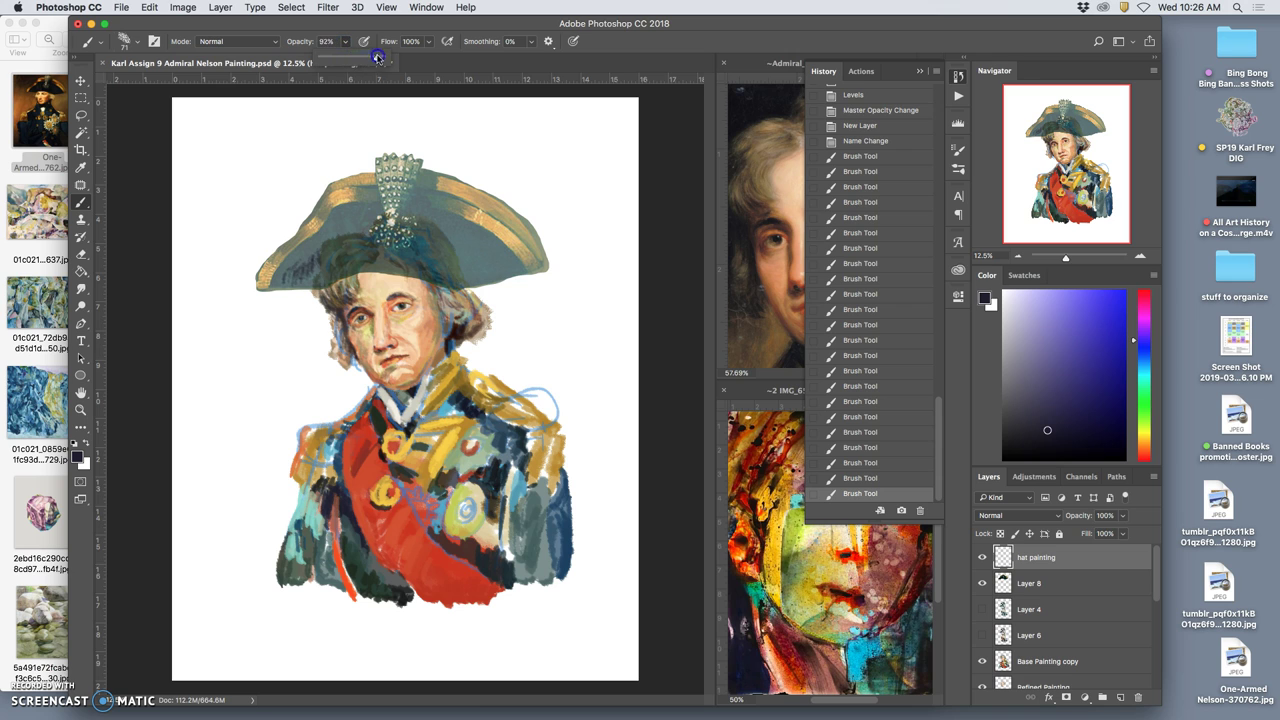
left_click(124, 41)
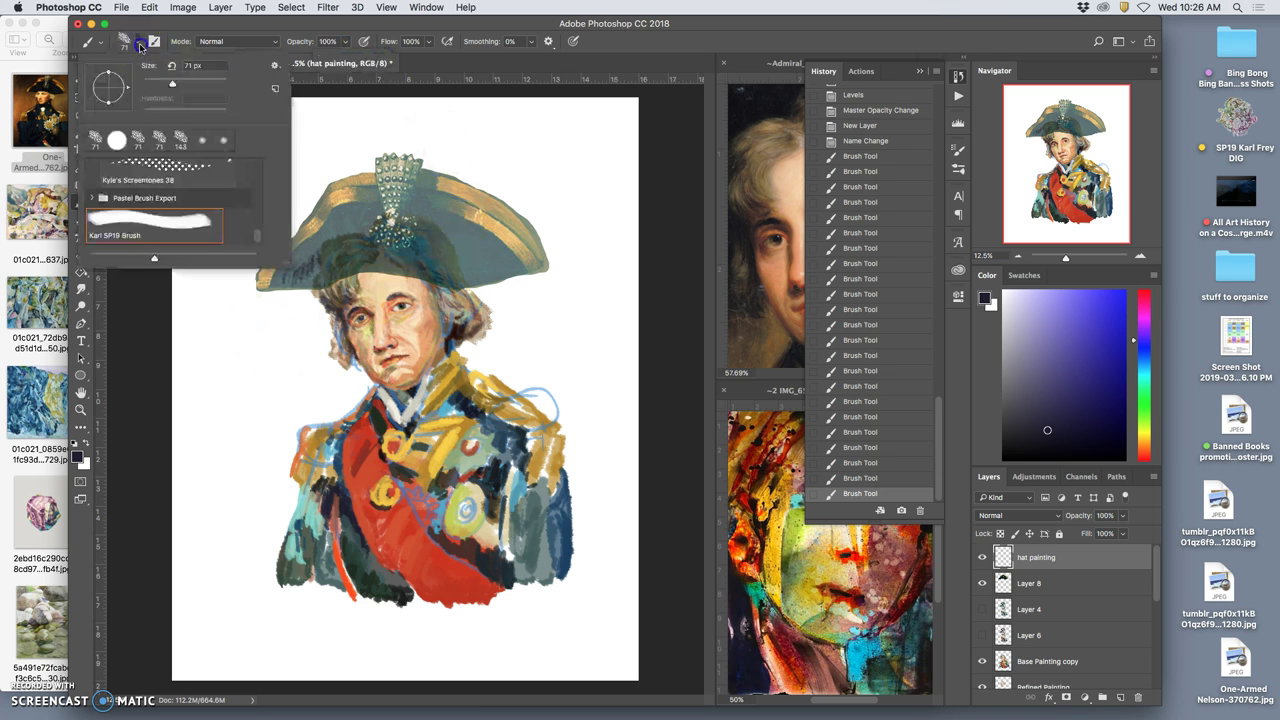
left_click(347, 42)
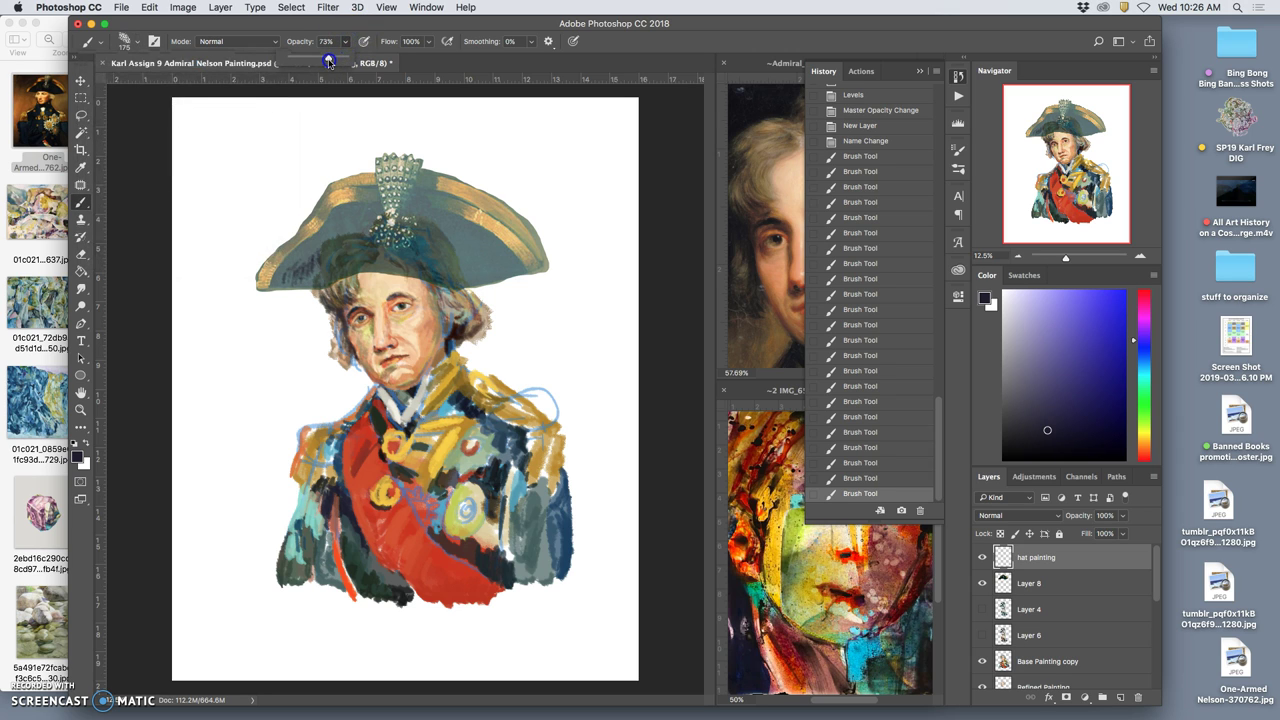
mouse_move(357, 251)
left_mouse_down()
mouse_move(332, 236)
mouse_move(311, 259)
left_mouse_up()
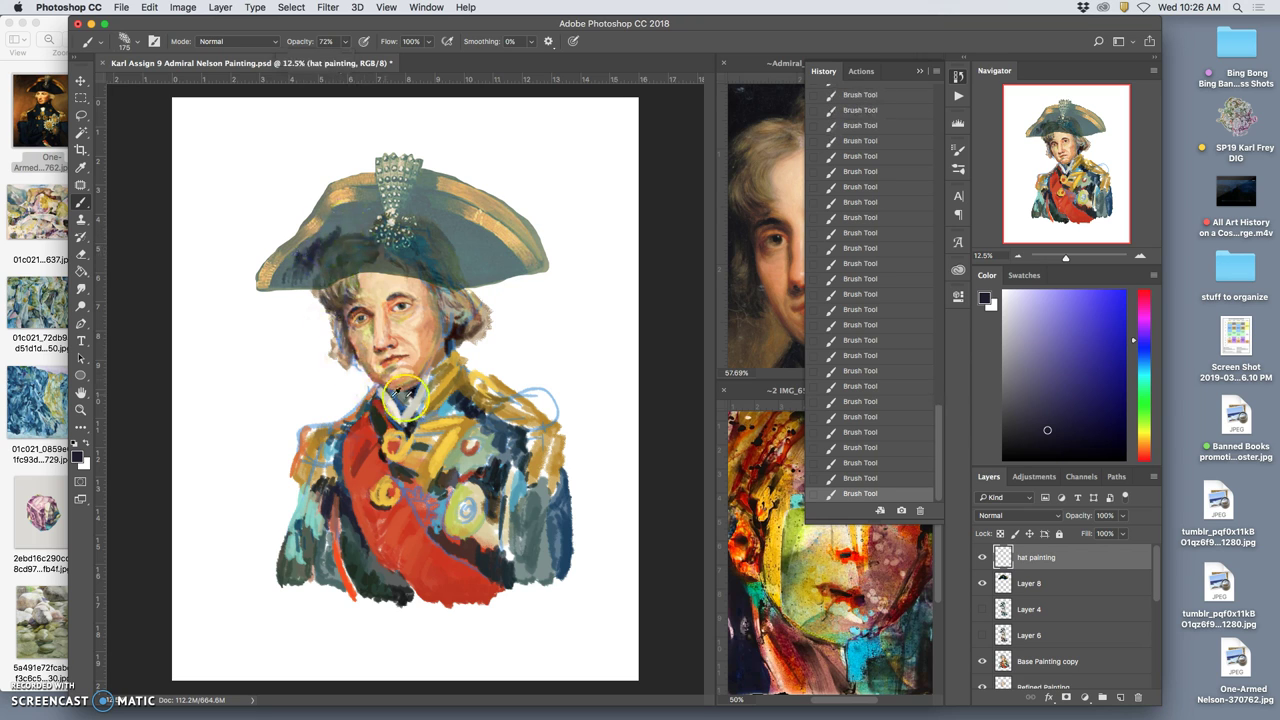
Step: Sample dark navy from the collar and hat crown for the crown strokes
left_click(445, 409, "alt")
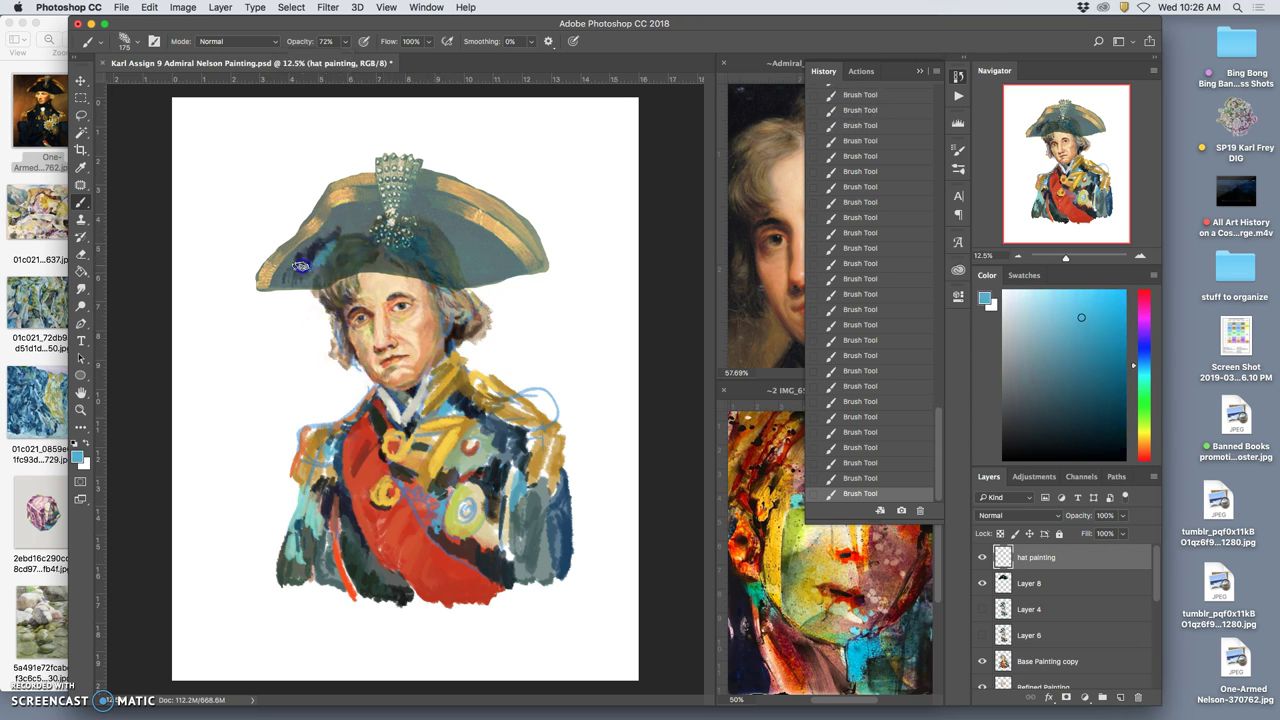
left_click(445, 380, "alt")
left_click(348, 227, "alt")
left_click(372, 220, "alt")
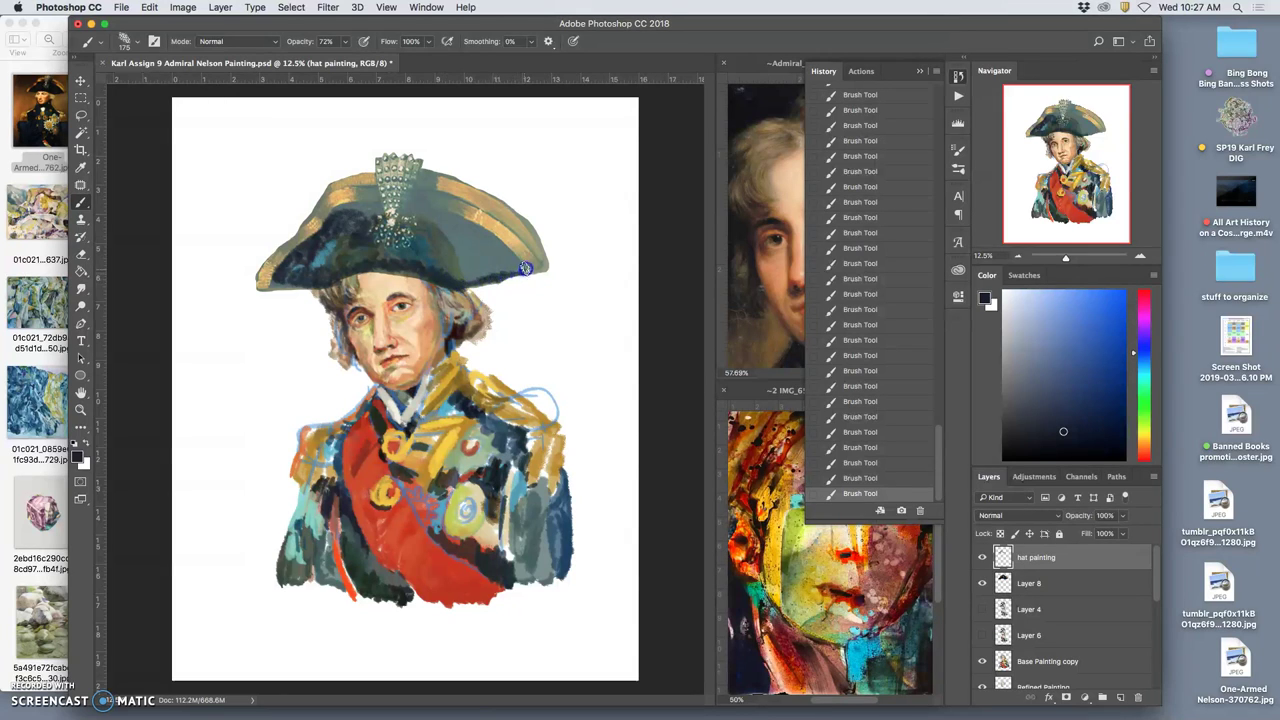
Step: Paint gold along the hat's top-left edge and yellow-tan over the left brim tip
left_click(447, 379, "alt")
left_click_drag(350, 200, 306, 235)
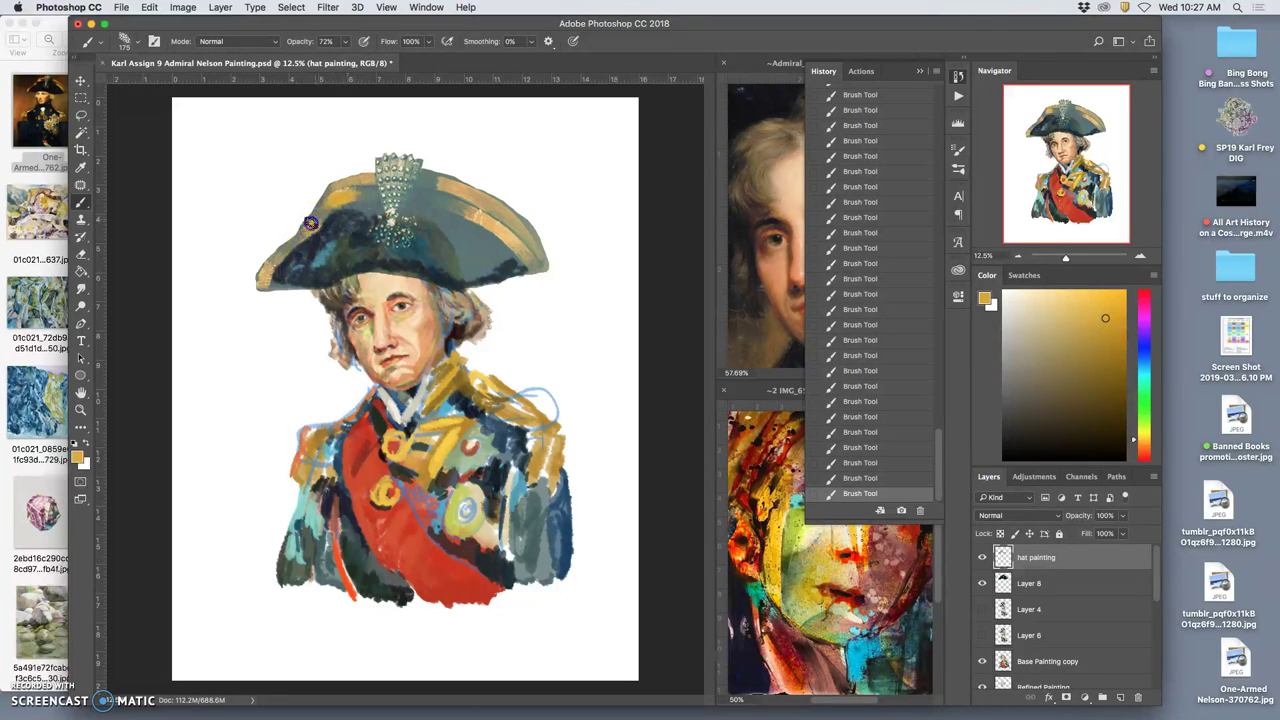
left_click(396, 402)
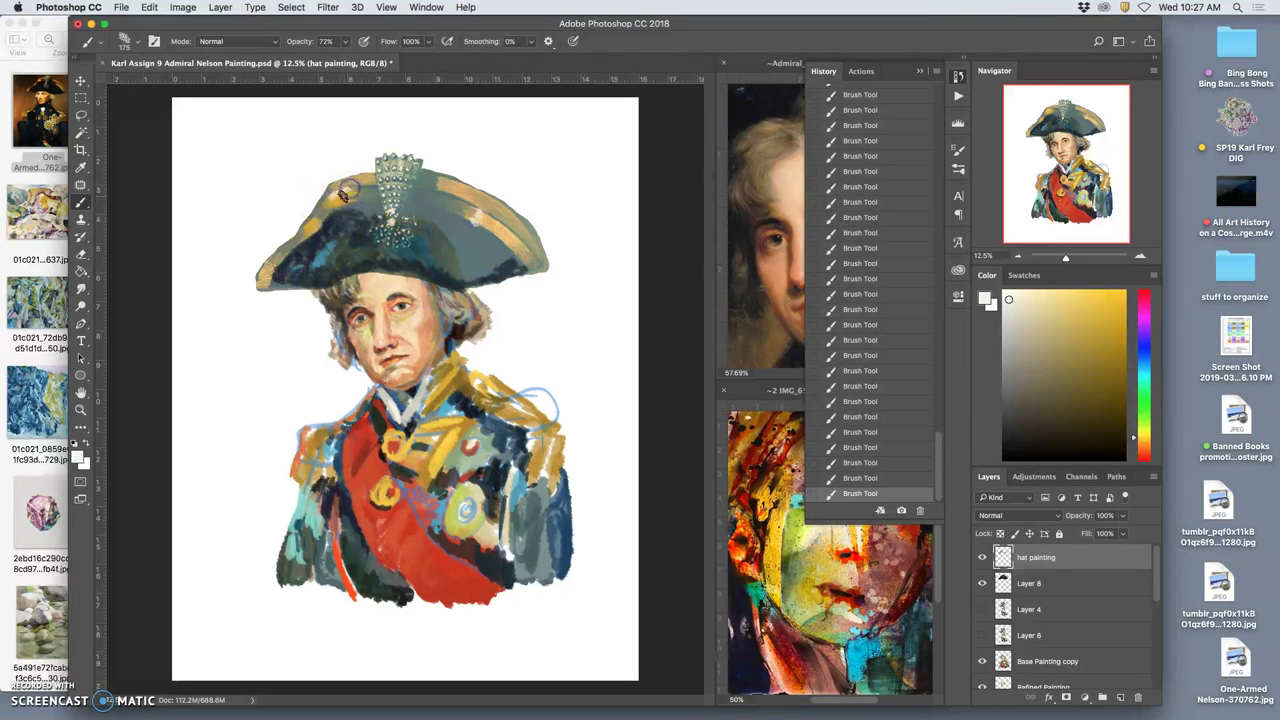
left_click(455, 442, "alt")
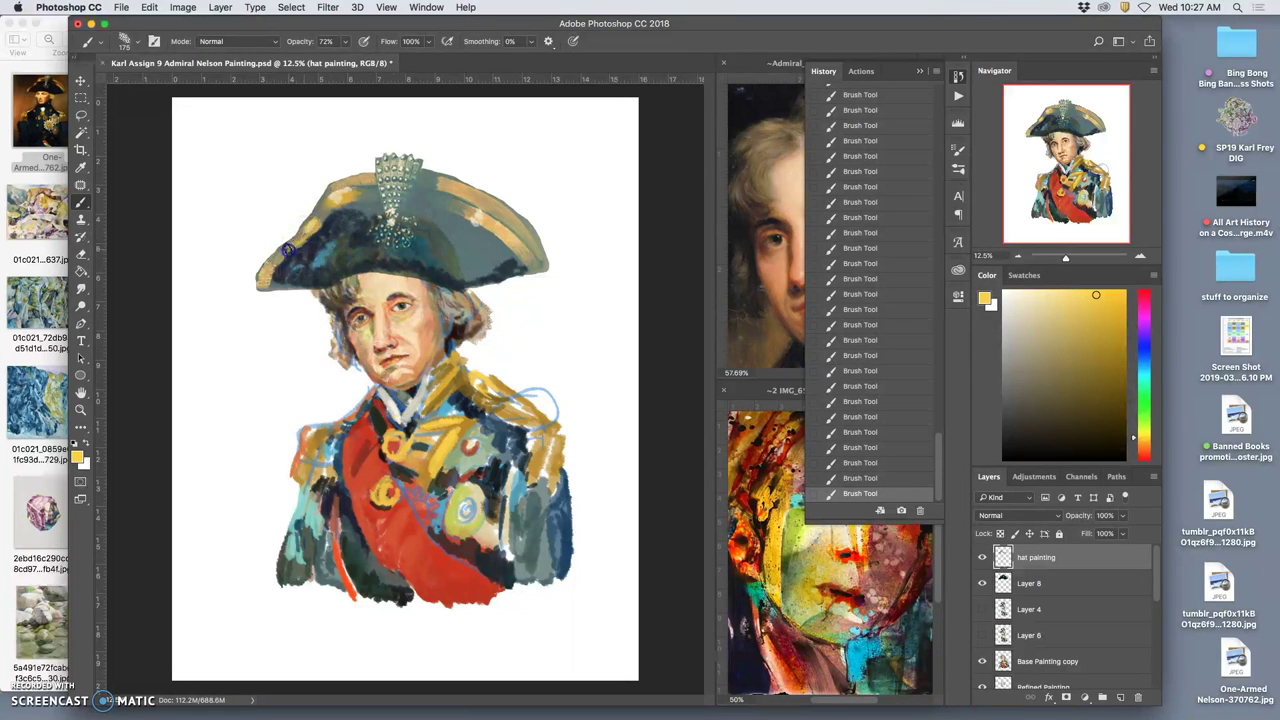
left_click_drag(262, 280, 272, 264)
Step: Dab light cream dots down from the jewelled cockade, then sample a teal-grey
left_click(474, 441, "alt")
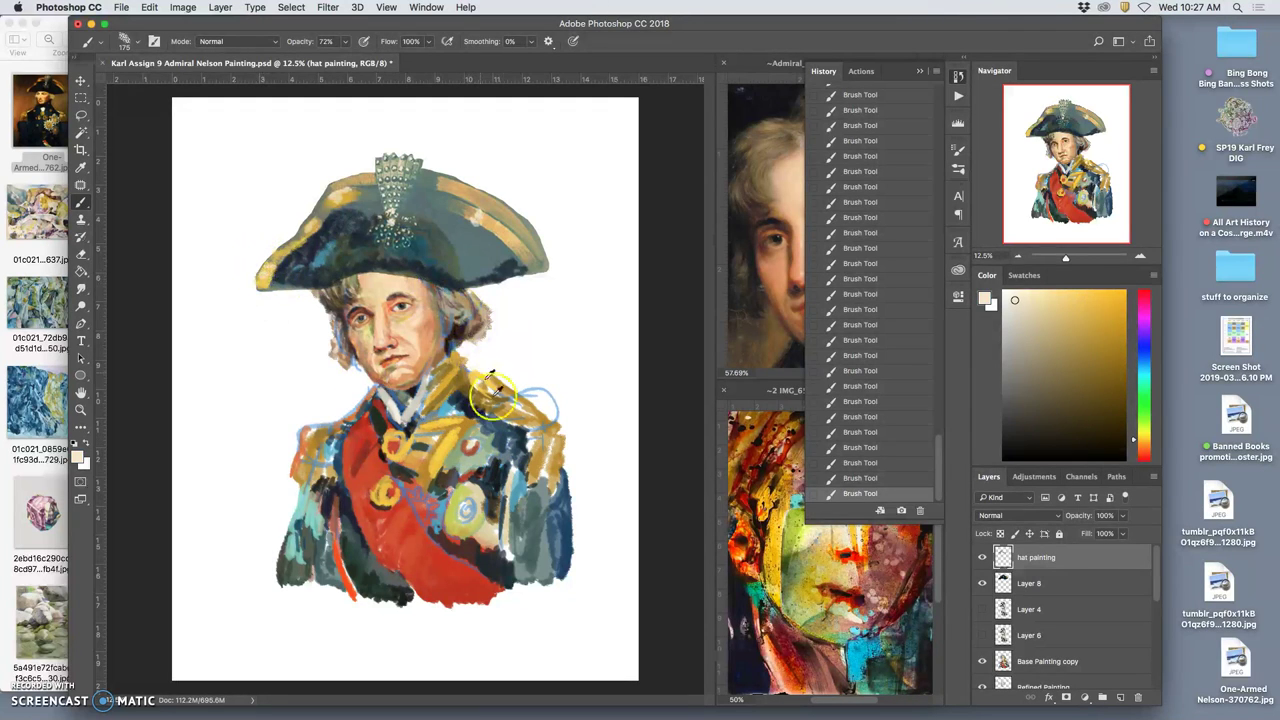
left_click(398, 225, "alt")
left_click_drag(390, 225, 397, 257)
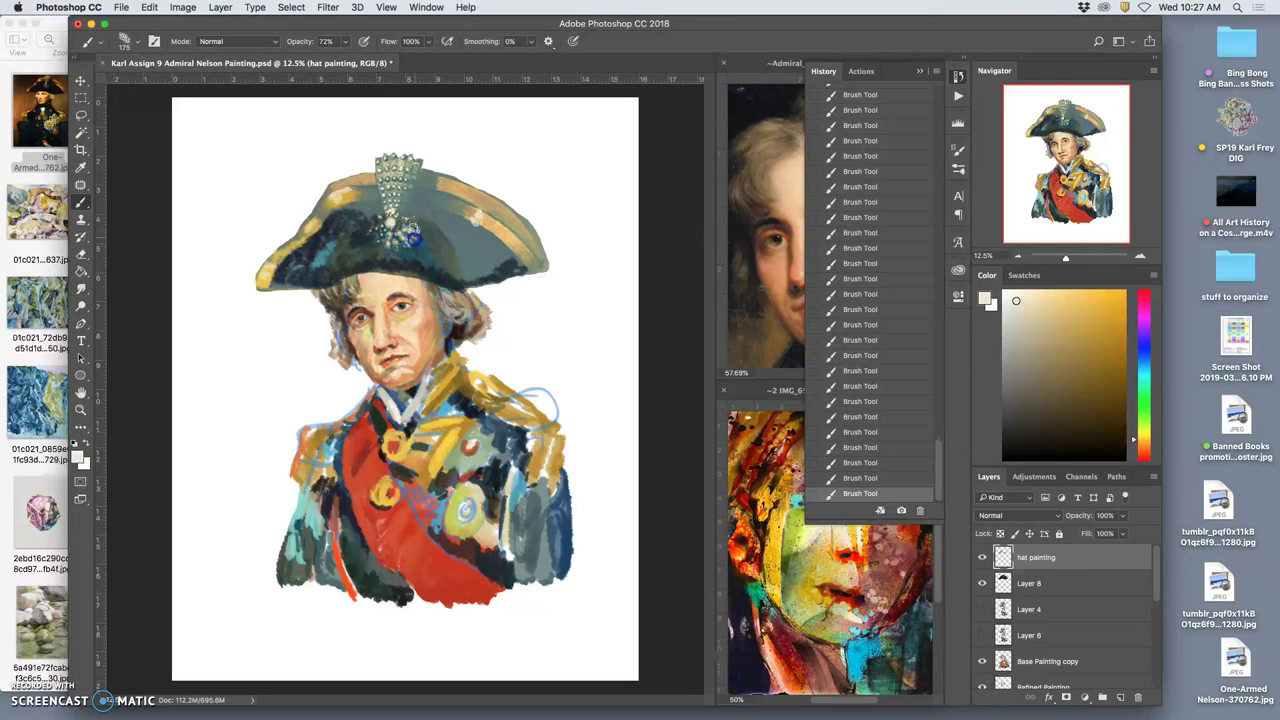
left_click(382, 230, "alt")
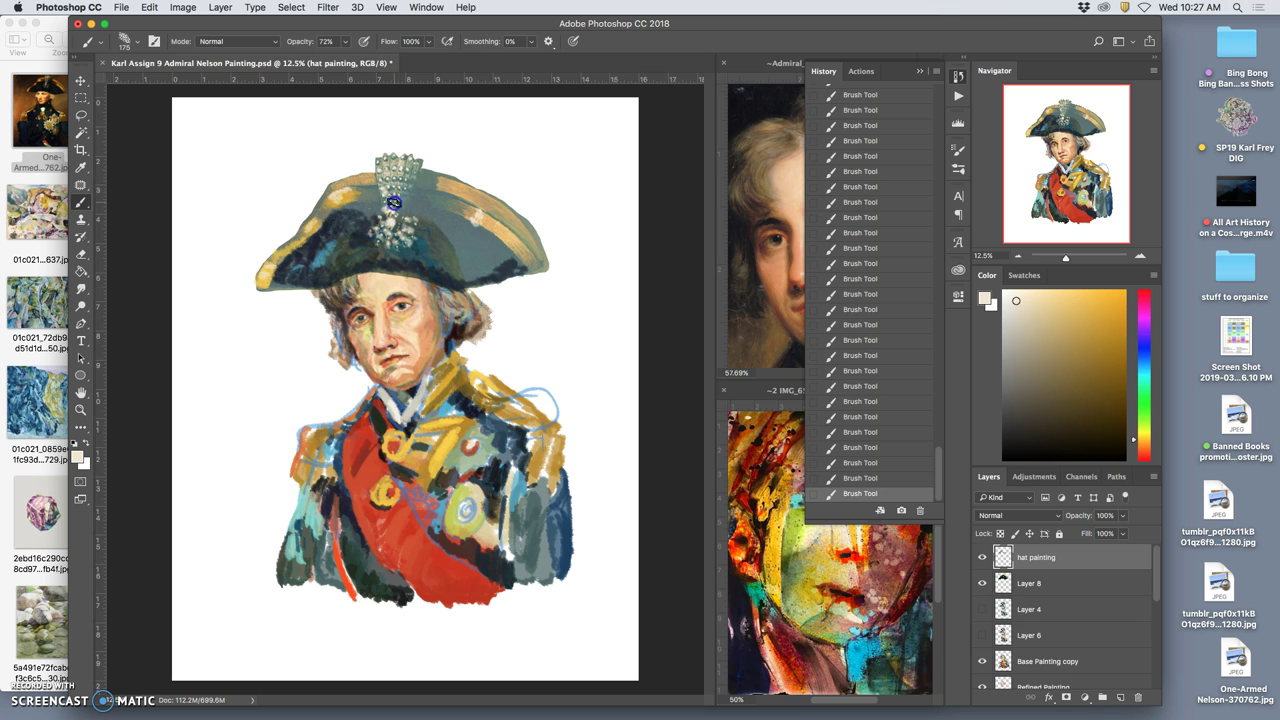
left_click(514, 429, "alt")
Step: Hide Layer 8, add new Layer 9, and place hat painting above it
left_click(443, 222, "alt")
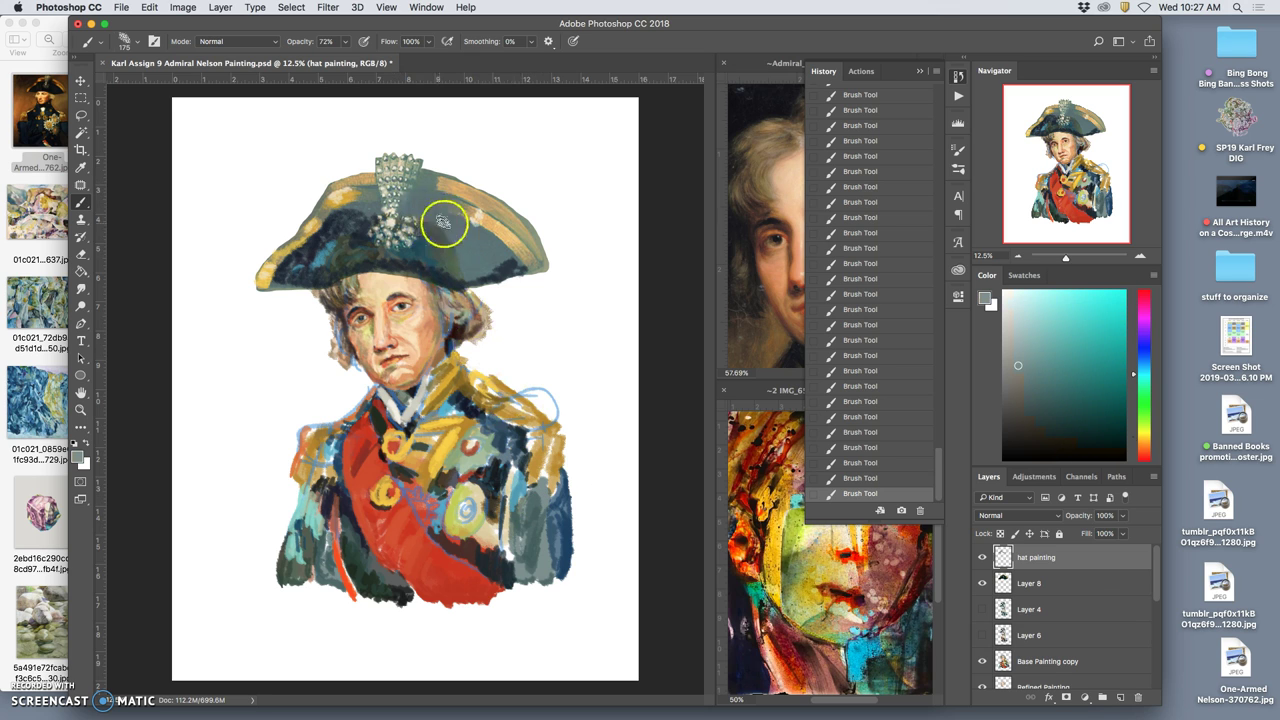
left_click(983, 584)
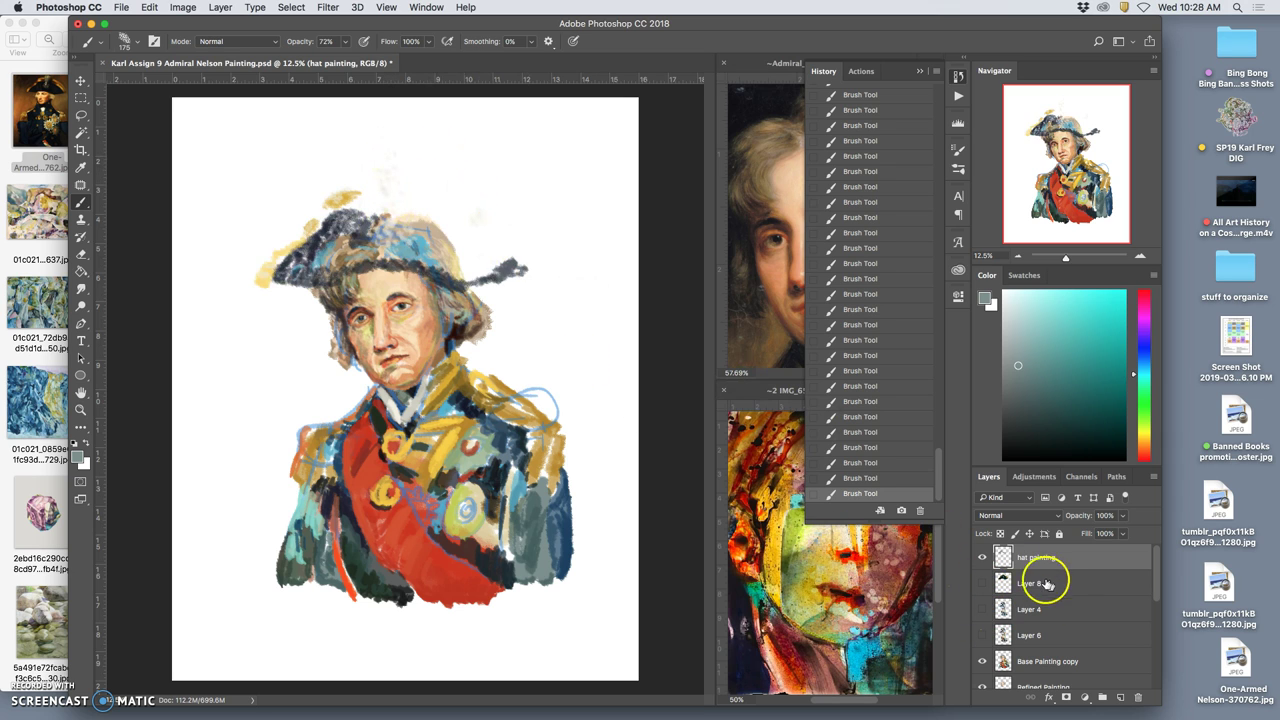
left_click(1117, 693)
mouse_move(1074, 594)
left_mouse_down()
mouse_move(1062, 572)
mouse_move(1060, 590)
left_mouse_up()
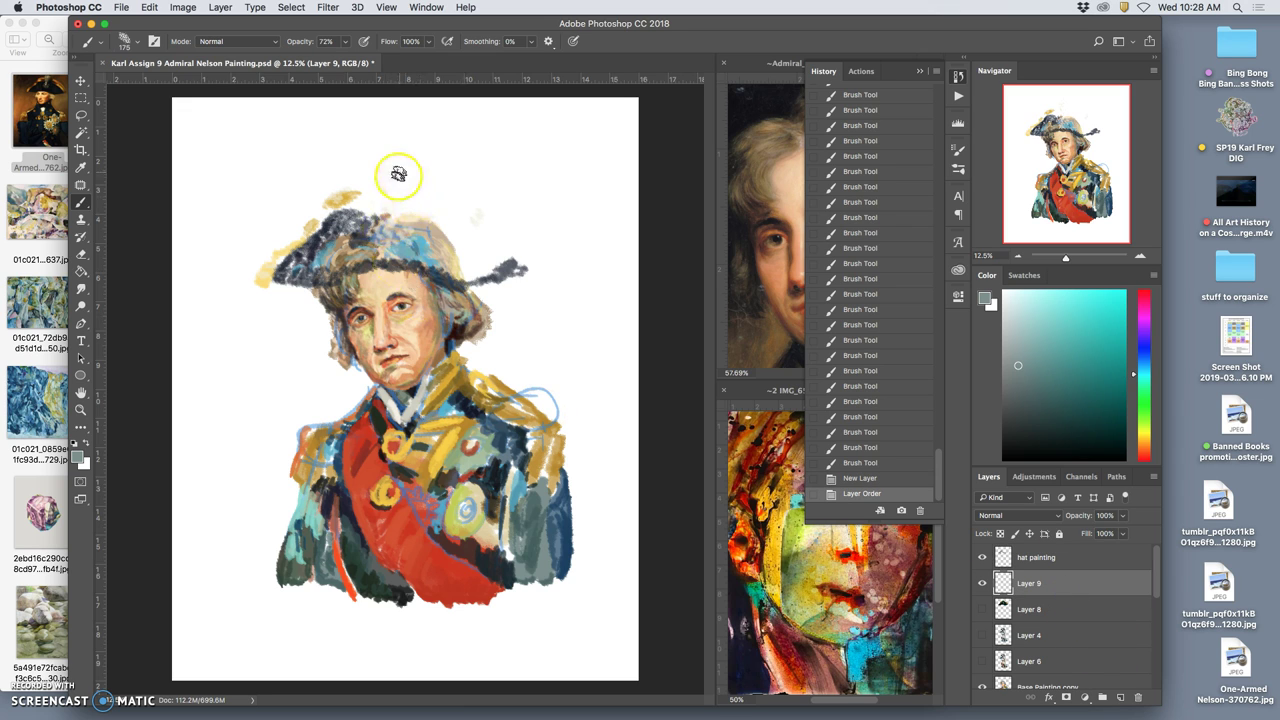
left_click_drag(392, 212, 397, 182)
Step: Paint grey plume strokes above the hat and show Layer 8 again
left_click_drag(393, 221, 393, 221)
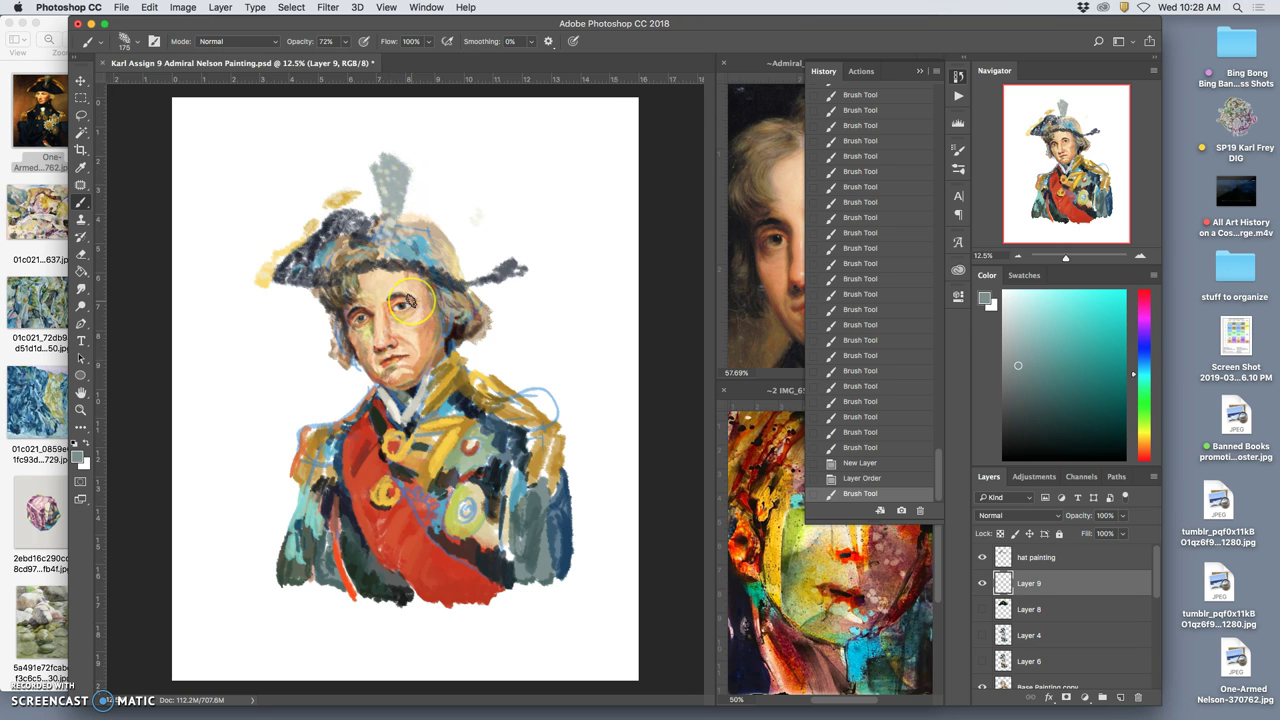
left_click(982, 609)
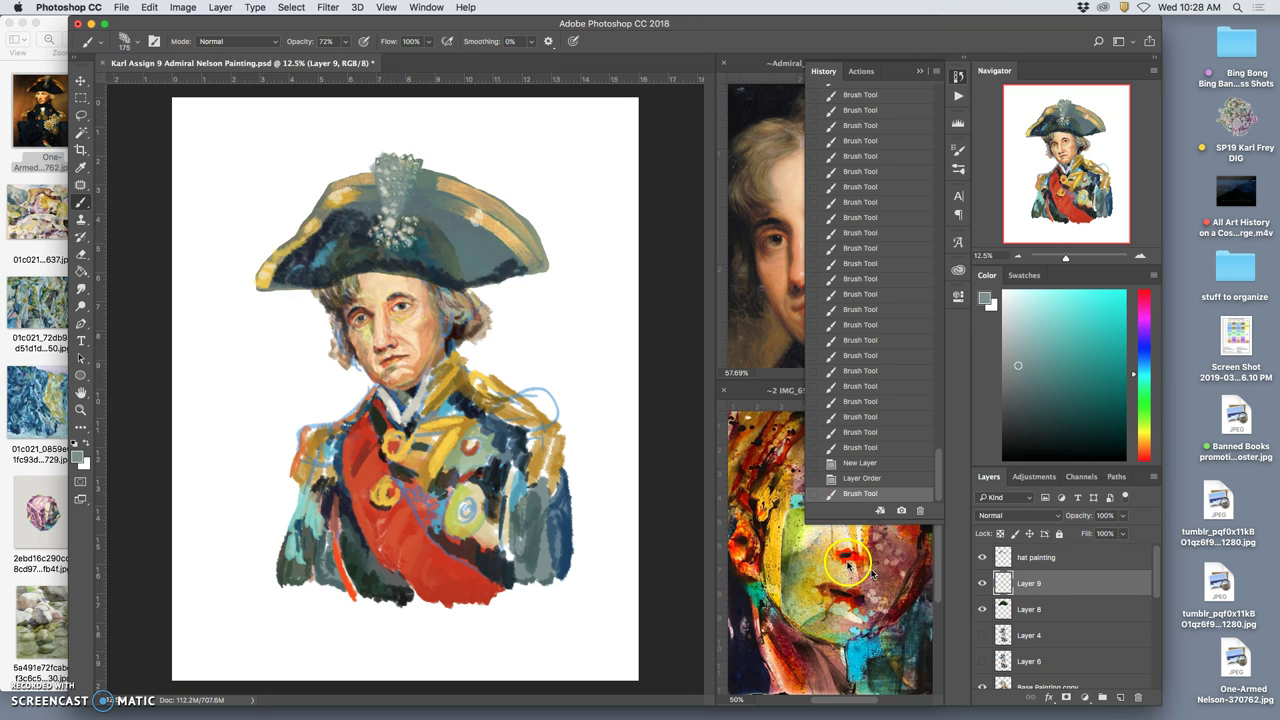
left_click(343, 140)
left_click(386, 163)
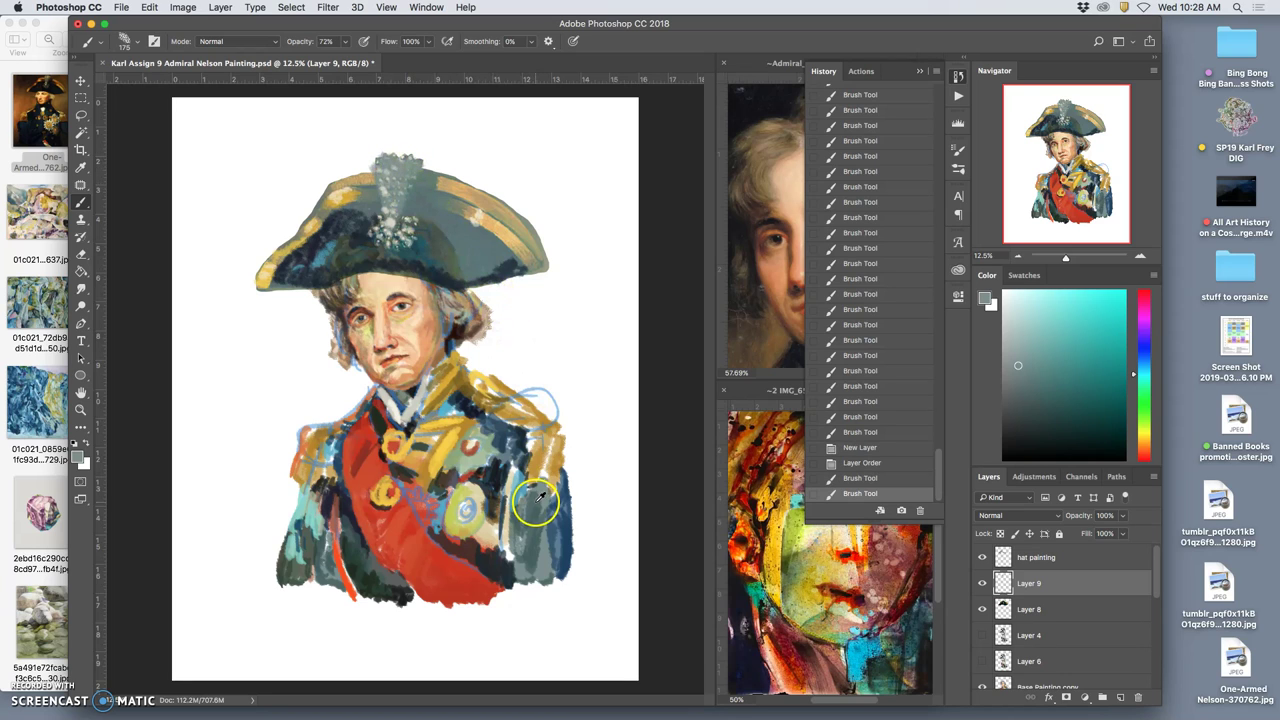
Step: Paint a dark teal plume on the hat top, darken the right brim, lighten the right crown
left_click(528, 500, "alt")
left_click(408, 160)
mouse_move(408, 160)
left_mouse_down()
mouse_move(398, 205)
mouse_move(400, 162)
mouse_move(389, 205)
mouse_move(385, 160)
mouse_move(386, 214)
mouse_move(435, 205)
mouse_move(408, 168)
mouse_move(436, 175)
mouse_move(432, 187)
mouse_move(427, 174)
mouse_move(465, 184)
left_mouse_up()
left_click(427, 193, "alt")
left_click(423, 177, "alt")
mouse_move(517, 234)
left_mouse_down()
mouse_move(520, 250)
mouse_move(536, 243)
mouse_move(477, 206)
mouse_move(522, 244)
left_mouse_up()
mouse_move(430, 193)
left_mouse_down()
mouse_move(370, 217)
mouse_move(375, 186)
left_mouse_up()
mouse_move(462, 314)
left_mouse_down()
mouse_move(451, 237)
mouse_move(489, 237)
mouse_move(502, 251)
mouse_move(480, 251)
mouse_move(461, 280)
mouse_move(430, 241)
mouse_move(424, 266)
mouse_move(371, 252)
left_mouse_up()
Step: Sample grey-green from the coat and dab it across the hat crown
left_click(340, 287, "alt")
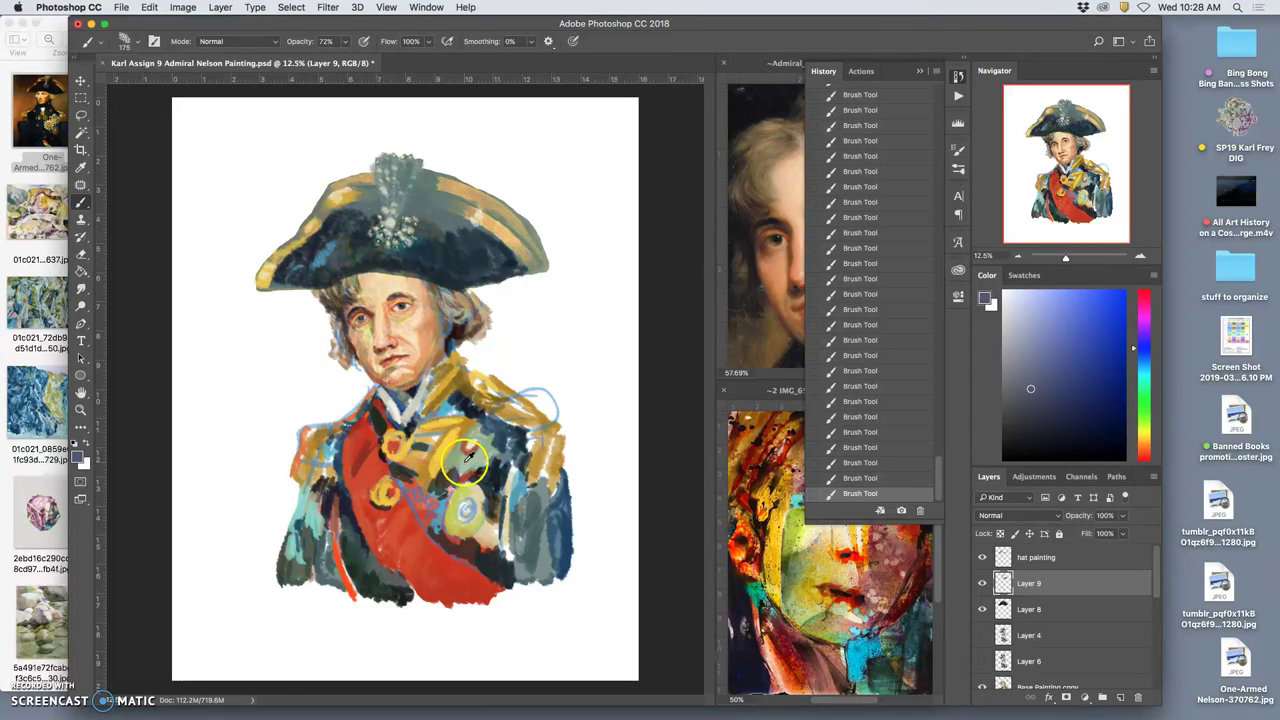
left_click(455, 463, "alt")
left_click(362, 200)
left_click(429, 200)
left_click(450, 203)
Step: Add gold and yellow highlights to the hat's right side, left brim, top-left and right shoulder
left_click(510, 414, "alt")
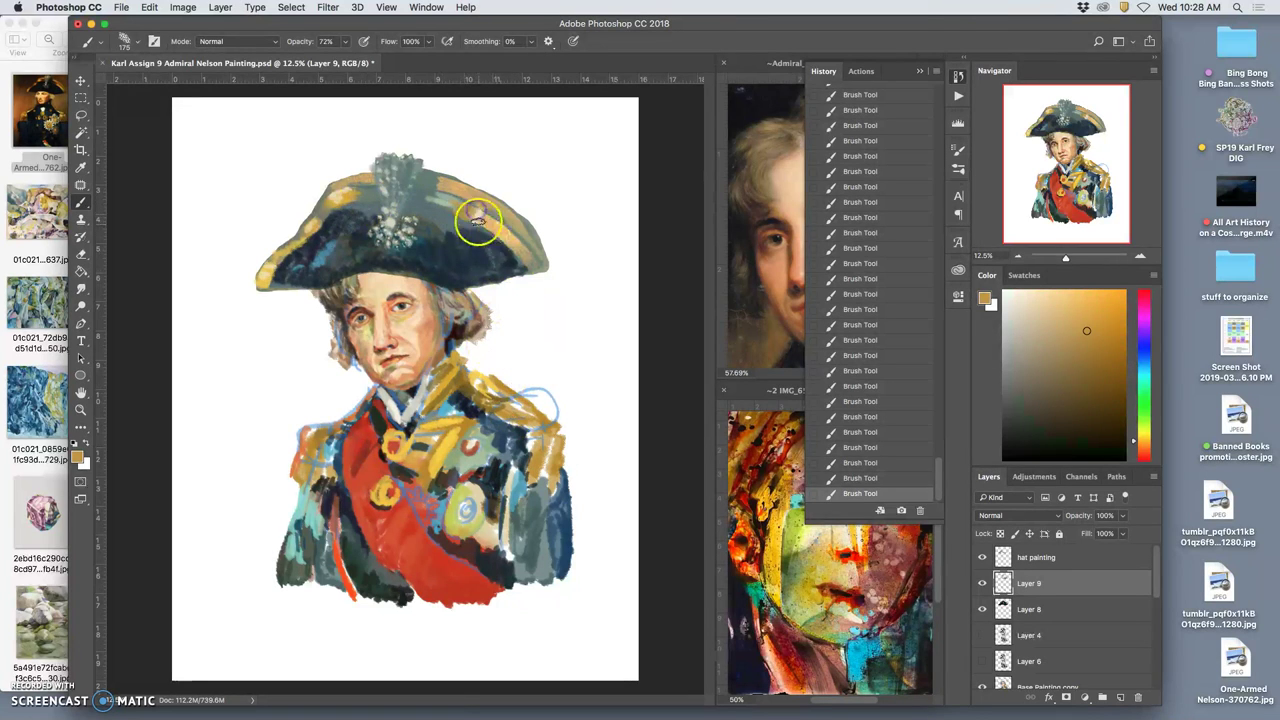
left_click(500, 251)
left_click(549, 407)
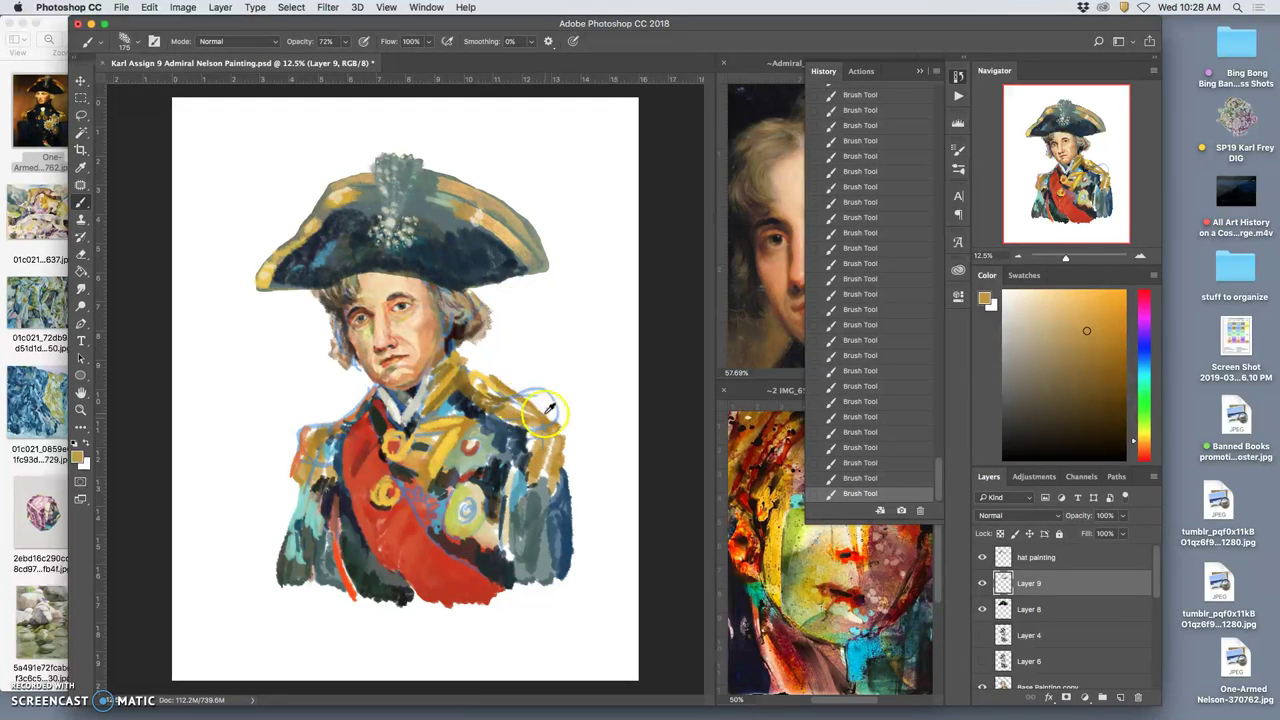
left_click(486, 381, "alt")
left_click(471, 229)
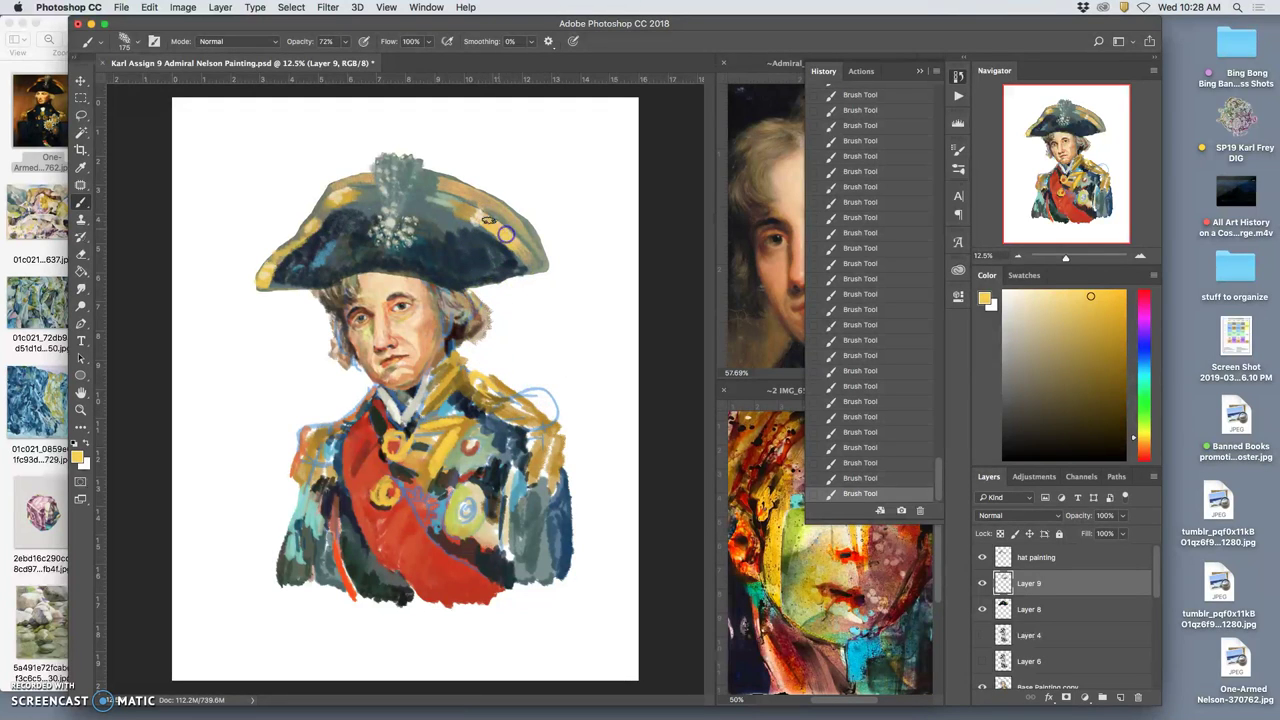
left_click(266, 244)
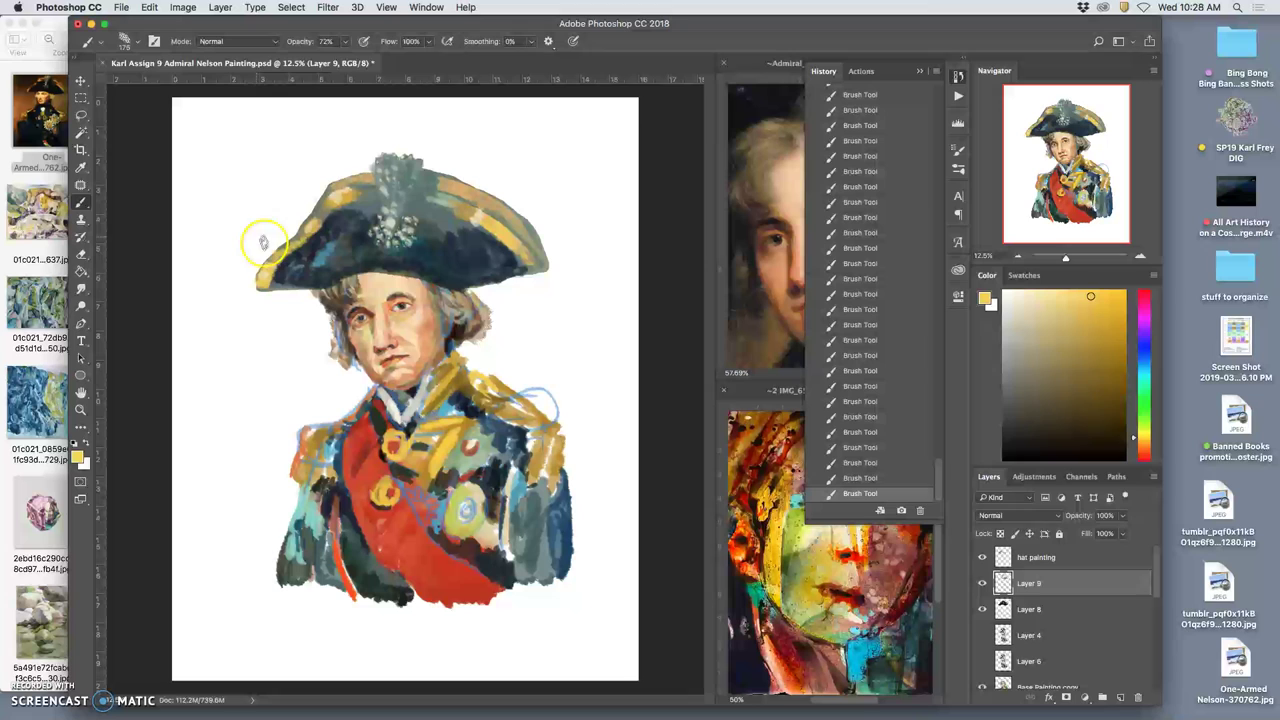
left_click(340, 183)
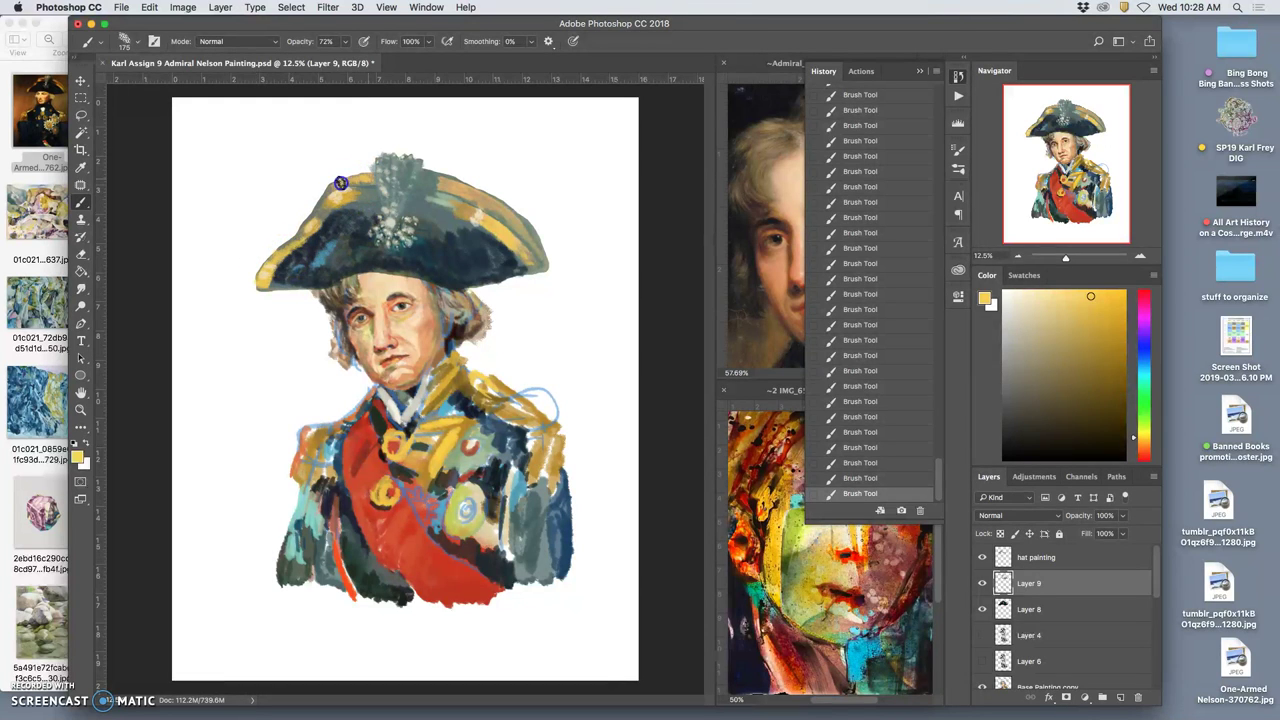
left_click(503, 386, "alt")
left_click(420, 232)
left_click(373, 174)
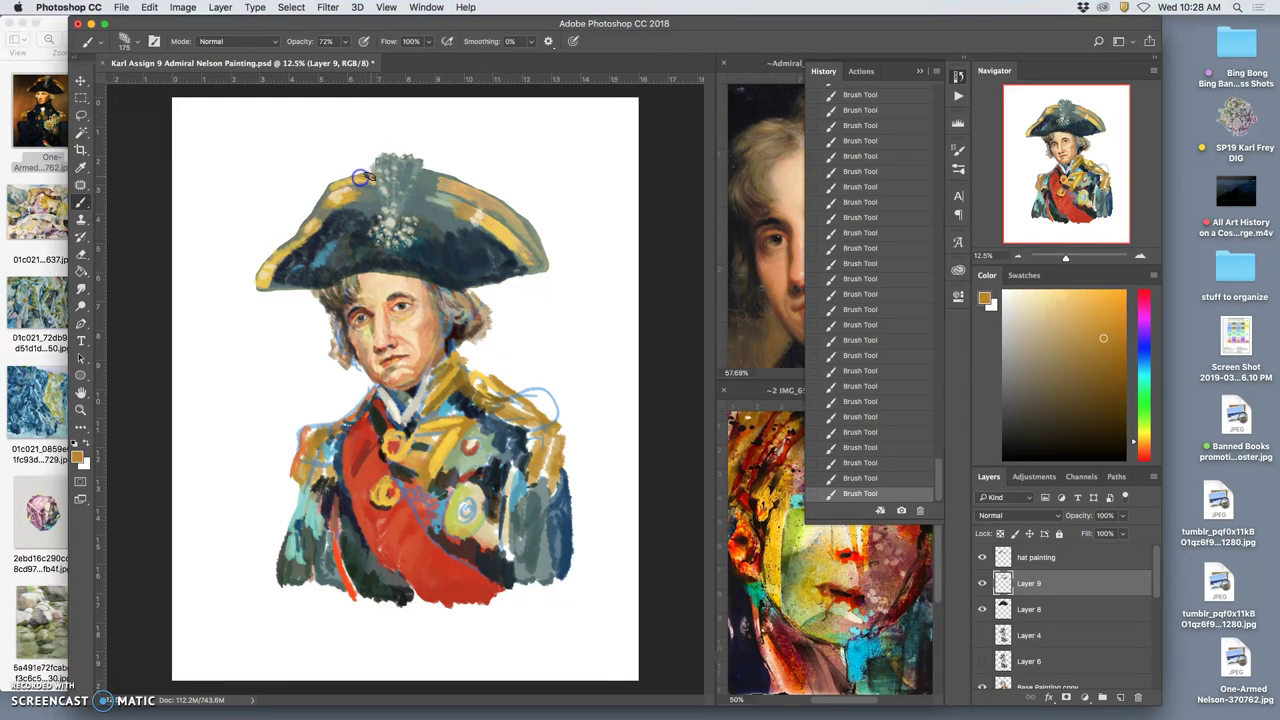